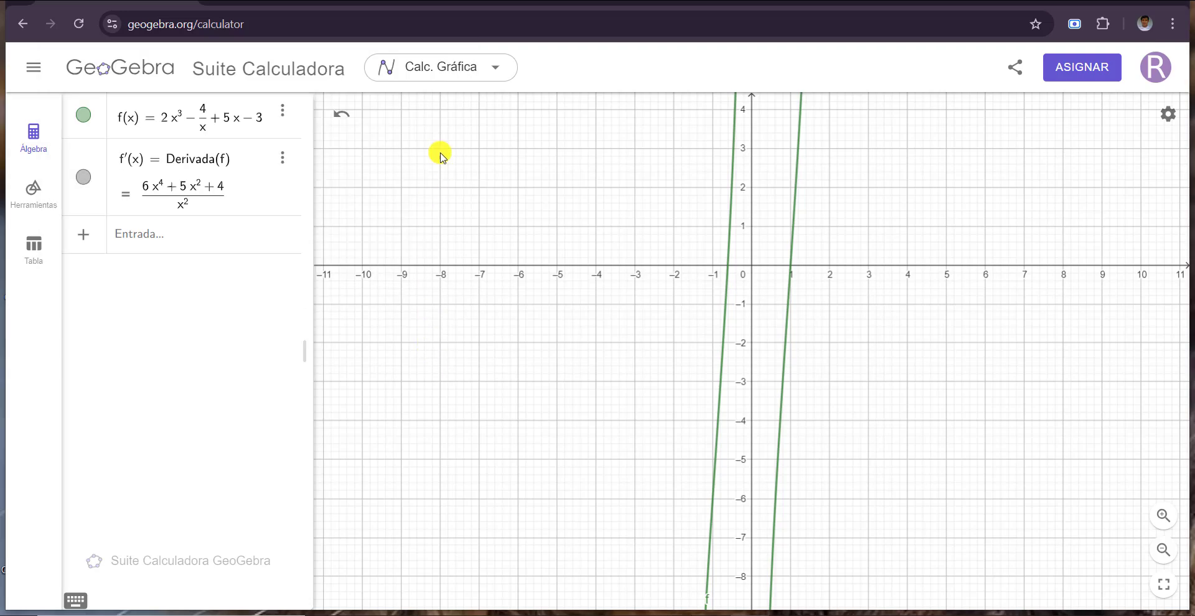
# Switch to the derivadas2 whiteboard and insert a text box reading "Resultado:" followed by the copied derivative expression
pyautogui.click(585, 2)
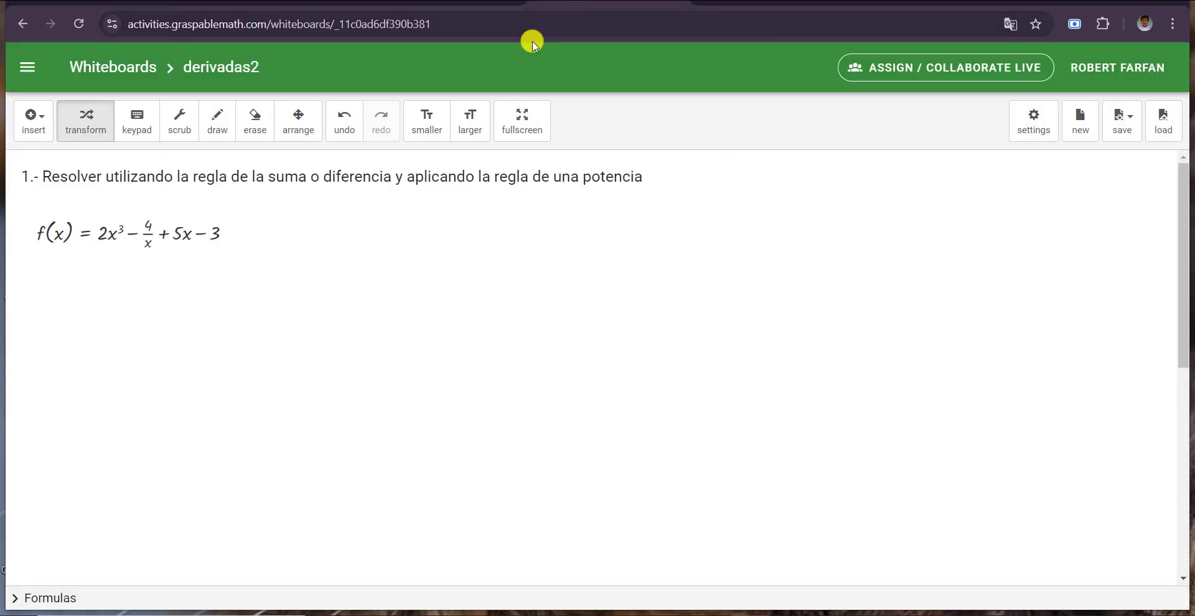
pyautogui.click(32, 116)
pyautogui.click(60, 260)
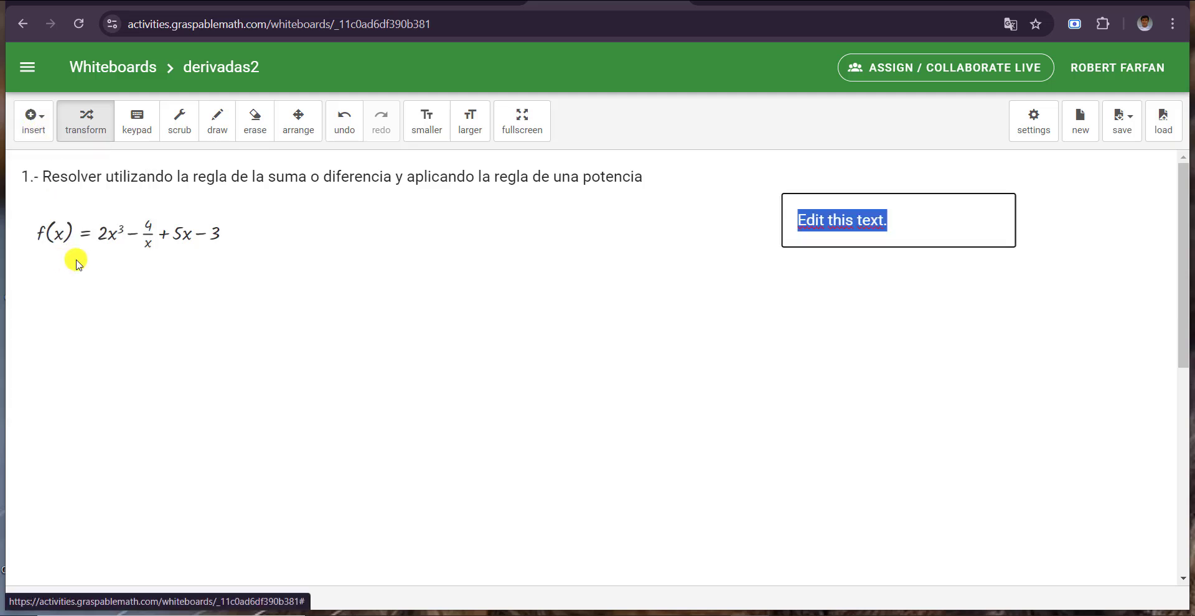
pyautogui.write('R')
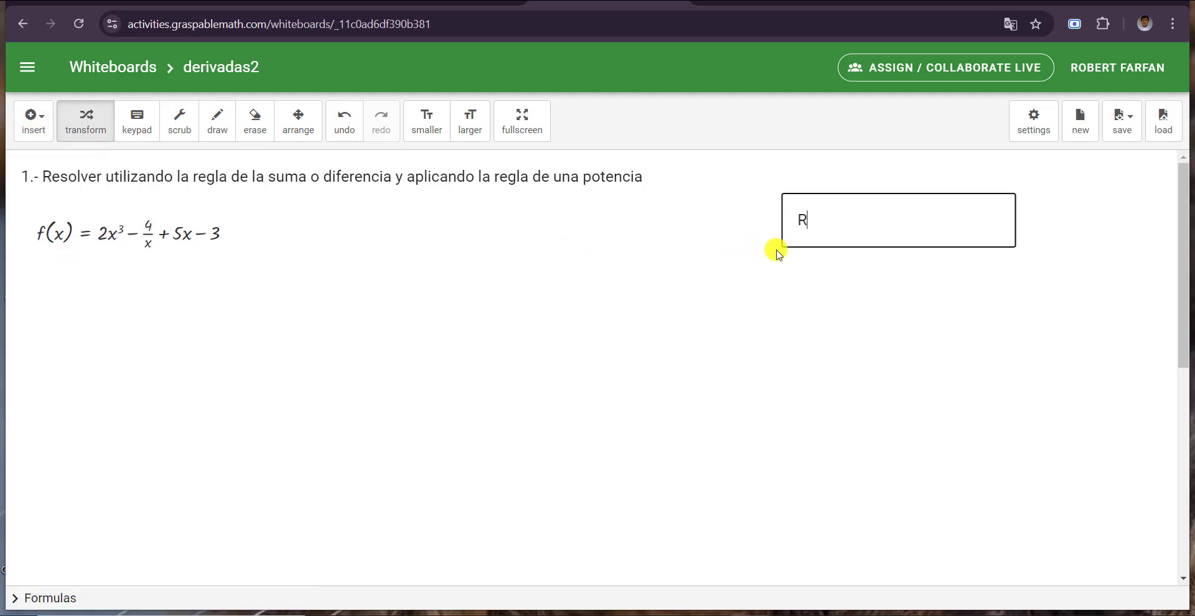
pyautogui.write('esul')
pyautogui.write('r')
pyautogui.write('a')
pyautogui.write('do:')
pyautogui.hotkey('ctrl', 'v')
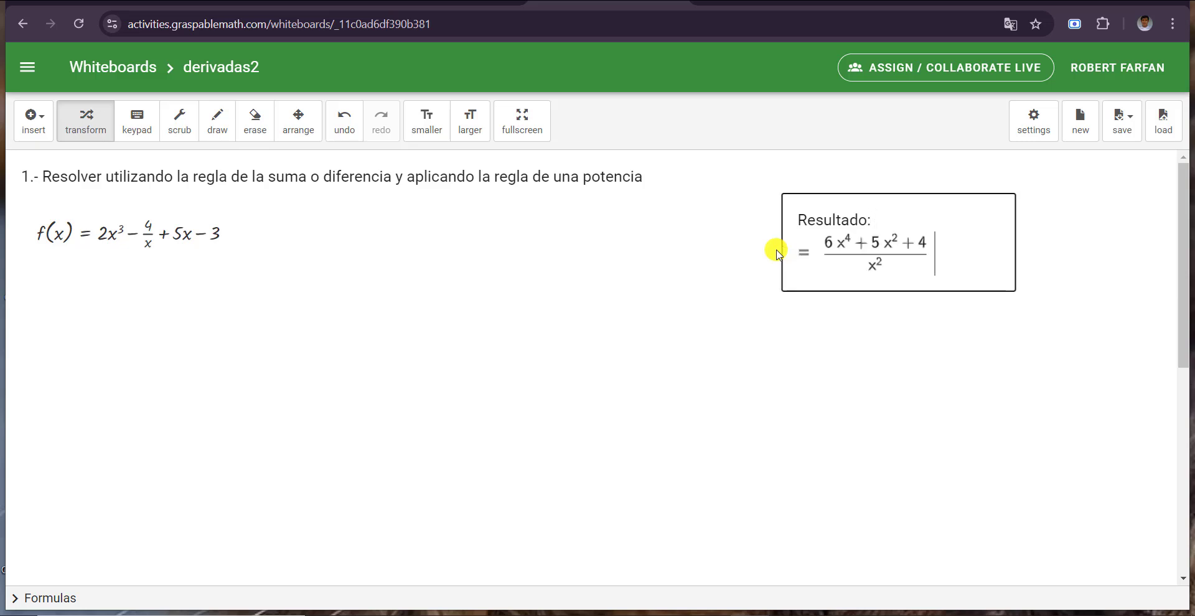
pyautogui.click(554, 277)
# Move the Resultado text box directly below the original f(x) equation and return to transform mode
pyautogui.click(298, 122)
pyautogui.moveTo(1012, 245); pyautogui.dragTo(251, 306)
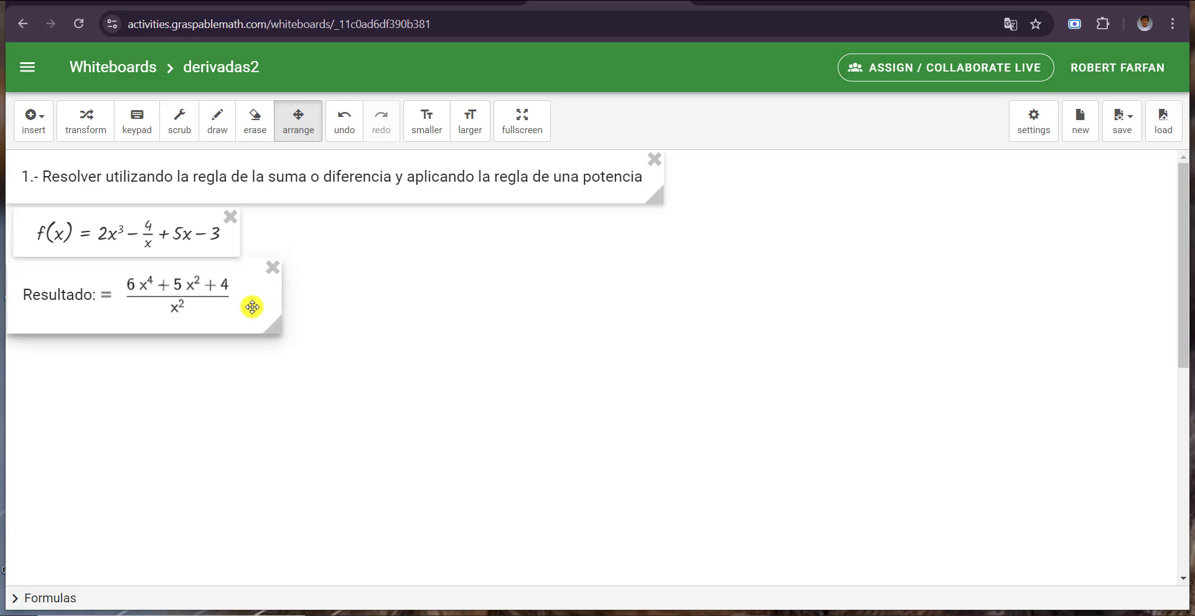
pyautogui.click(85, 121)
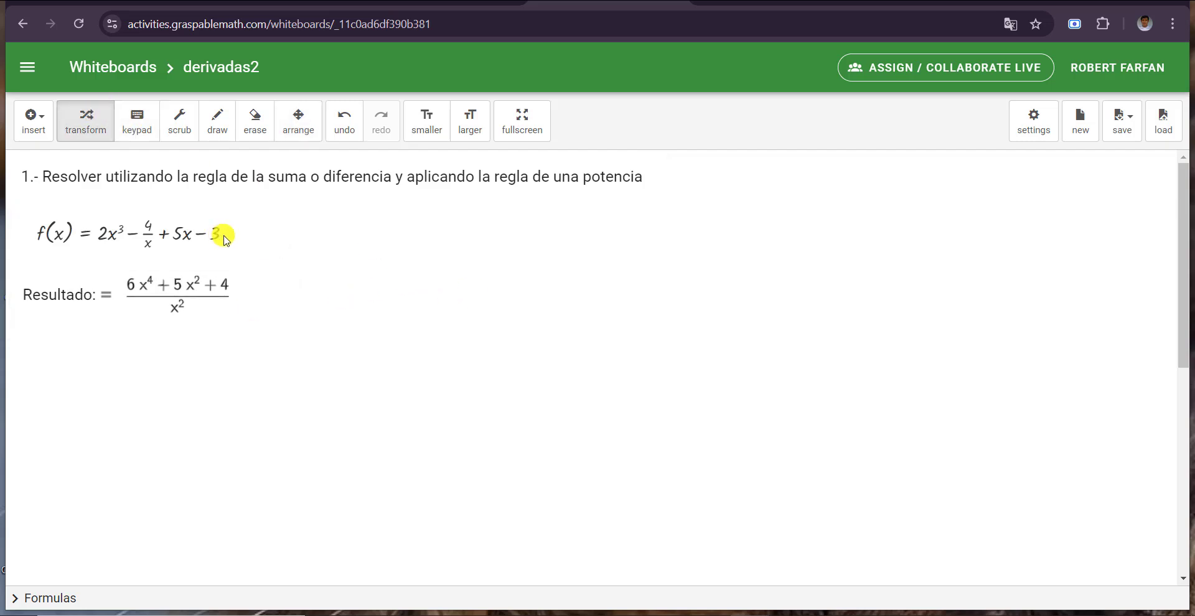
# Duplicate the f(x) equation and align the copy beside the original
pyautogui.moveTo(234, 235); pyautogui.dragTo(490, 211)
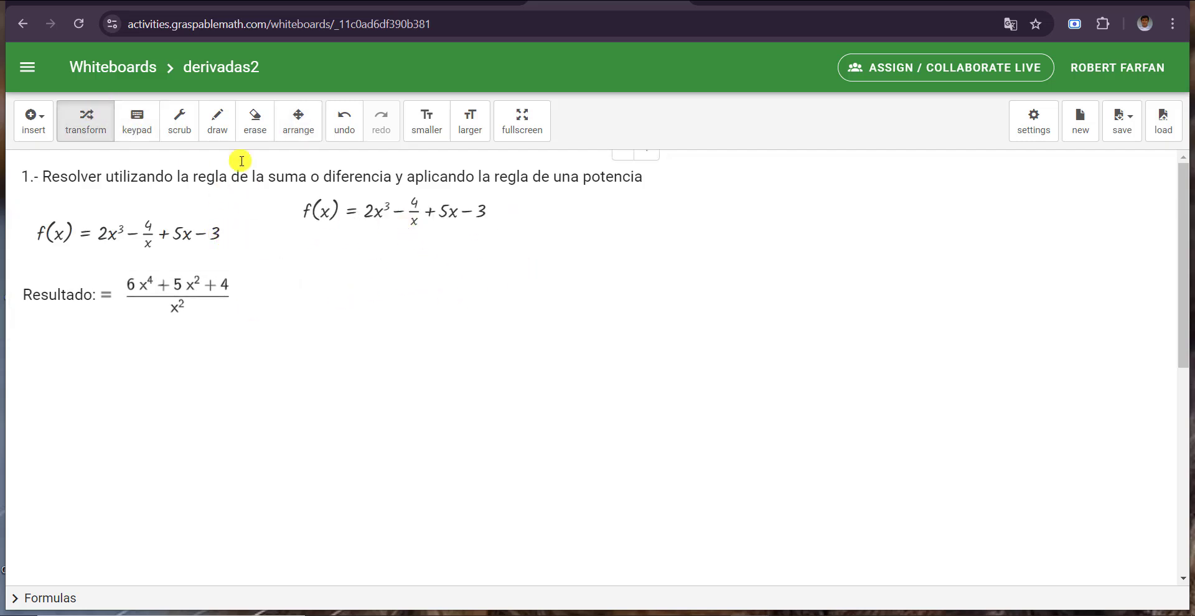
pyautogui.click(298, 121)
pyautogui.moveTo(363, 193); pyautogui.dragTo(391, 237)
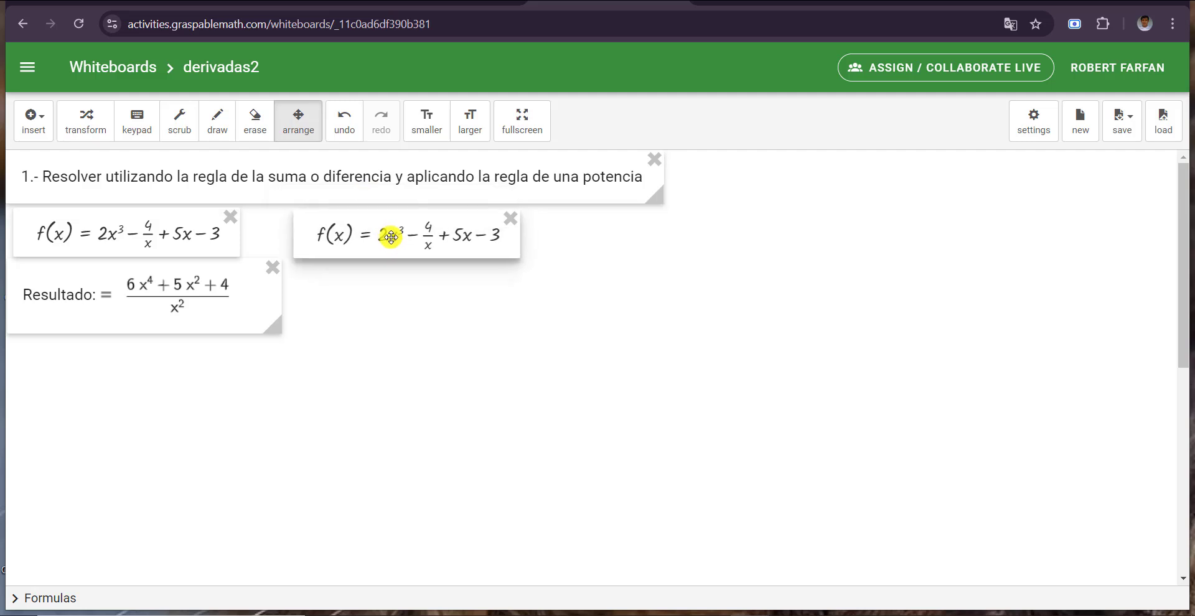
pyautogui.press('Escape')
# Open the copied equation's line for transformation and insert the derivative operator d/d[x] before f[x]
pyautogui.click(512, 242)
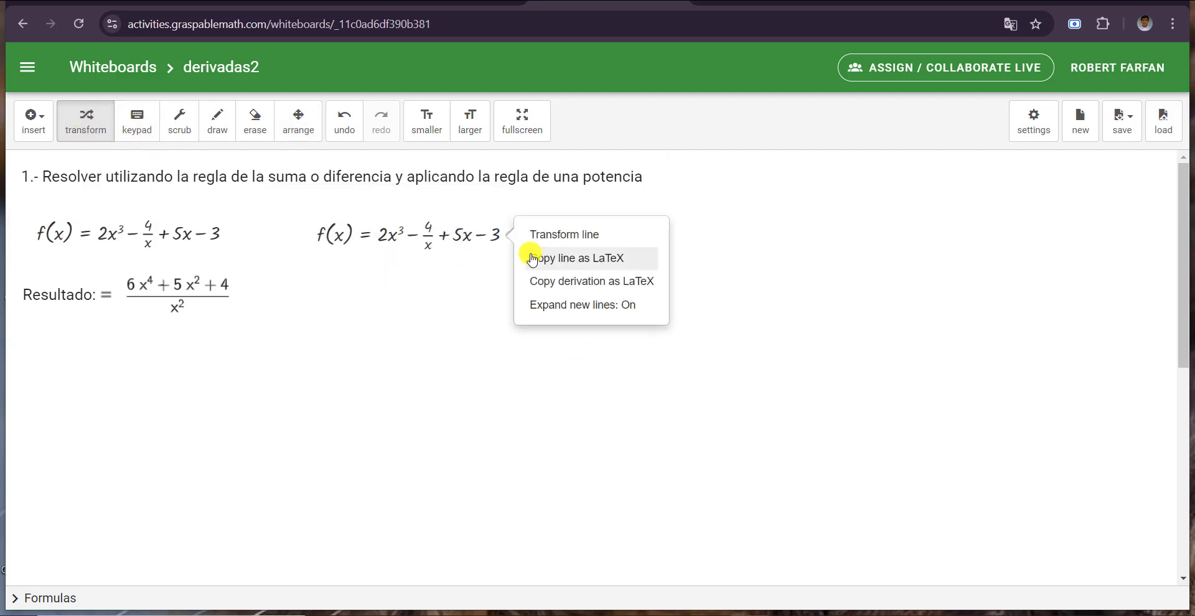
pyautogui.click(550, 234)
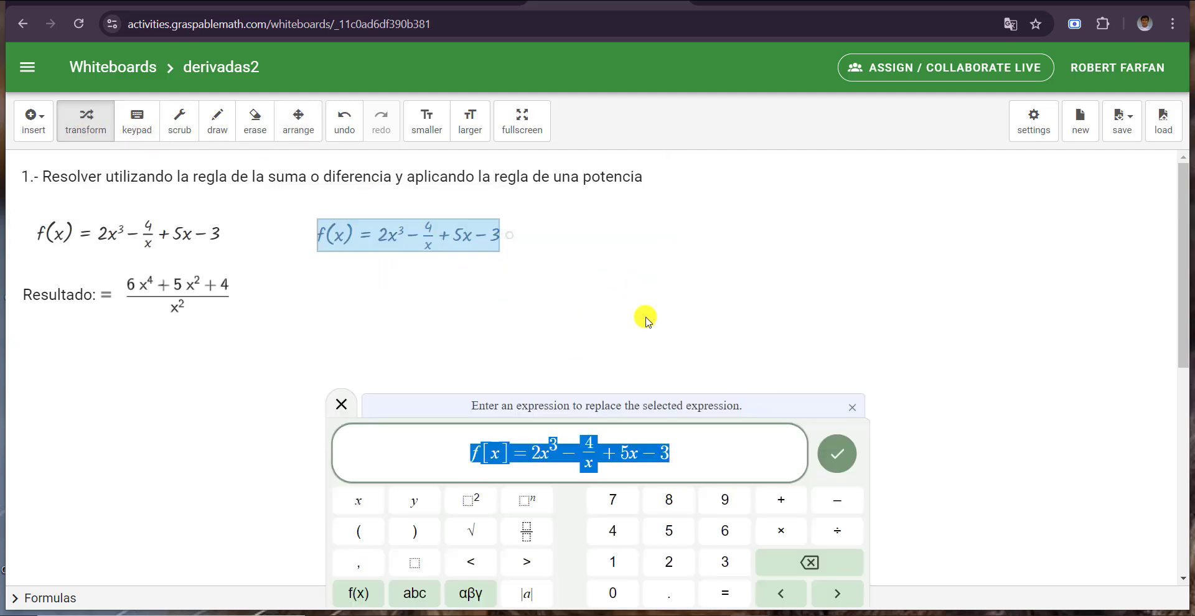
pyautogui.click(474, 451)
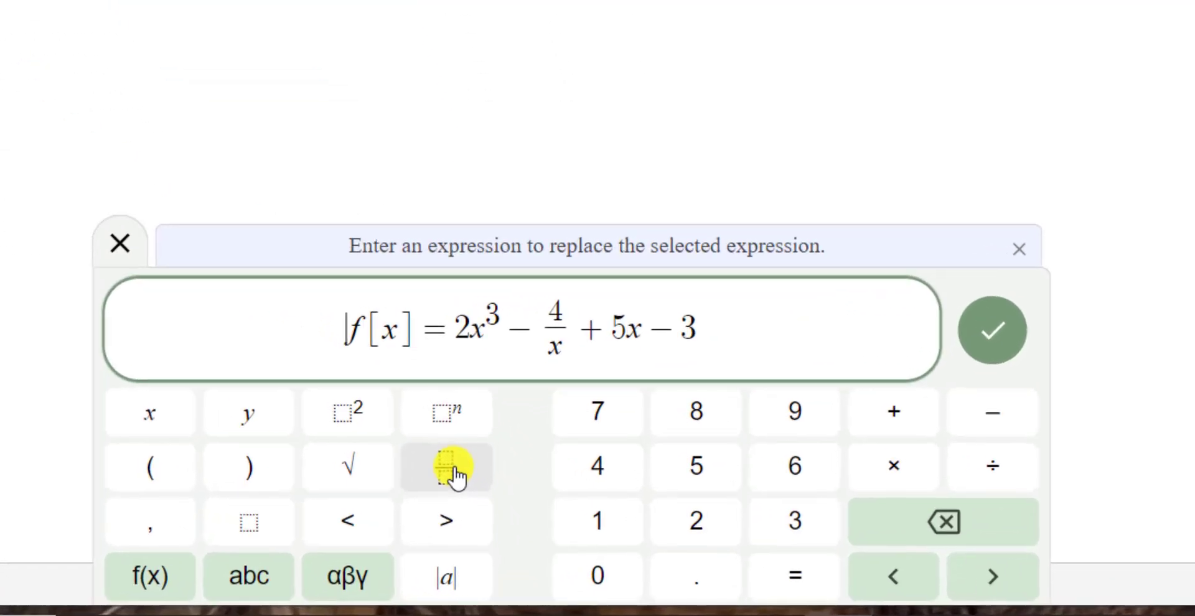
pyautogui.click(454, 475)
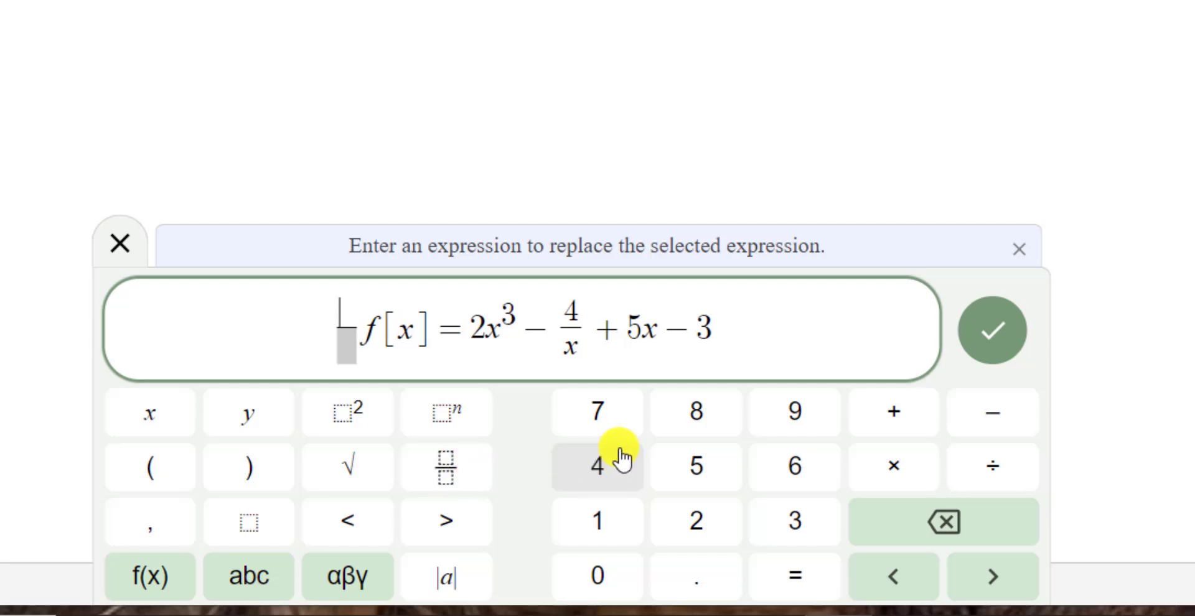
pyautogui.write('d')
pyautogui.press('Down')
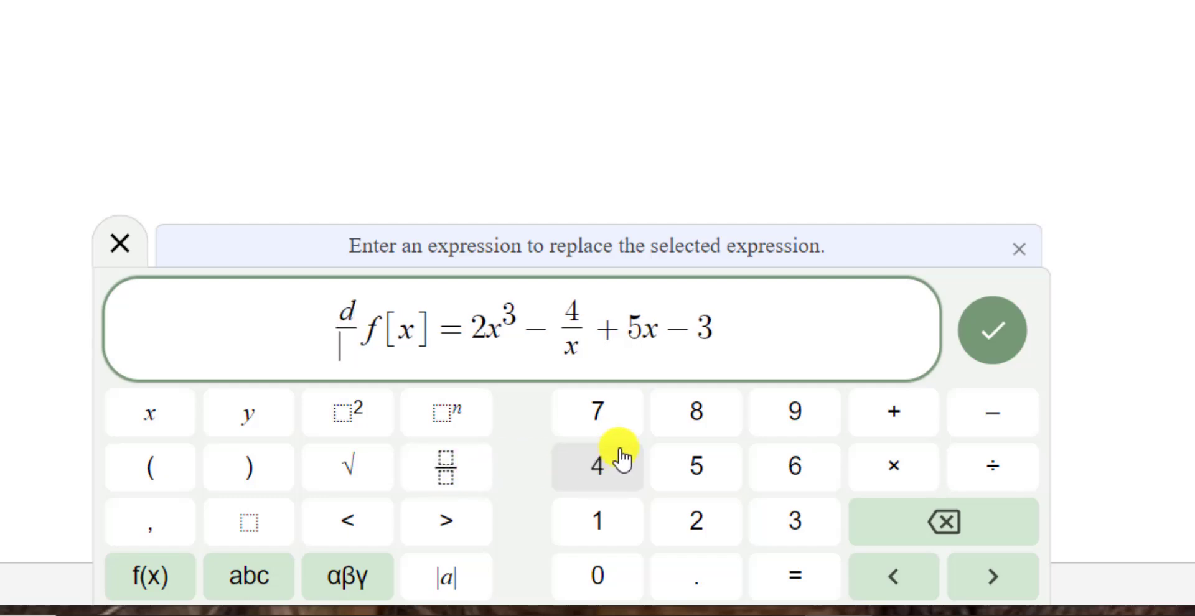
pyautogui.write('d[')
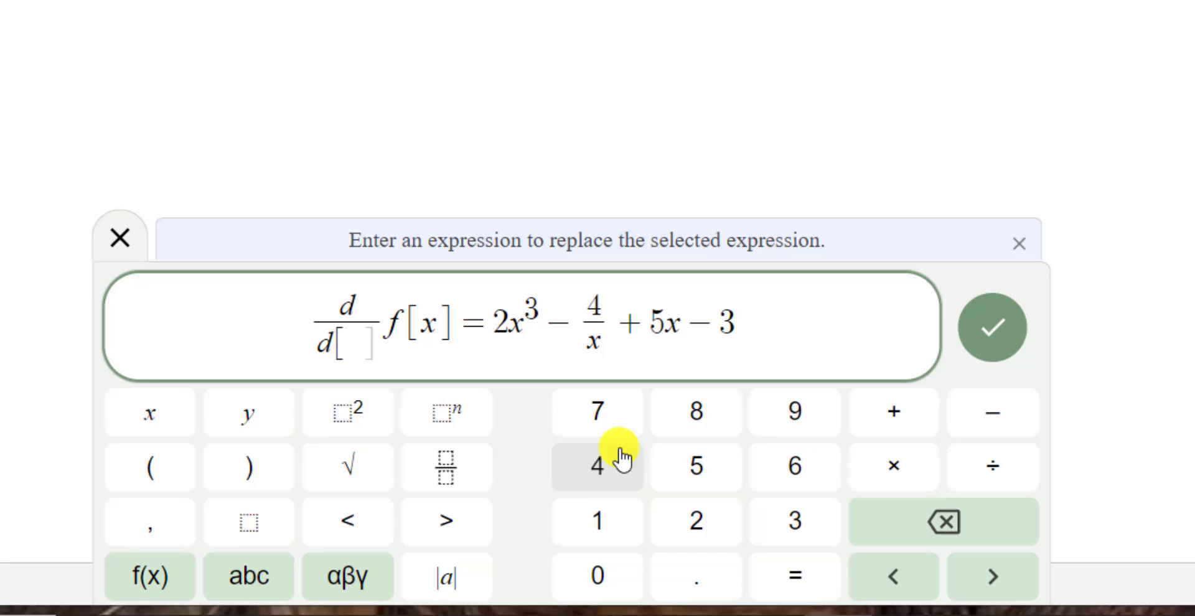
pyautogui.write('x')
# Rewrite the first term as 2 multiplied by d/d[x] of x^3
pyautogui.press('Right')
pyautogui.press('Right')
pyautogui.press('Right')
pyautogui.press('Right')
pyautogui.press('Right')
pyautogui.press('Right')
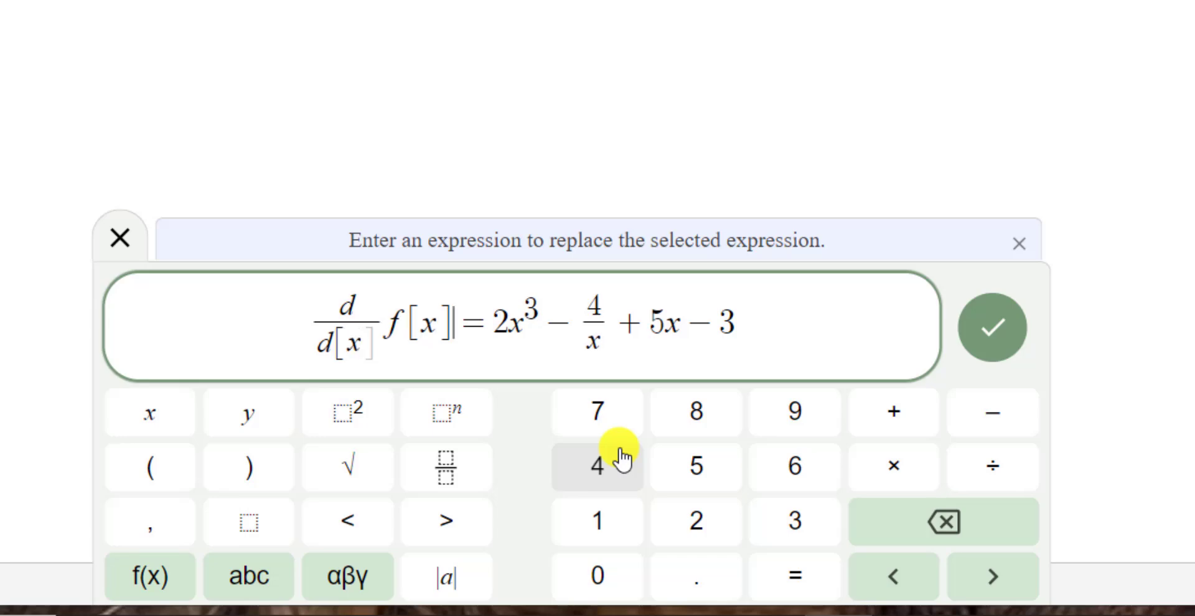
pyautogui.press('Right')
pyautogui.press('Right')
pyautogui.write('*')
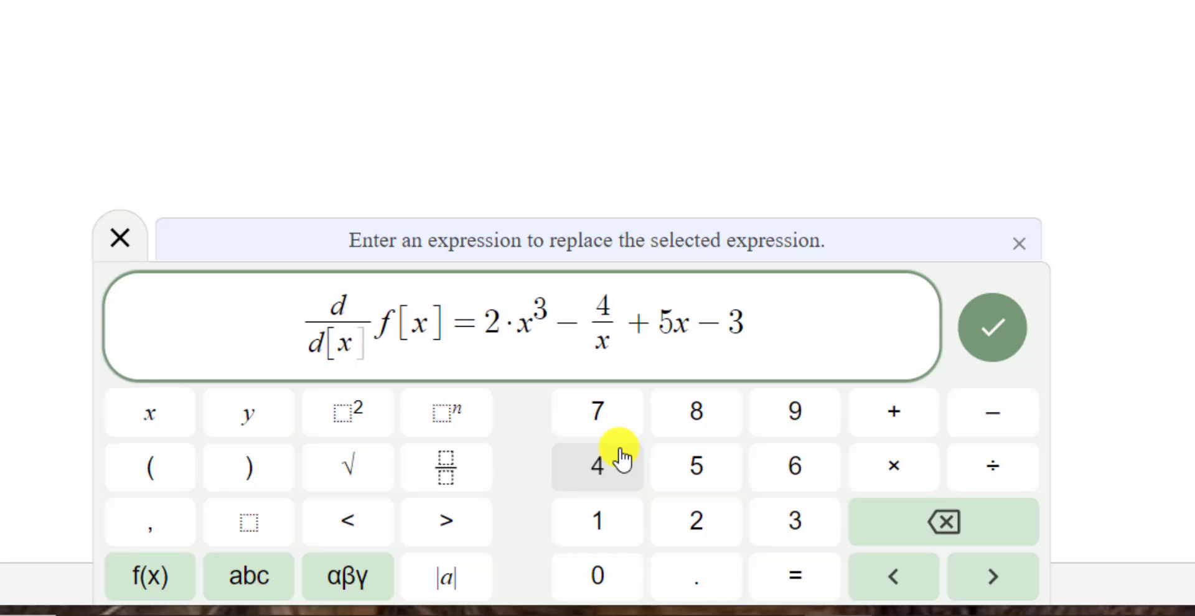
pyautogui.click(446, 476)
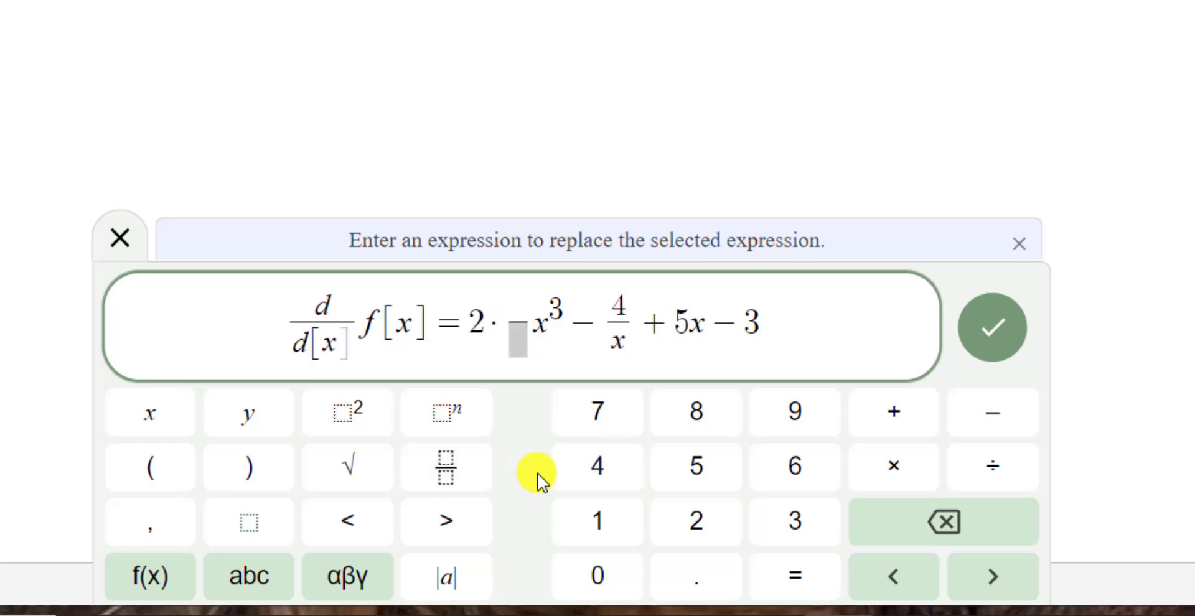
pyautogui.write('d')
pyautogui.press('Down')
pyautogui.write('d')
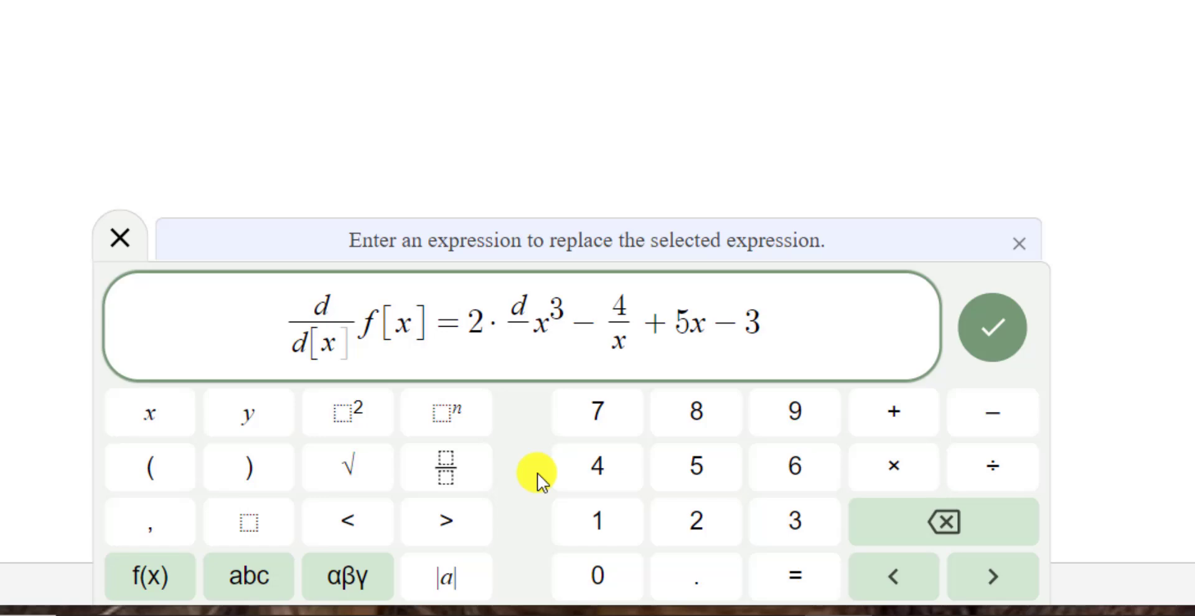
pyautogui.write('[x')
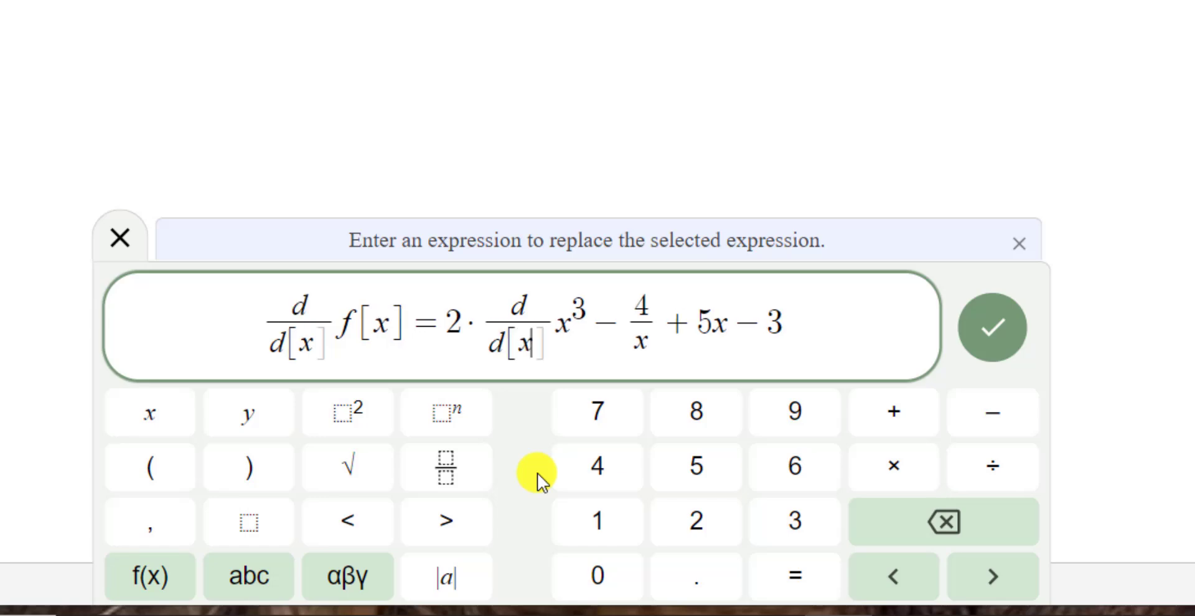
# Insert the derivative operator d/d[x] before the fraction 4/x
pyautogui.press('Right')
pyautogui.press('Right')
pyautogui.press('Right')
pyautogui.press('Right')
pyautogui.press('Right')
pyautogui.press('Right')
pyautogui.press('Right')
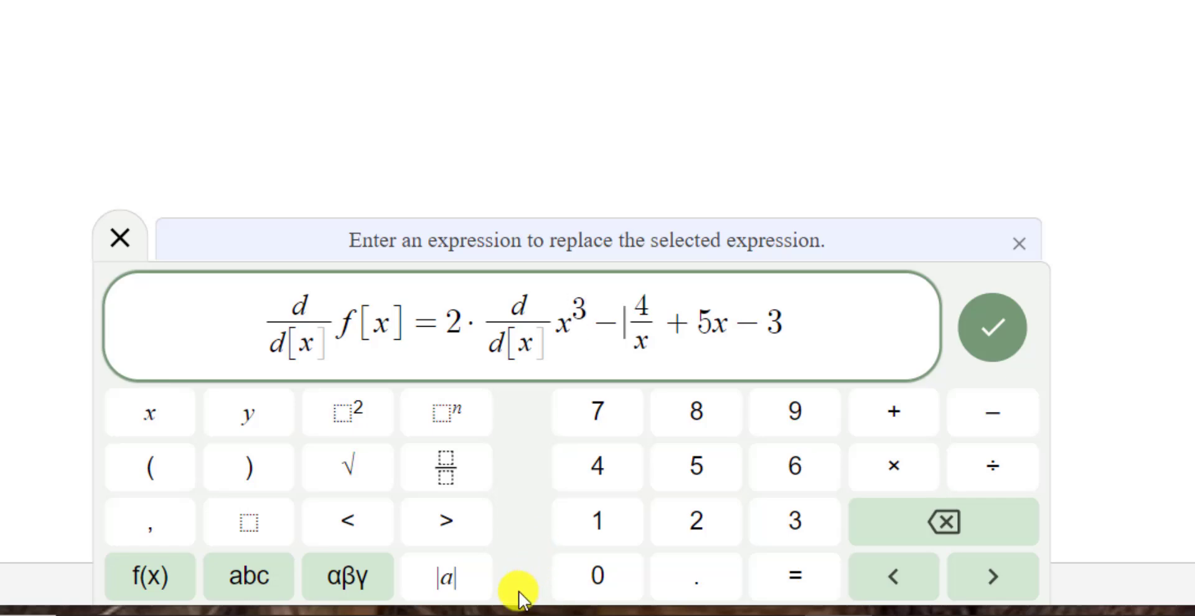
pyautogui.click(458, 492)
pyautogui.write('d/')
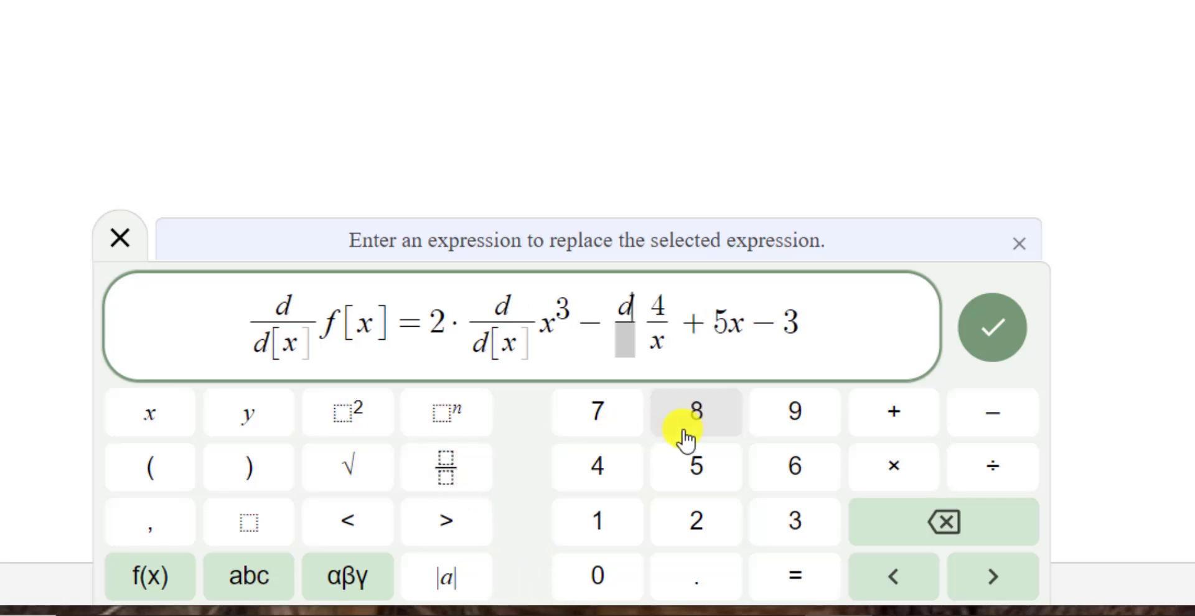
pyautogui.press('Down')
pyautogui.write('d[')
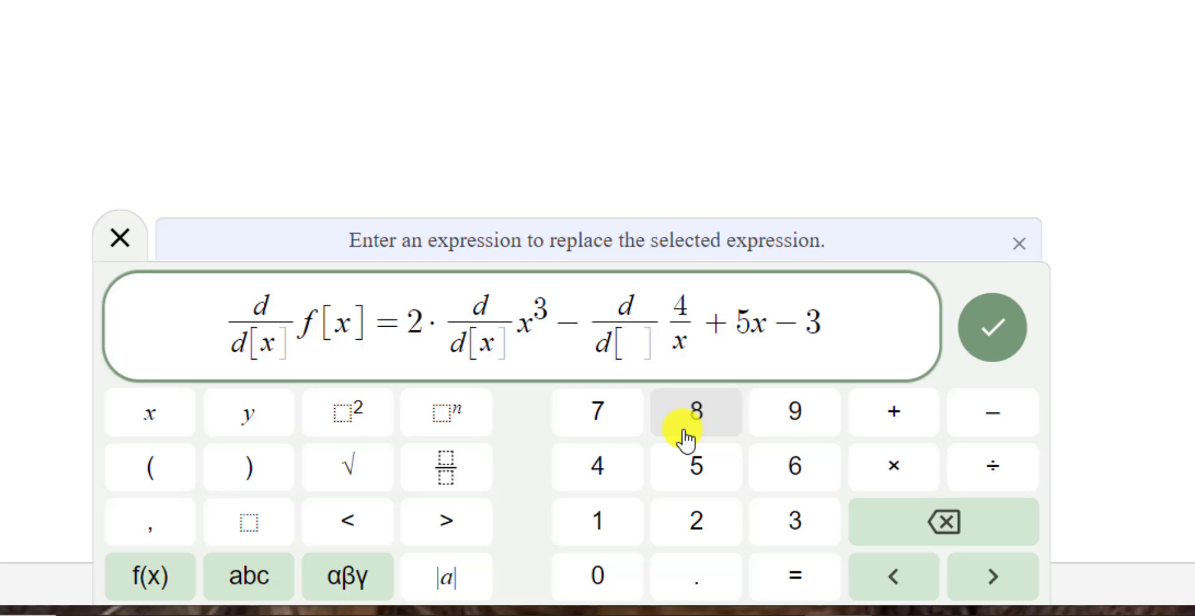
pyautogui.write('x')
# Enclose only the fraction 4/x in parentheses after its derivative operator
pyautogui.press('Right')
pyautogui.press('Right')
pyautogui.write('(')
pyautogui.press('Right')
pyautogui.press('Right')
pyautogui.press('Right')
pyautogui.press('Right')
pyautogui.press('Right')
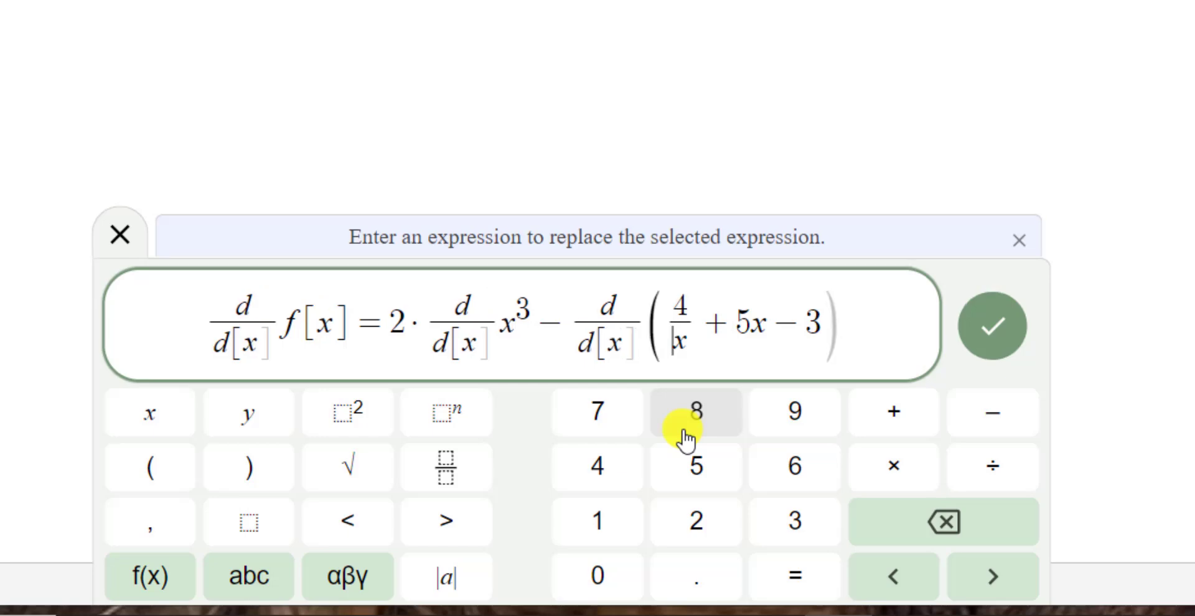
pyautogui.write(')')
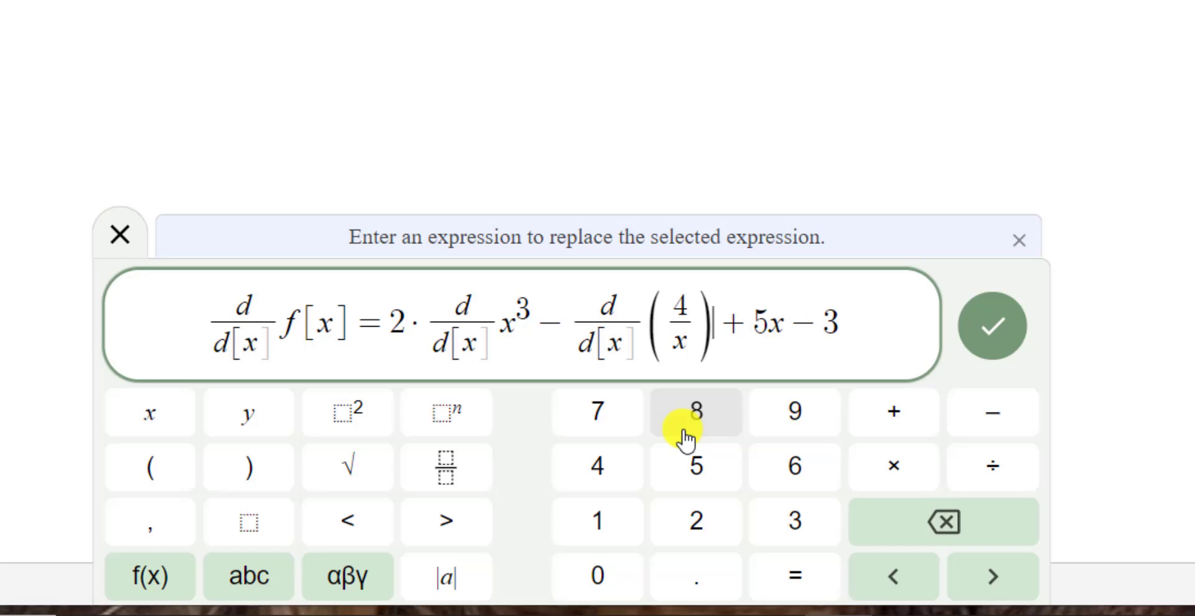
# Remove the 4 from the fraction's numerator and write it as a coefficient before that term's d/d[x]
pyautogui.press('Left')
pyautogui.press('Left')
pyautogui.press('Left')
pyautogui.press('Left')
pyautogui.hotkey('shift', 'Left')
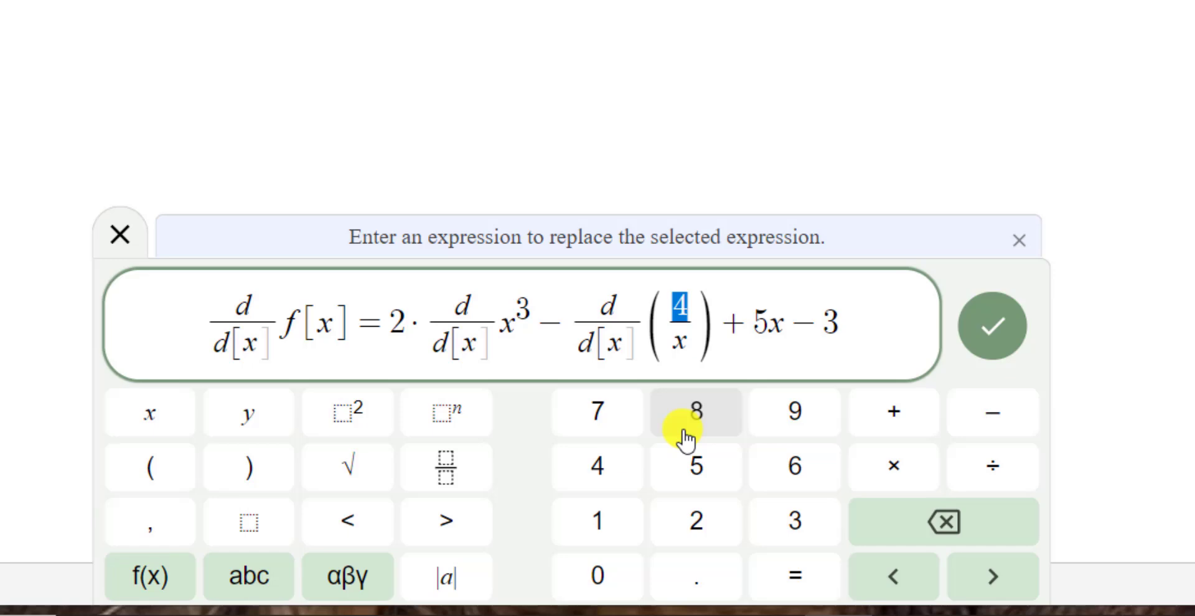
pyautogui.press('BackSpace')
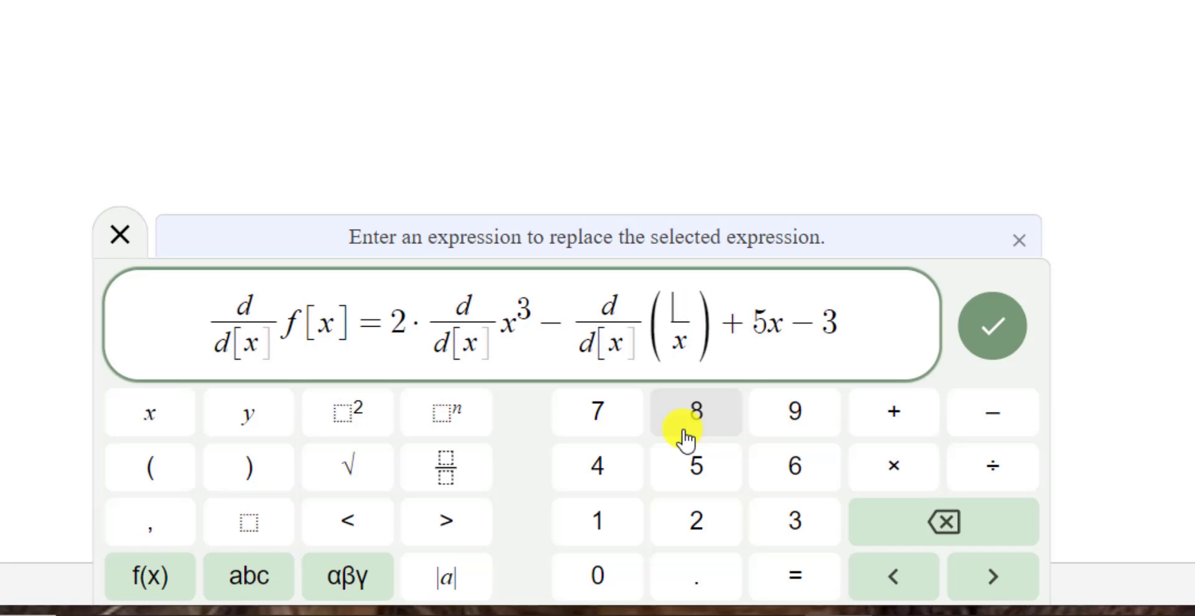
pyautogui.press('Left')
pyautogui.press('Left')
pyautogui.press('Left')
pyautogui.press('Left')
pyautogui.press('Left')
pyautogui.press('Left')
pyautogui.press('Left')
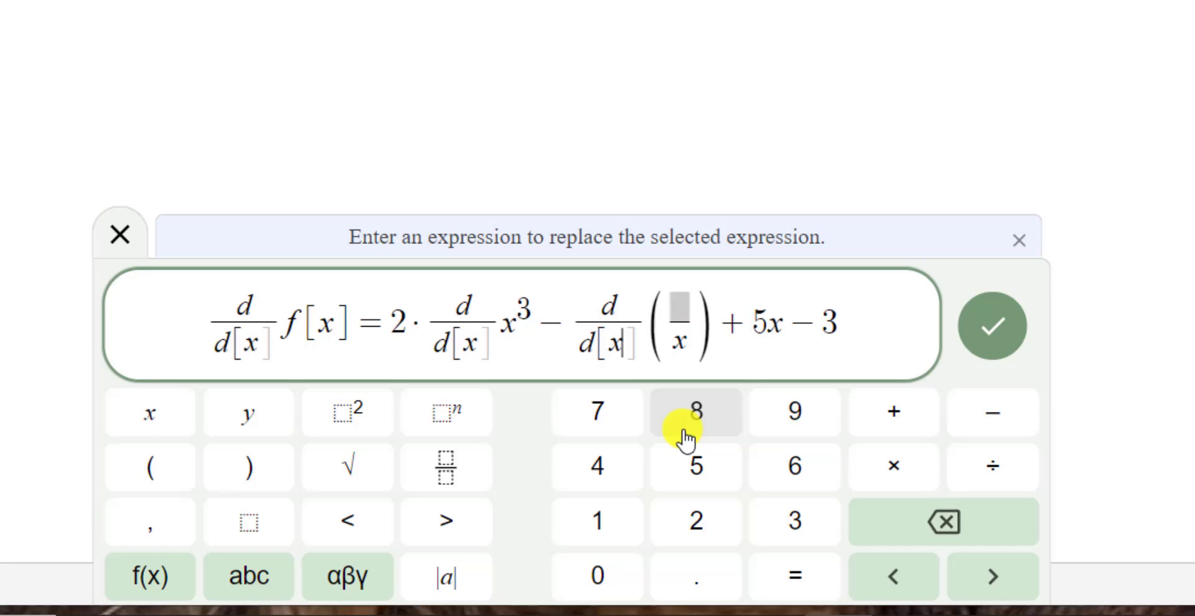
pyautogui.press('Left')
pyautogui.write('4')
# Replace the fraction inside the parentheses with x raised to the power -1
pyautogui.press('Right')
pyautogui.press('Right')
pyautogui.press('Right')
pyautogui.press('Right')
pyautogui.press('Right')
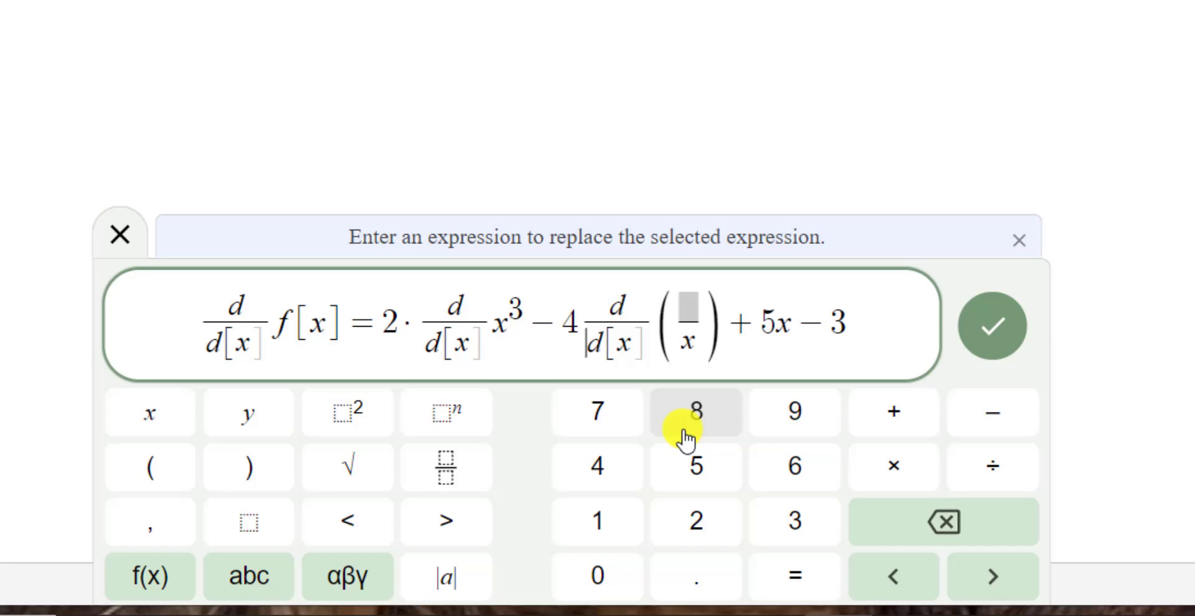
pyautogui.press('Right')
pyautogui.press('Right')
pyautogui.press('Right')
pyautogui.press('Right')
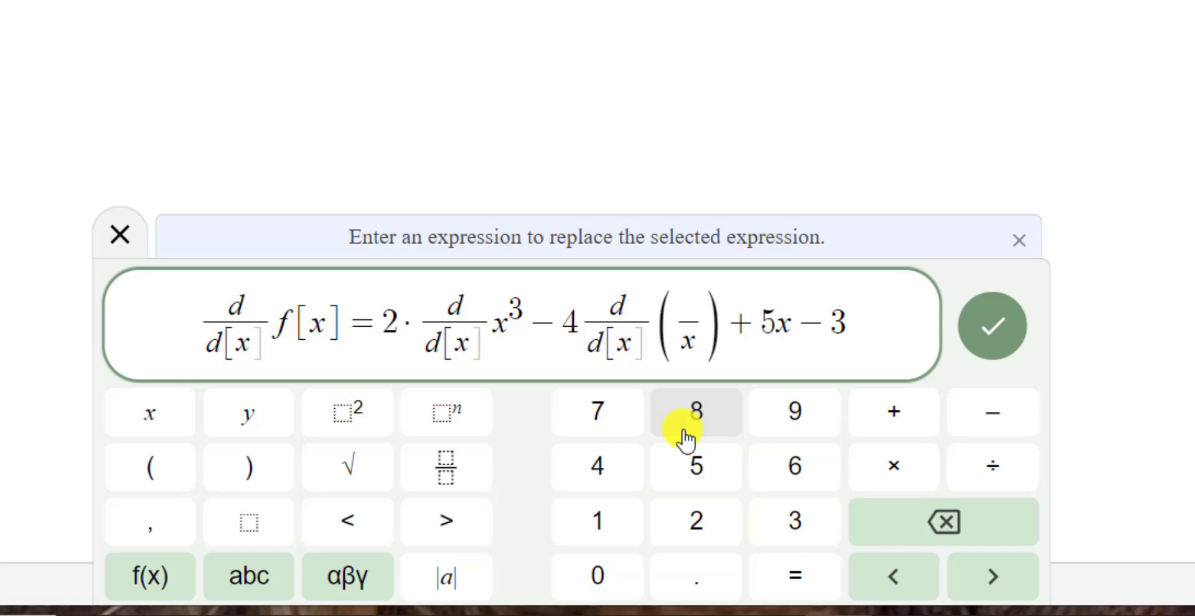
pyautogui.press('BackSpace')
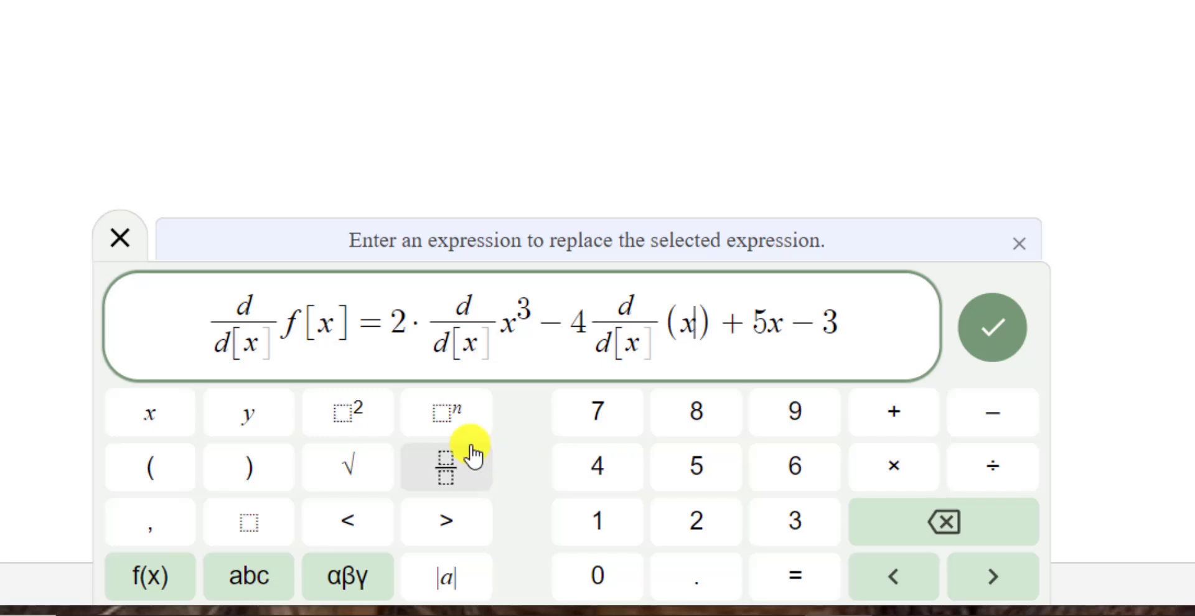
pyautogui.click(446, 414)
pyautogui.write('-1')
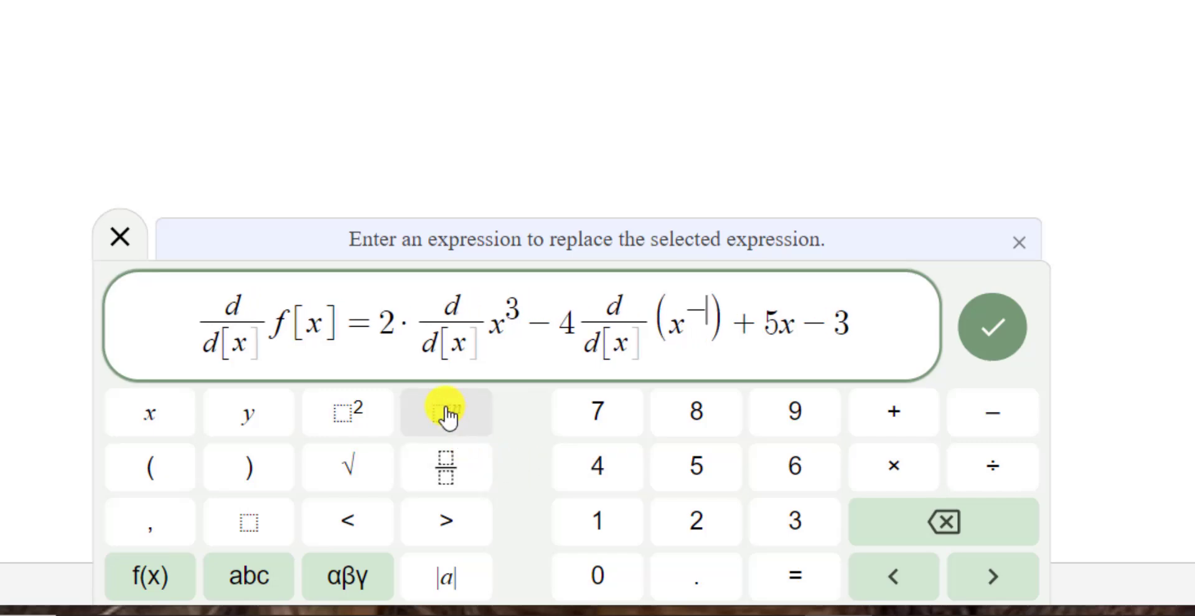
# Separate the 5 from its x with a multiplication dot and insert the derivative operator d/d[x] before that x
pyautogui.press('Right')
pyautogui.press('Right')
pyautogui.press('Right')
pyautogui.press('Right')
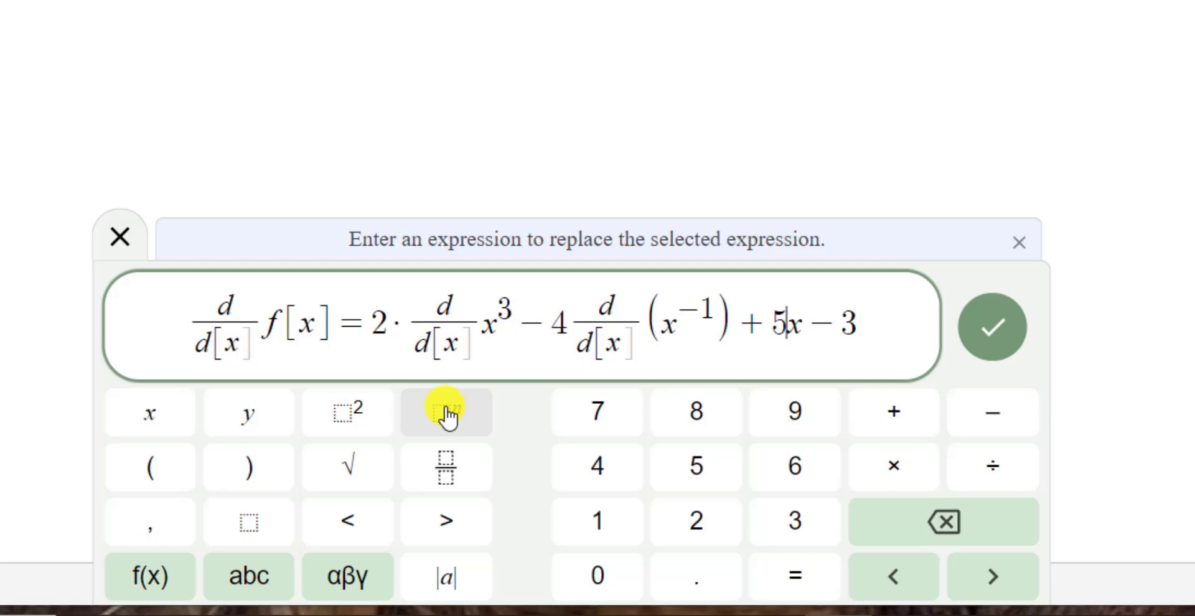
pyautogui.write('*')
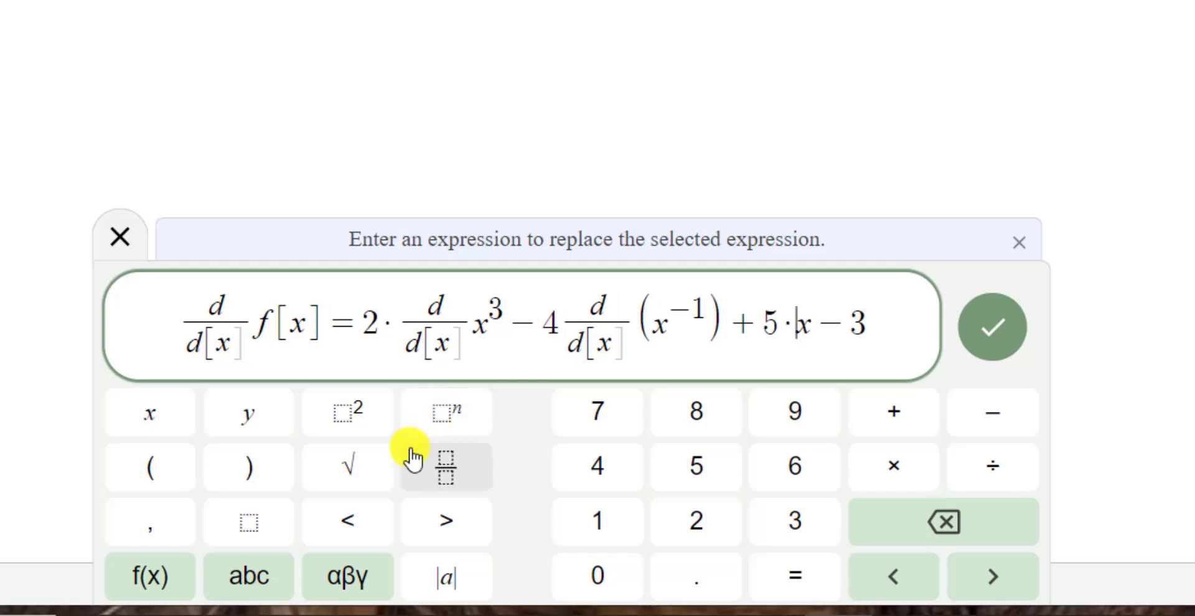
pyautogui.click(445, 474)
pyautogui.write('d)/()')
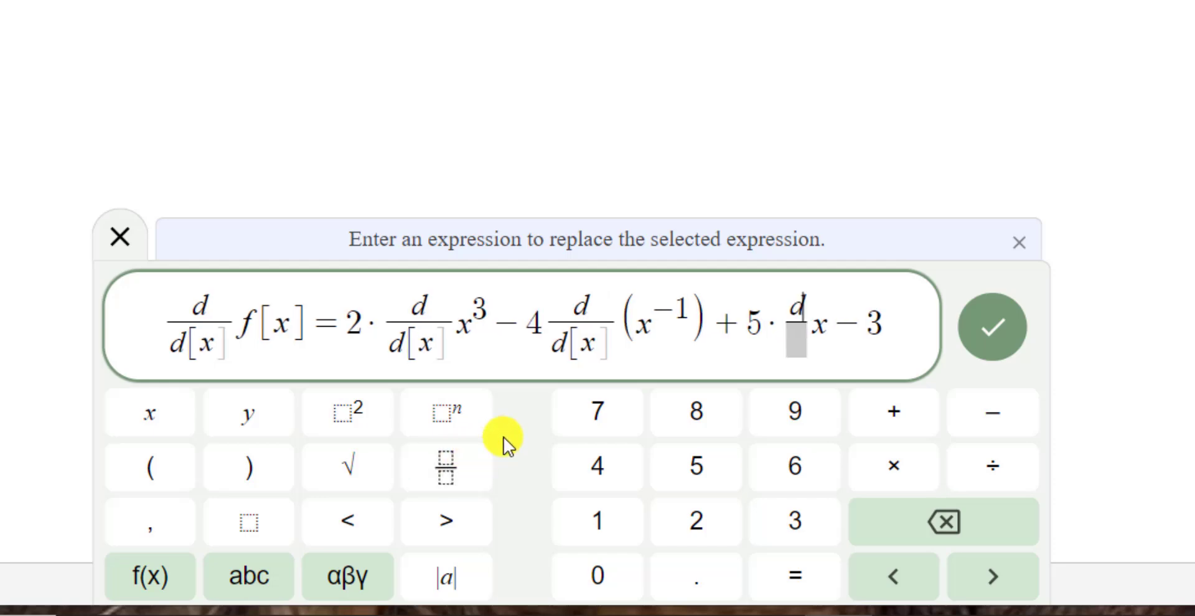
pyautogui.press('Down')
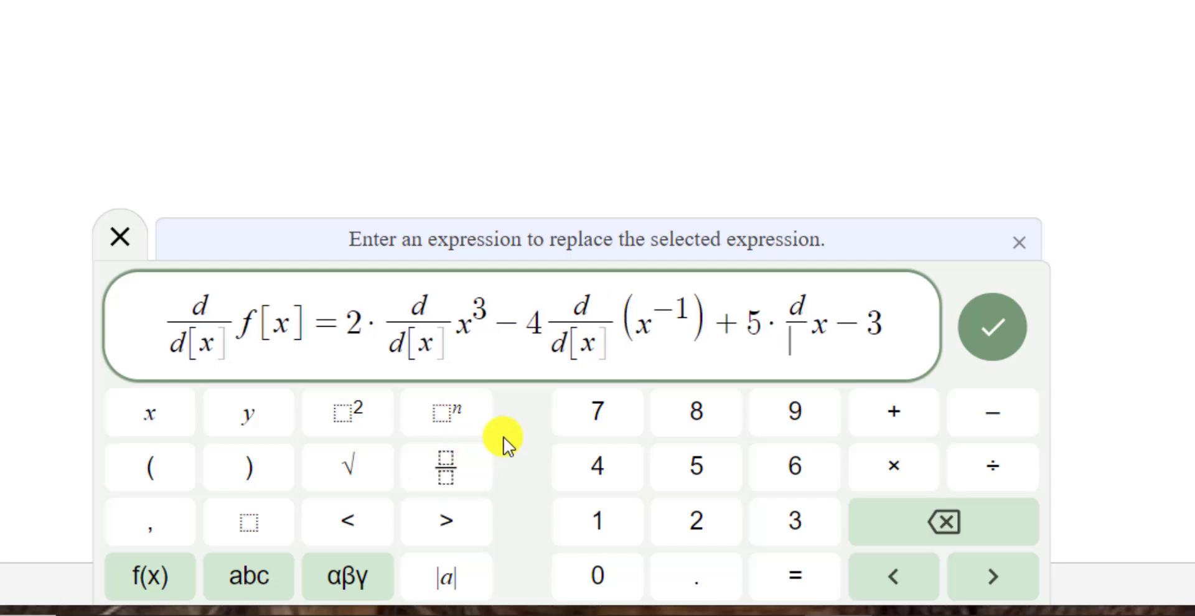
pyautogui.write('d[x')
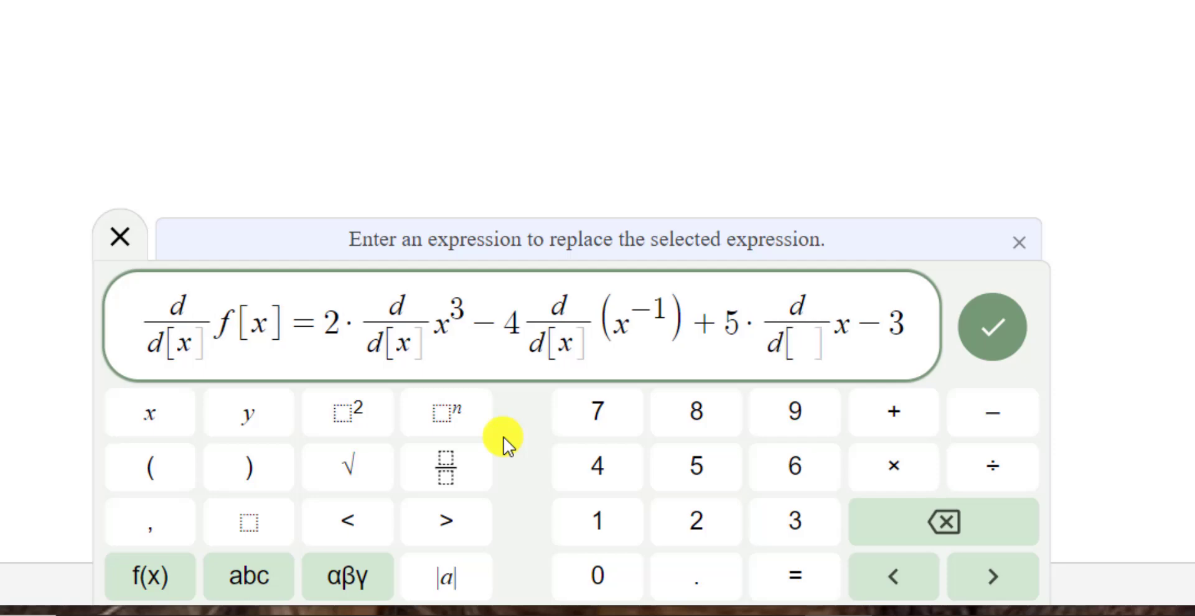
# Insert the derivative operator d/d[x] before the constant 3 and apply the rewritten expression to the whiteboard
pyautogui.press('Right')
pyautogui.press('Right')
pyautogui.press('Right')
pyautogui.press('Right')
pyautogui.press('Right')
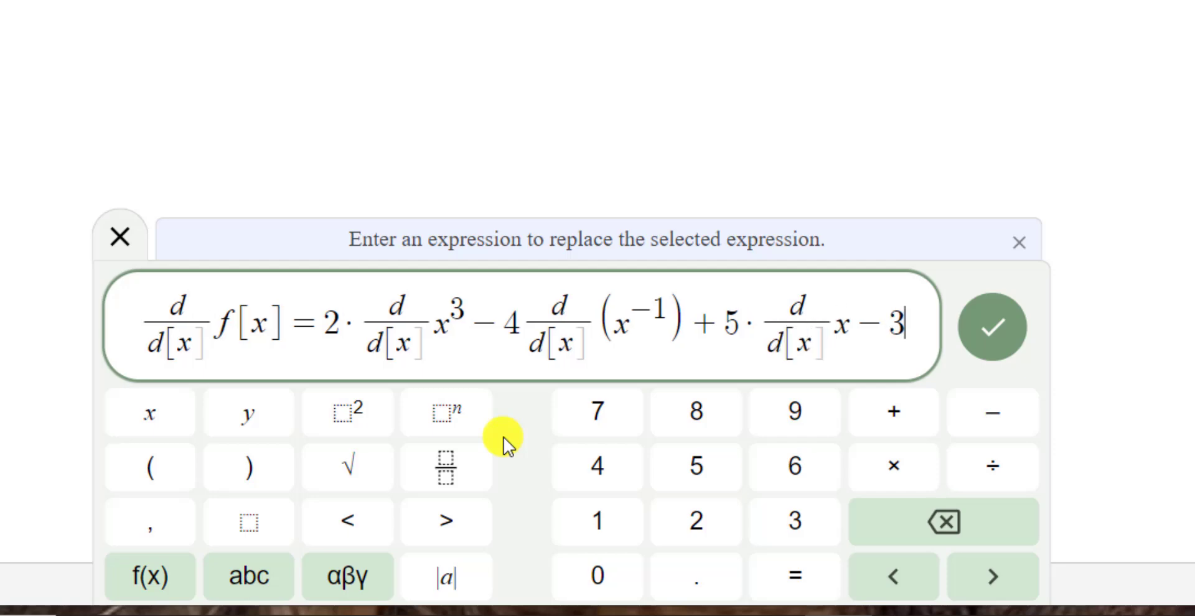
pyautogui.press('Left')
pyautogui.click(446, 468)
pyautogui.write('d')
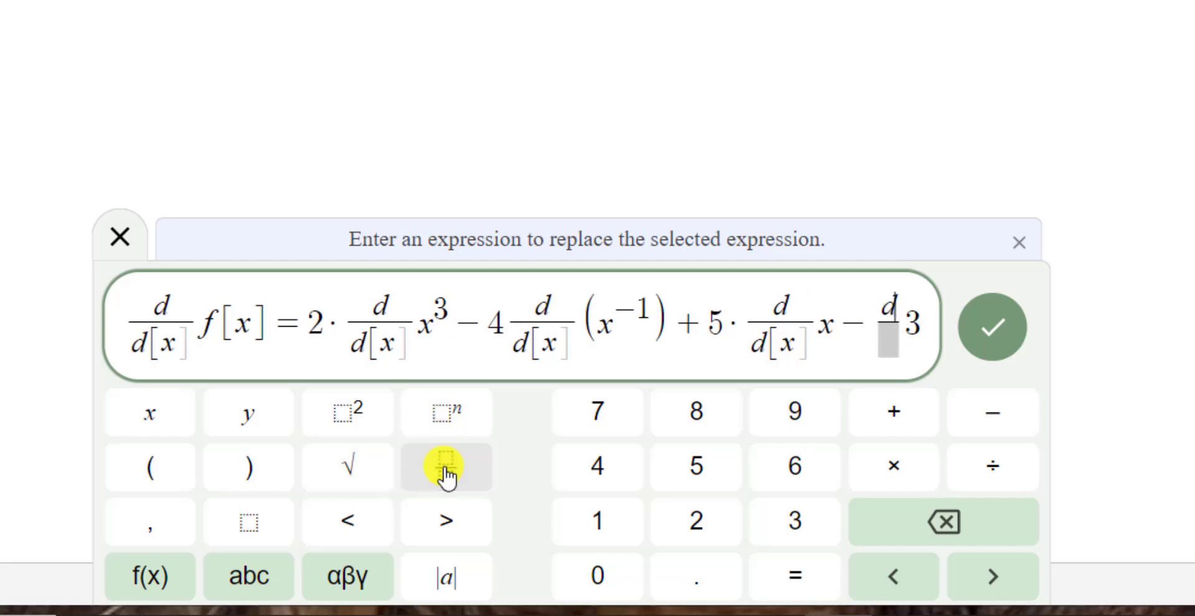
pyautogui.press('Down')
pyautogui.write('d[')
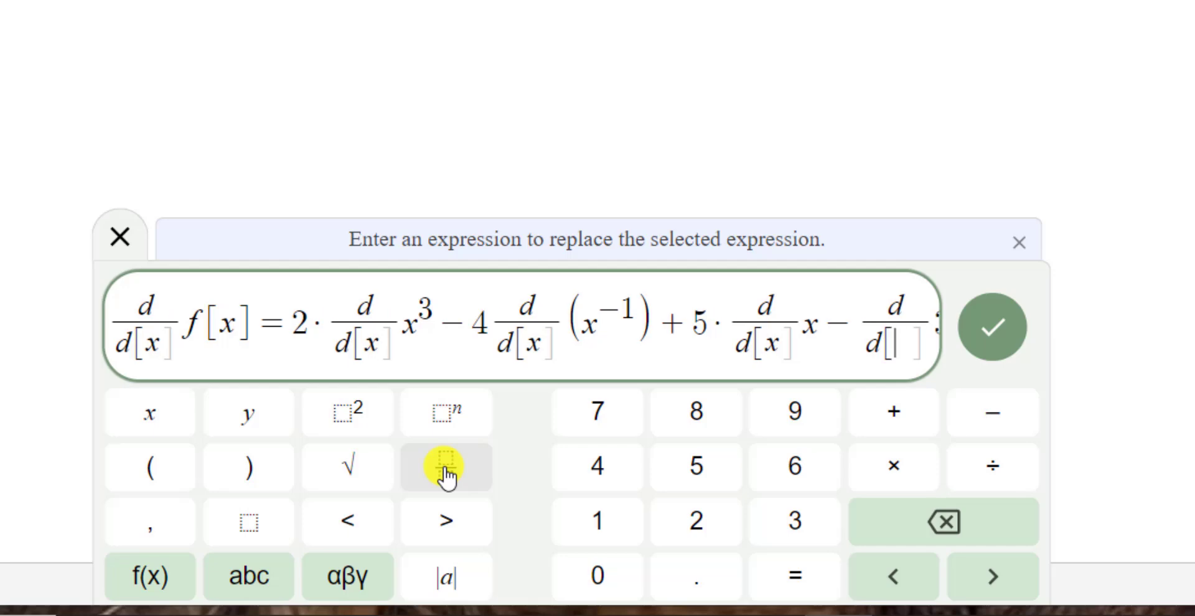
pyautogui.write('x]')
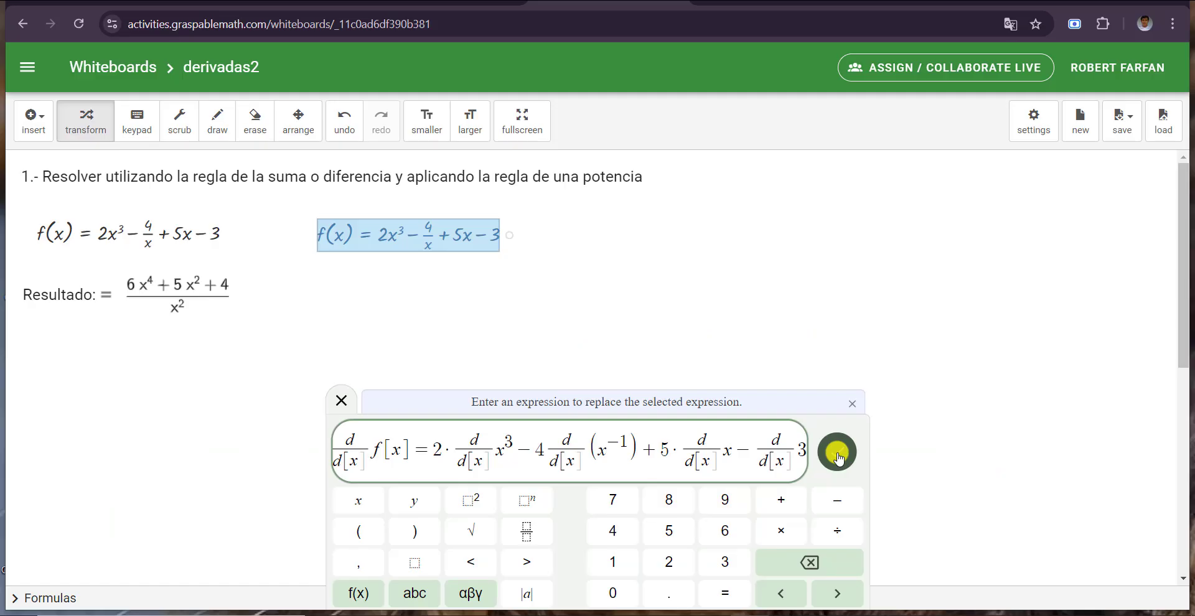
pyautogui.click(994, 339)
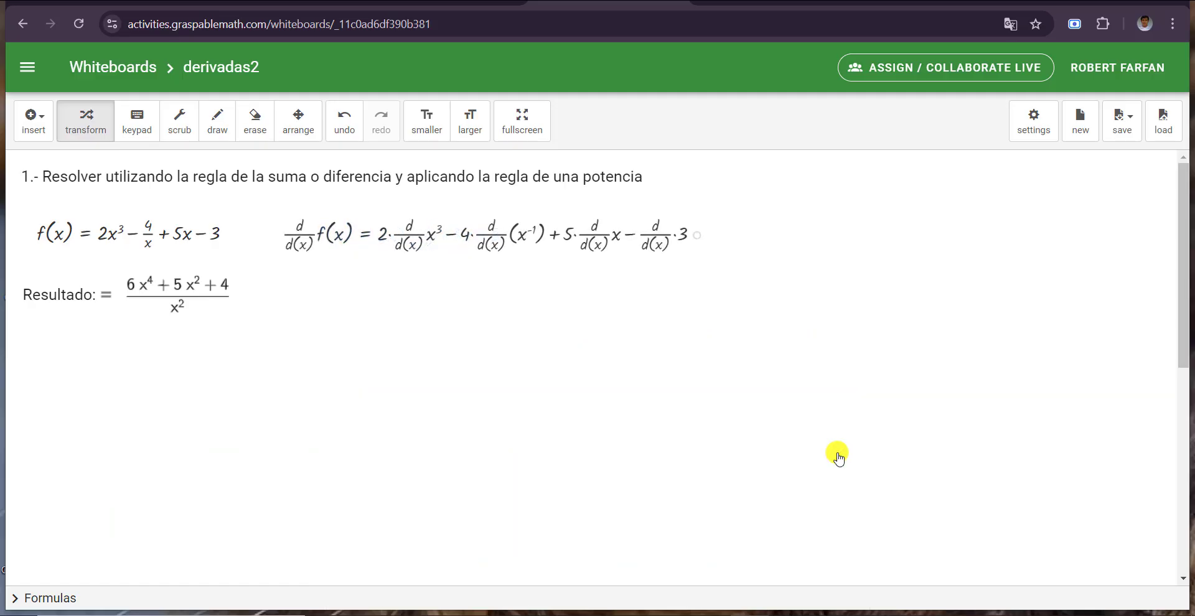
# Expand the derivation below the original function and open its new derivative line for transformation
pyautogui.click(527, 373)
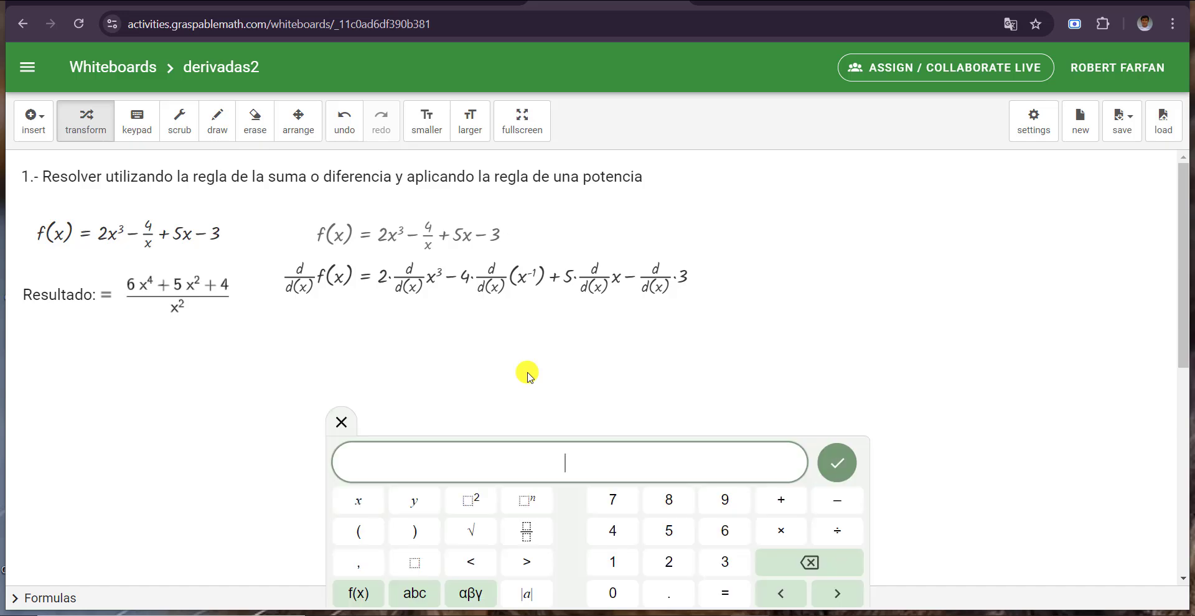
pyautogui.click(544, 346)
pyautogui.click(697, 285)
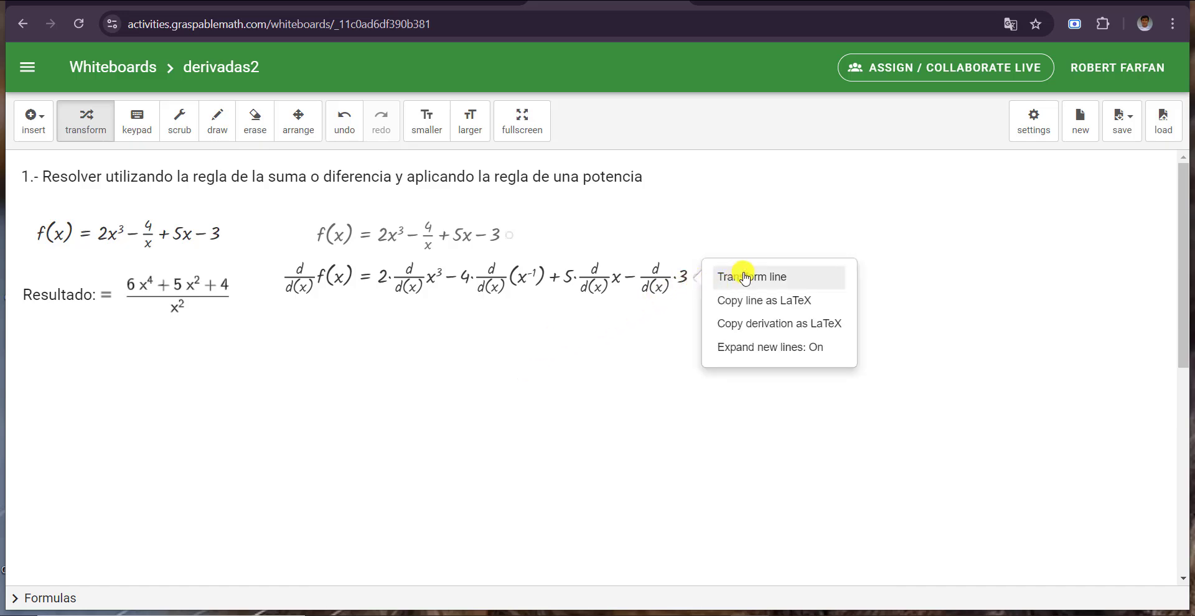
pyautogui.click(745, 277)
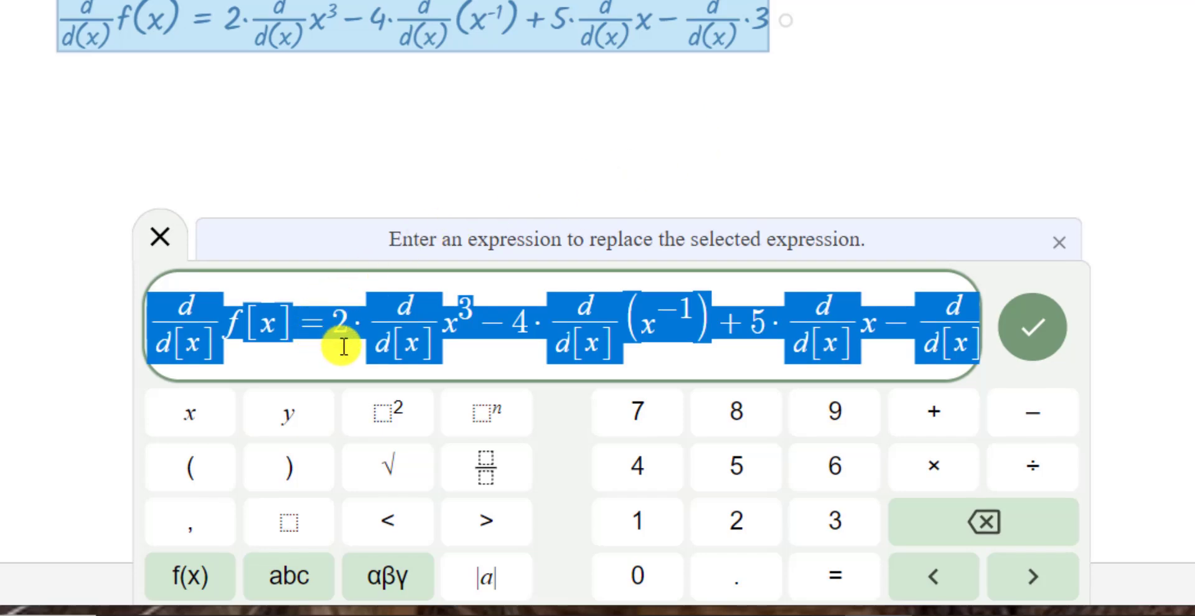
# Replace the derivative operator before x^3 with the factor 3
pyautogui.click(344, 346)
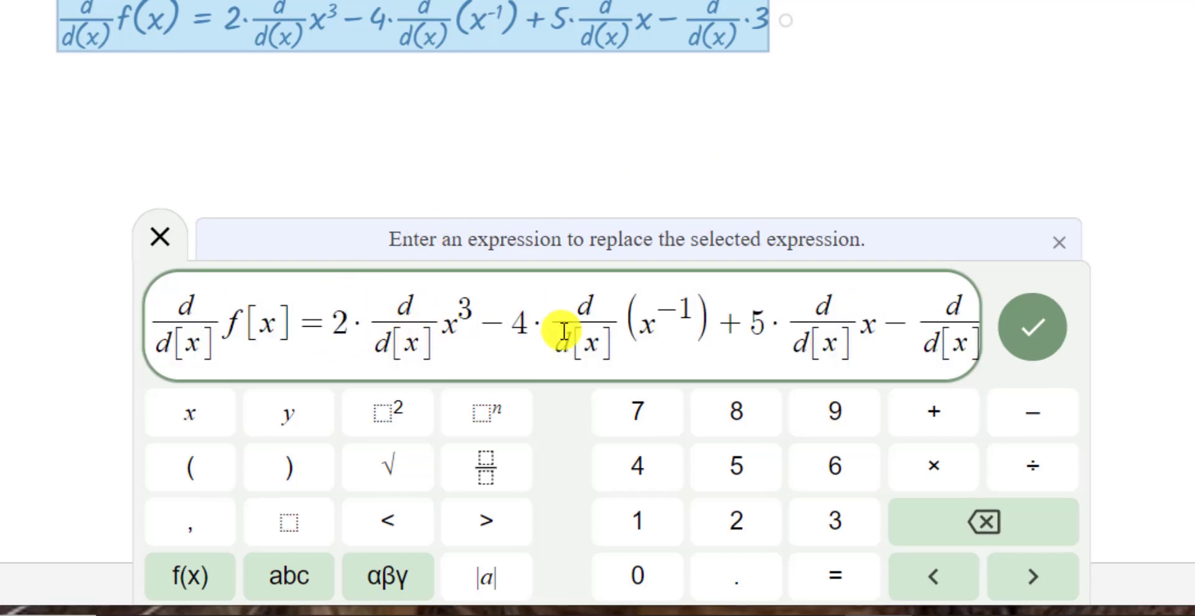
pyautogui.press('Up')
pyautogui.press('Left')
pyautogui.hotkey('shift', 'Right')
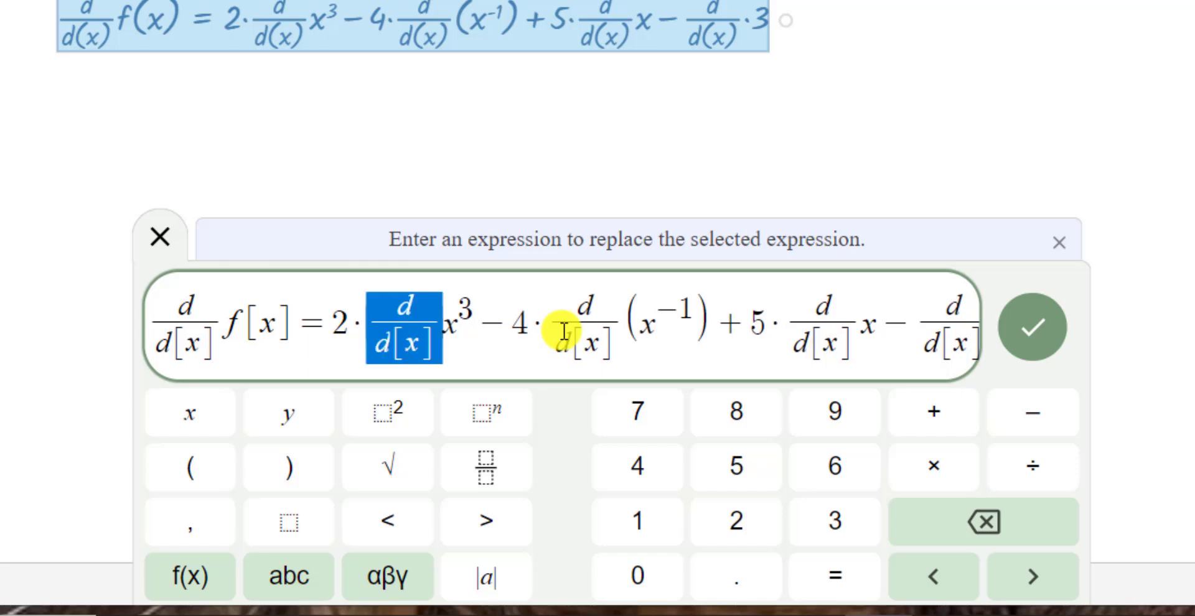
pyautogui.write('3')
# Reduce the exponent of the first term's x to 2
pyautogui.press('Right')
pyautogui.press('Right')
pyautogui.press('Right')
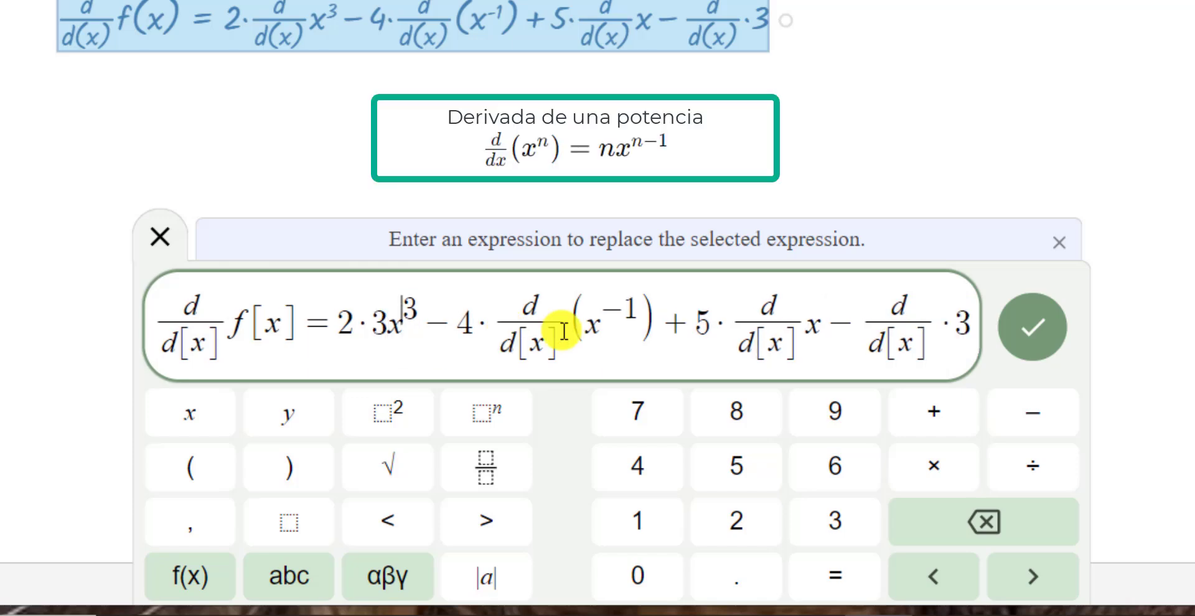
pyautogui.write('-1')
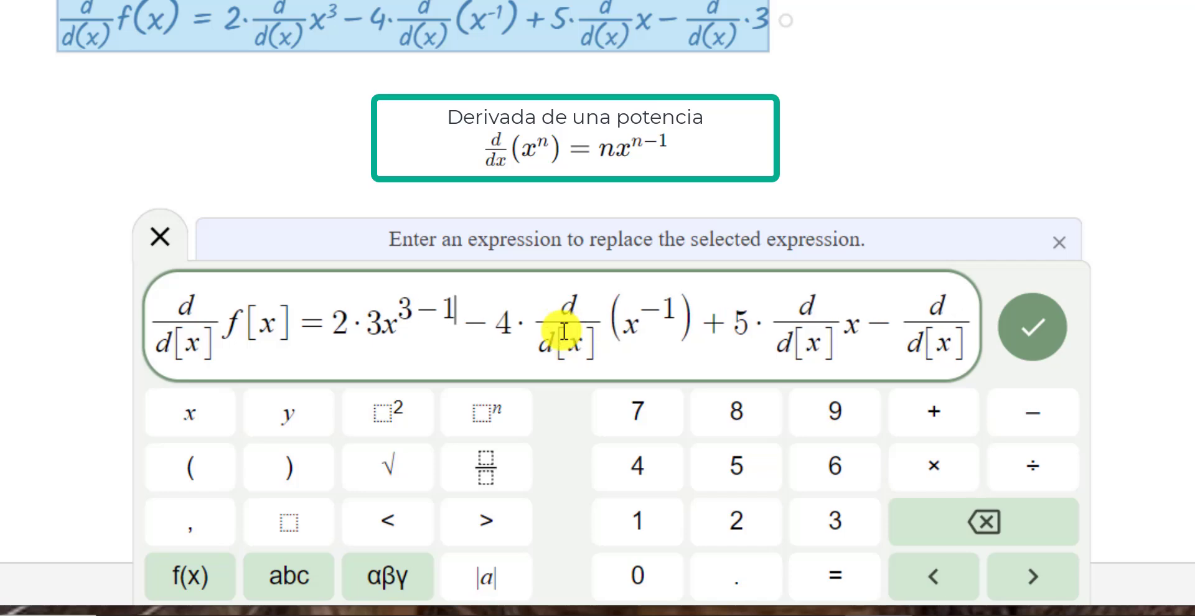
pyautogui.press('BackSpace')
pyautogui.press('BackSpace')
pyautogui.press('BackSpace')
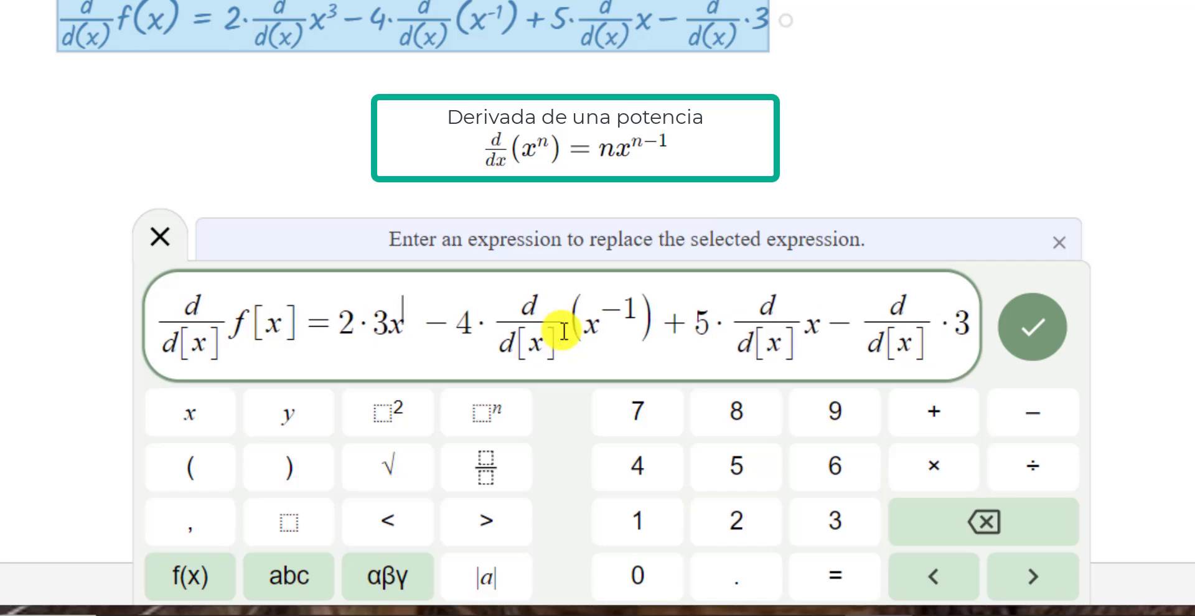
pyautogui.write('2')
# Replace the derivative operator before (x^-1) with the parenthesized factor (-1)
pyautogui.press('Right')
pyautogui.press('Right')
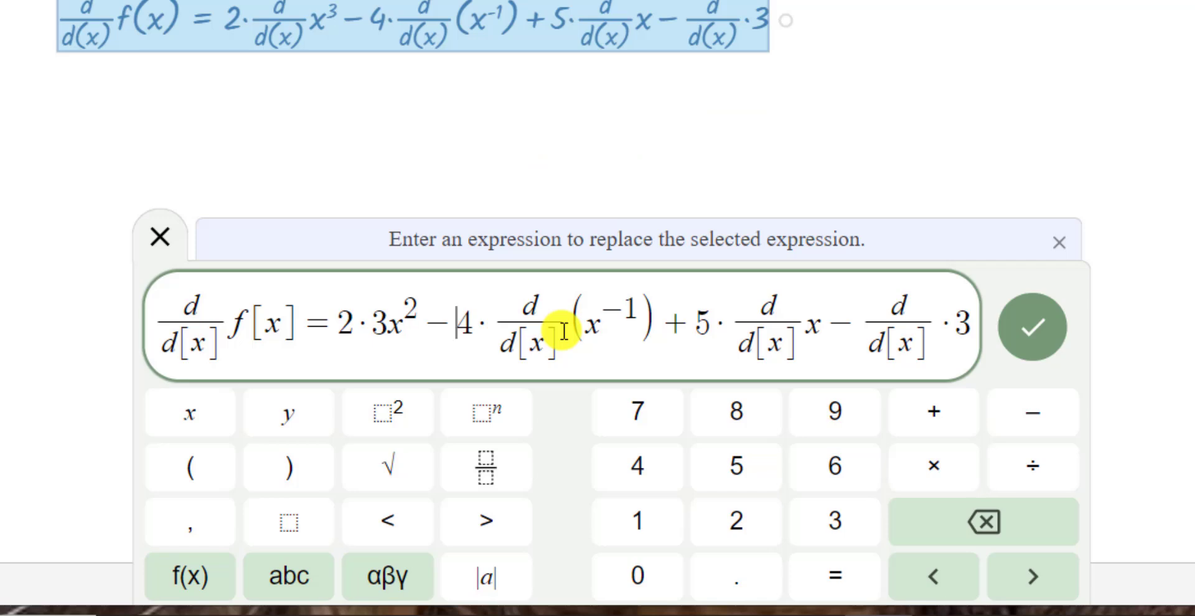
pyautogui.press('Right')
pyautogui.press('Right')
pyautogui.hotkey('shift', 'Right')
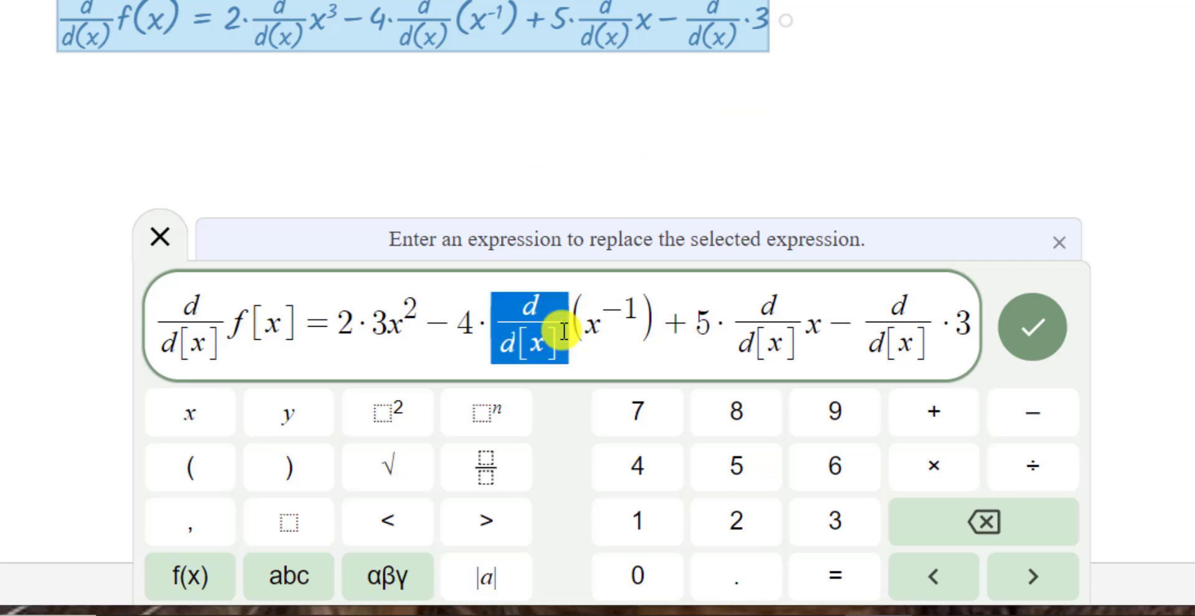
pyautogui.write('(')
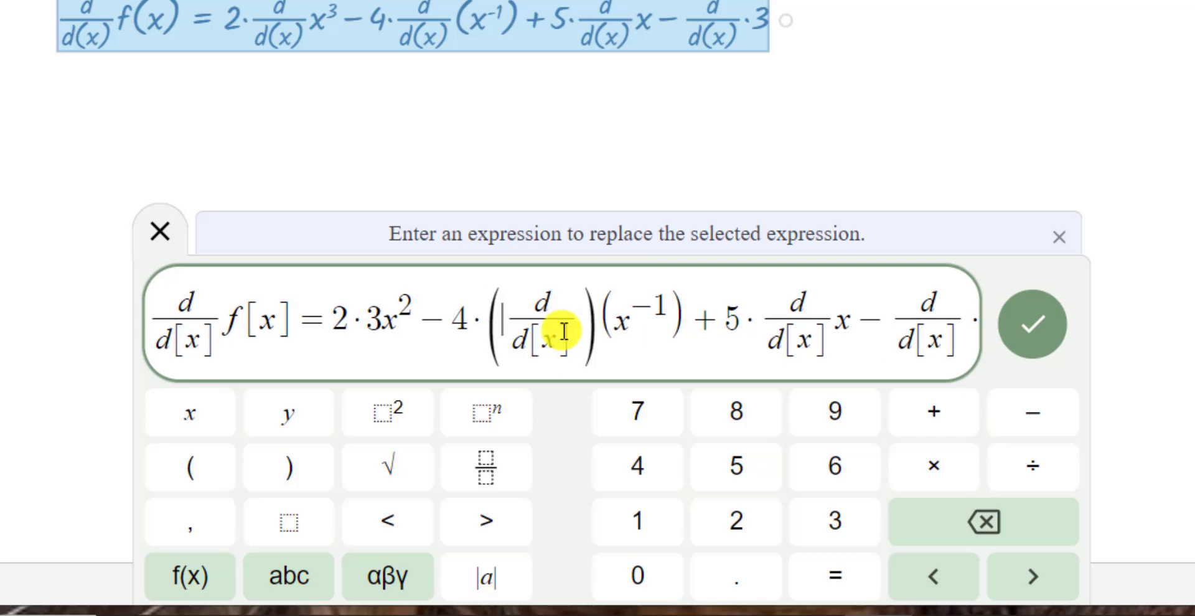
pyautogui.write('(')
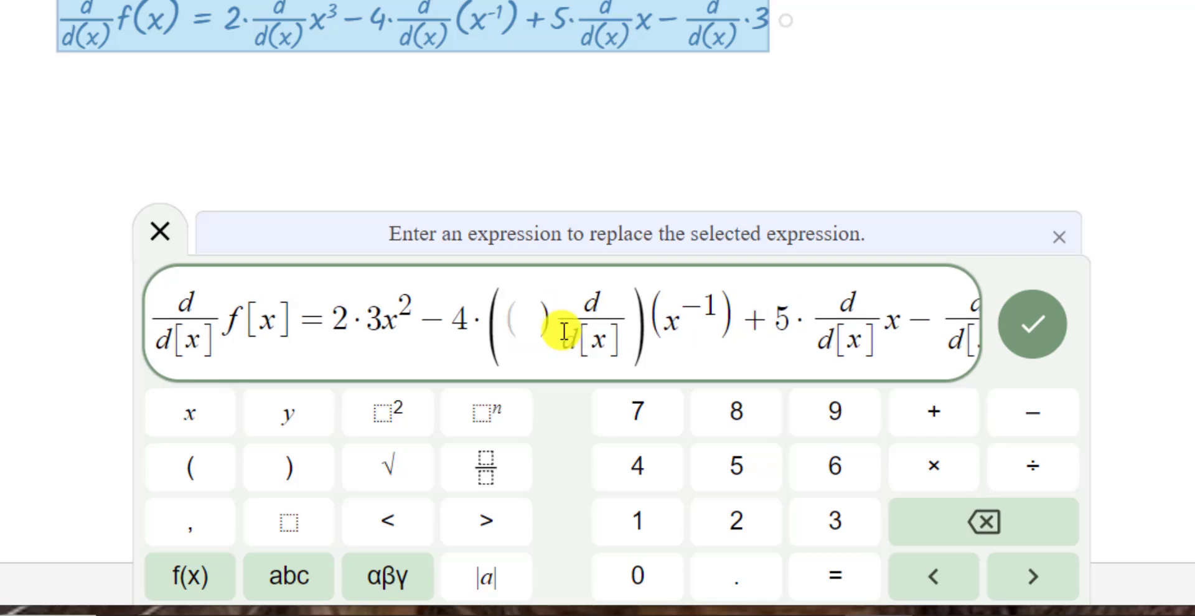
pyautogui.write('-')
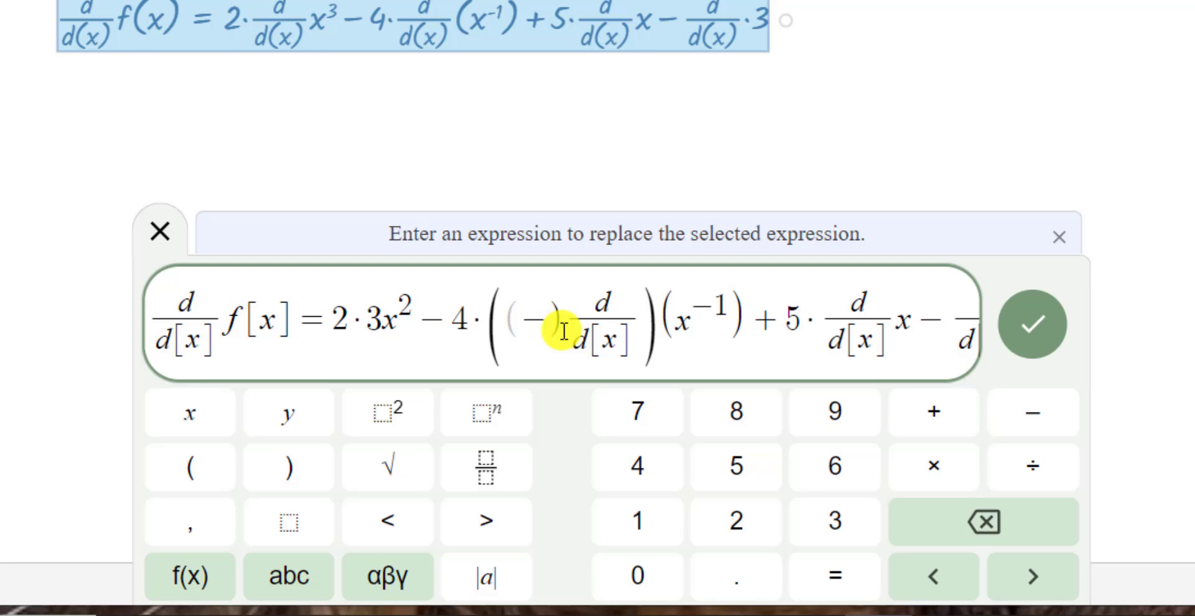
pyautogui.write('1')
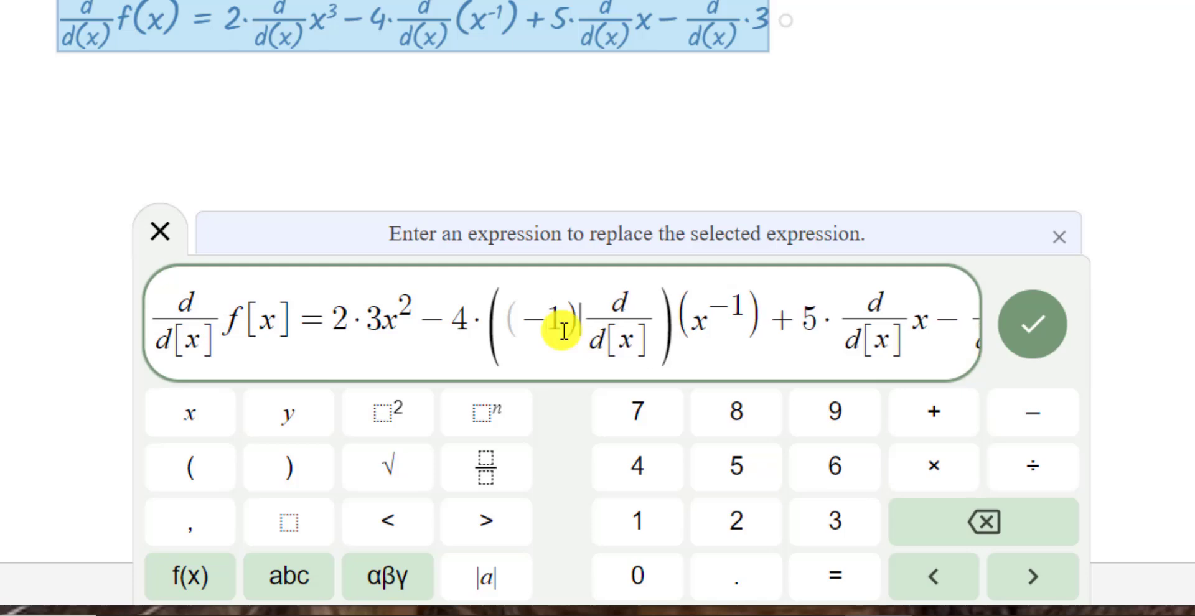
pyautogui.hotkey('shift', 'Right')
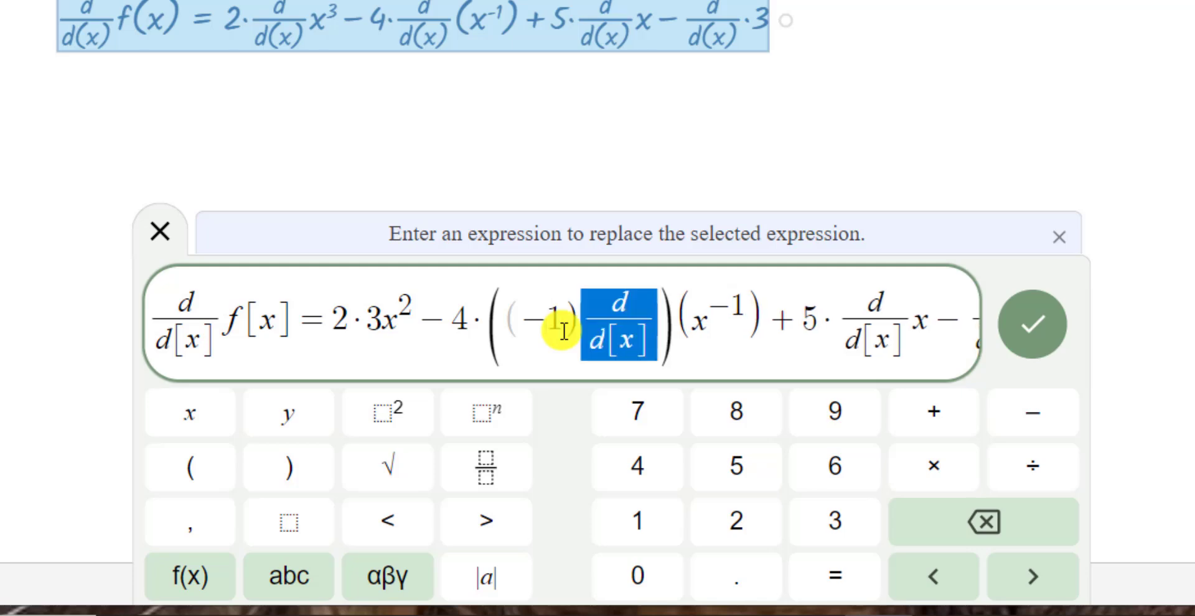
pyautogui.press('BackSpace')
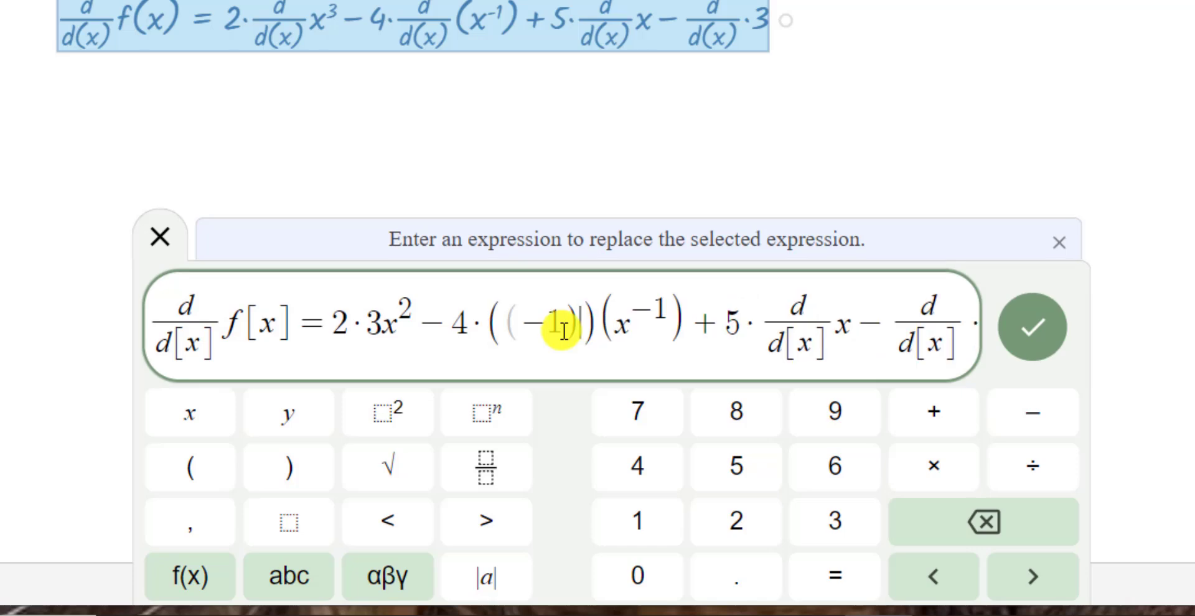
# Change the exponent of x inside the second term's parentheses to -2
pyautogui.press('Right')
pyautogui.press('Right')
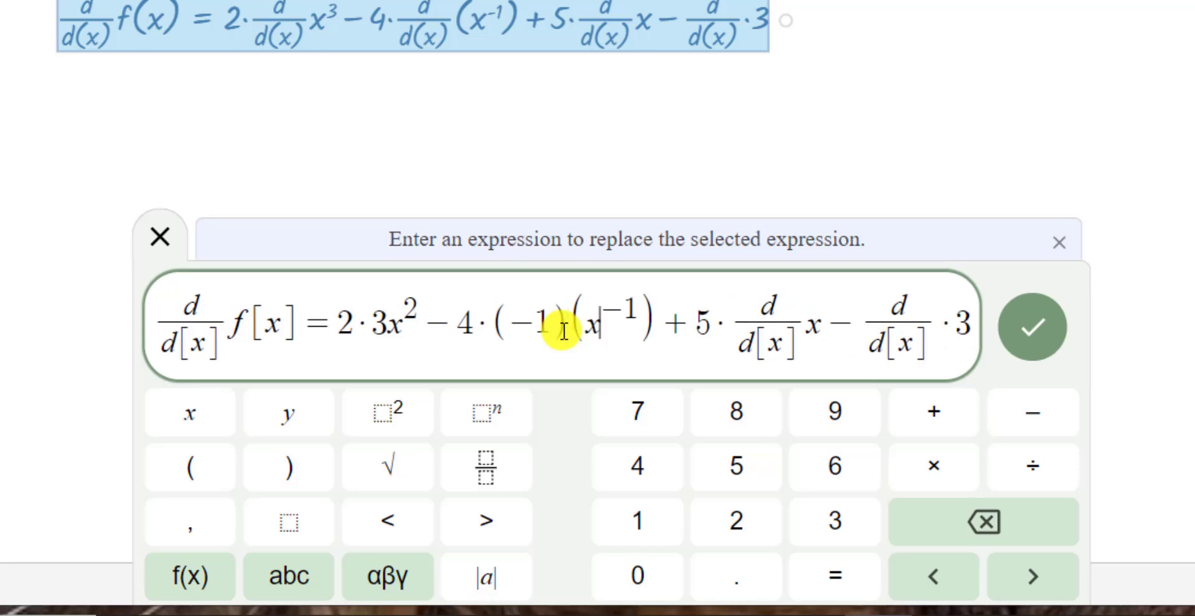
pyautogui.press('Right')
pyautogui.press('Right')
pyautogui.press('Right')
pyautogui.write('-1')
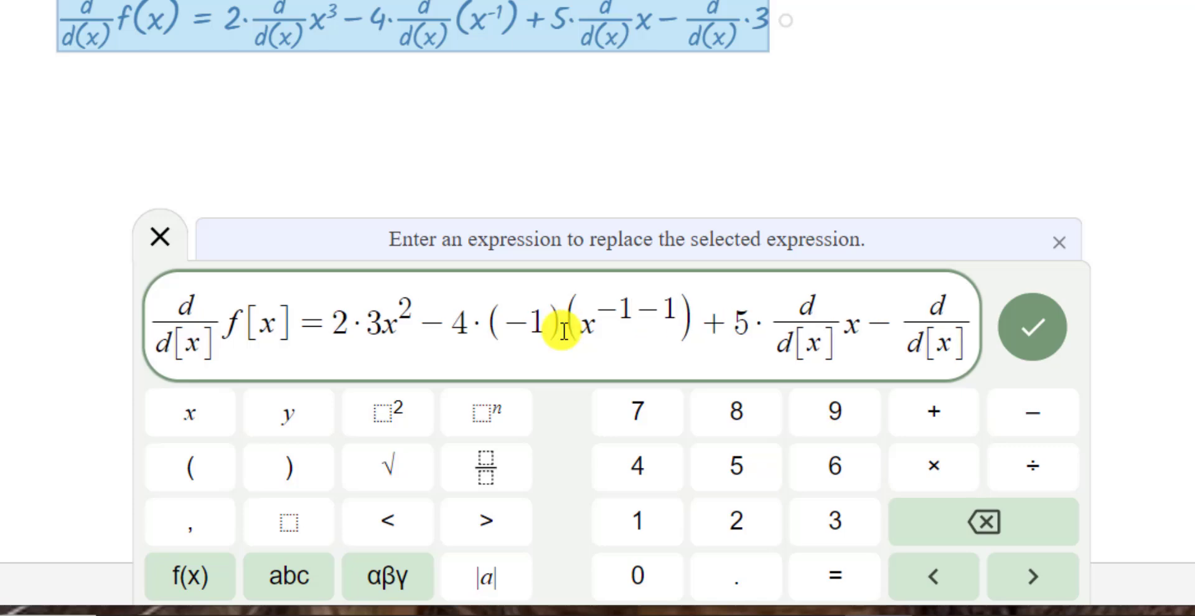
pyautogui.press('BackSpace')
pyautogui.press('BackSpace')
pyautogui.press('BackSpace')
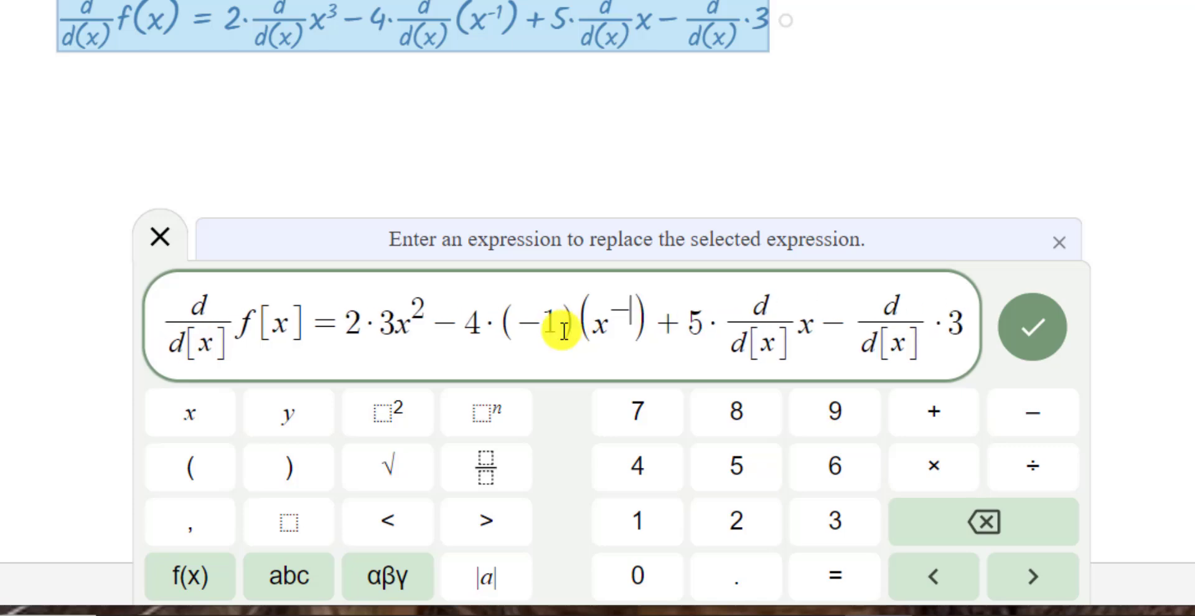
pyautogui.write('2')
# Replace the derivative operator between 5 and x with the factor 1
pyautogui.press('Right')
pyautogui.press('Right')
pyautogui.press('Right')
pyautogui.press('Right')
pyautogui.press('Right')
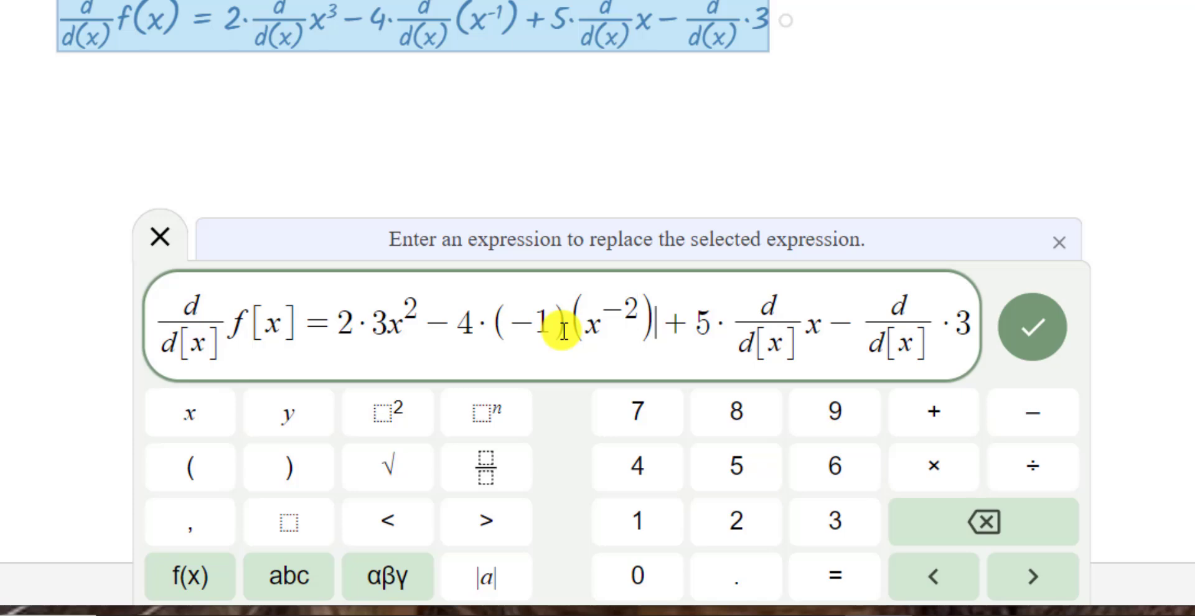
pyautogui.press('Right')
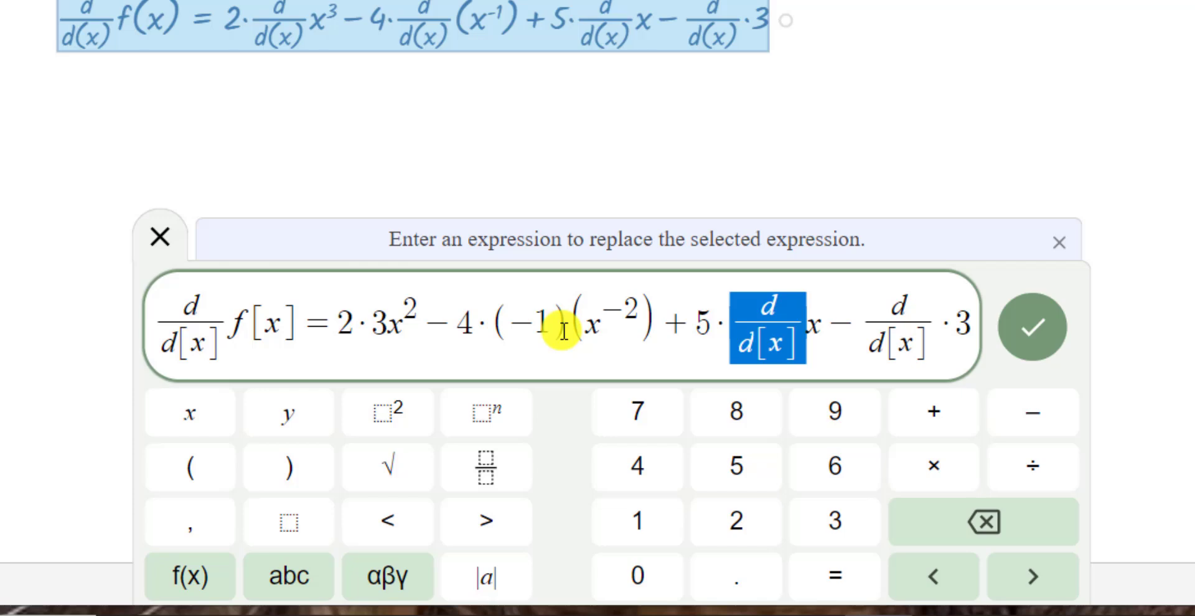
pyautogui.write('1')
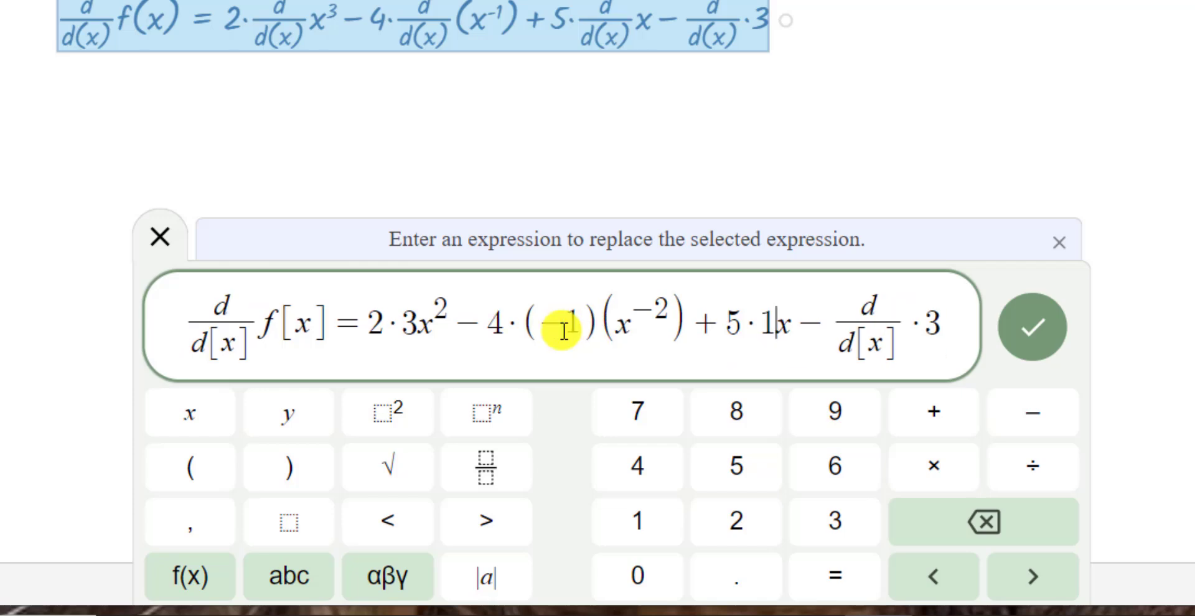
# Give the x after 5·1 an exponent of 0, and replace that x^0 with the factor ·1
pyautogui.press('Right')
pyautogui.click(489, 413)
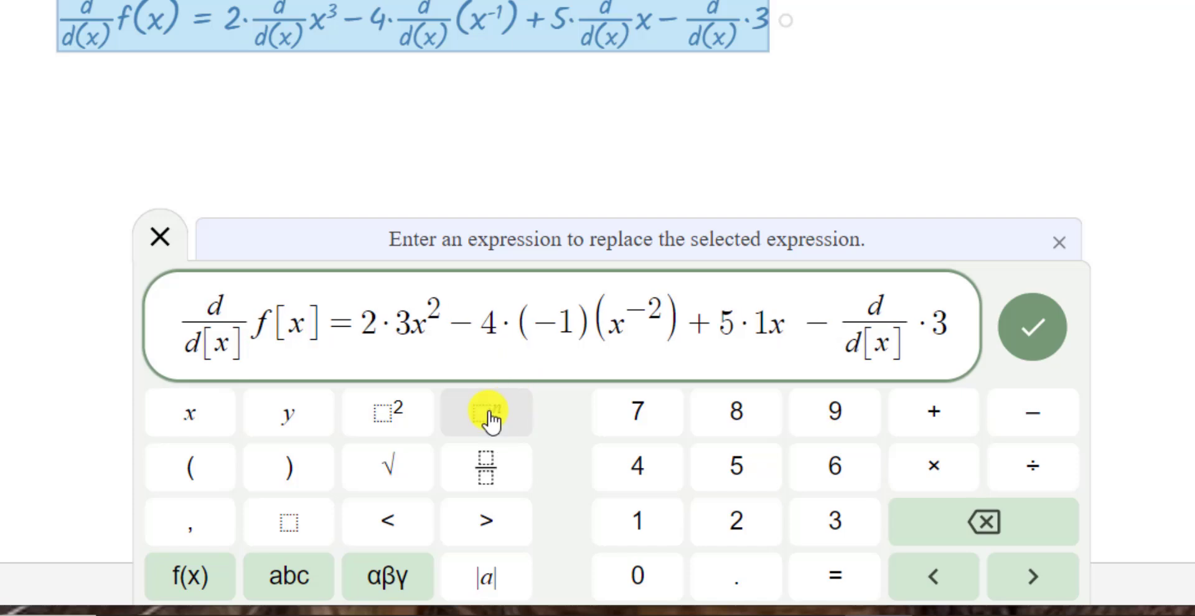
pyautogui.write('0')
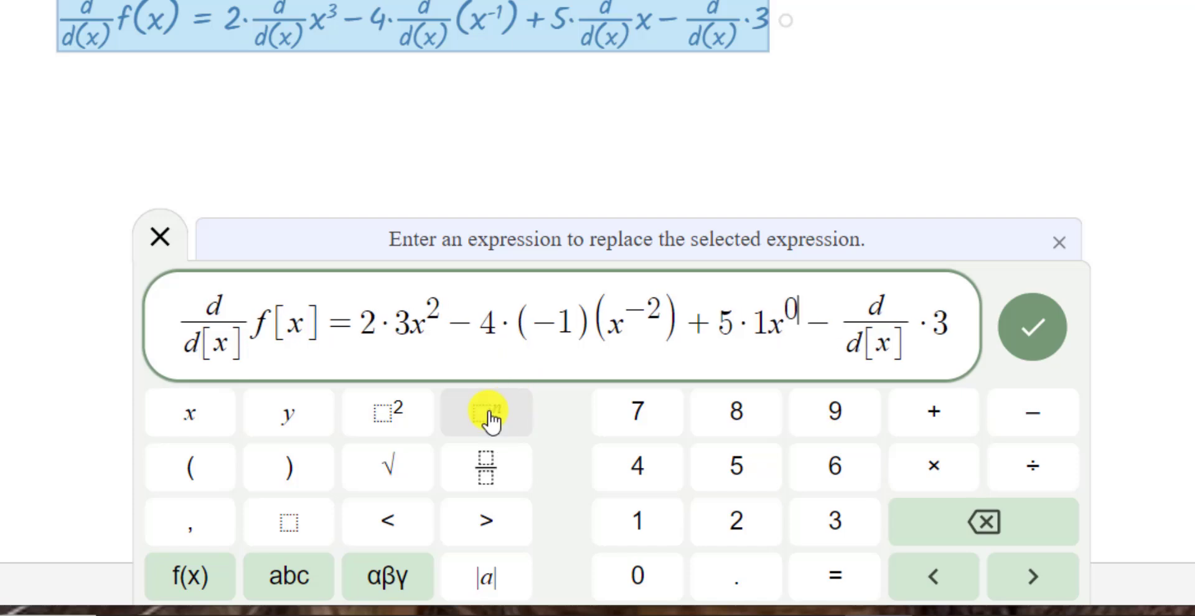
pyautogui.hotkey('shift', 'Left')
pyautogui.hotkey('shift', 'Left')
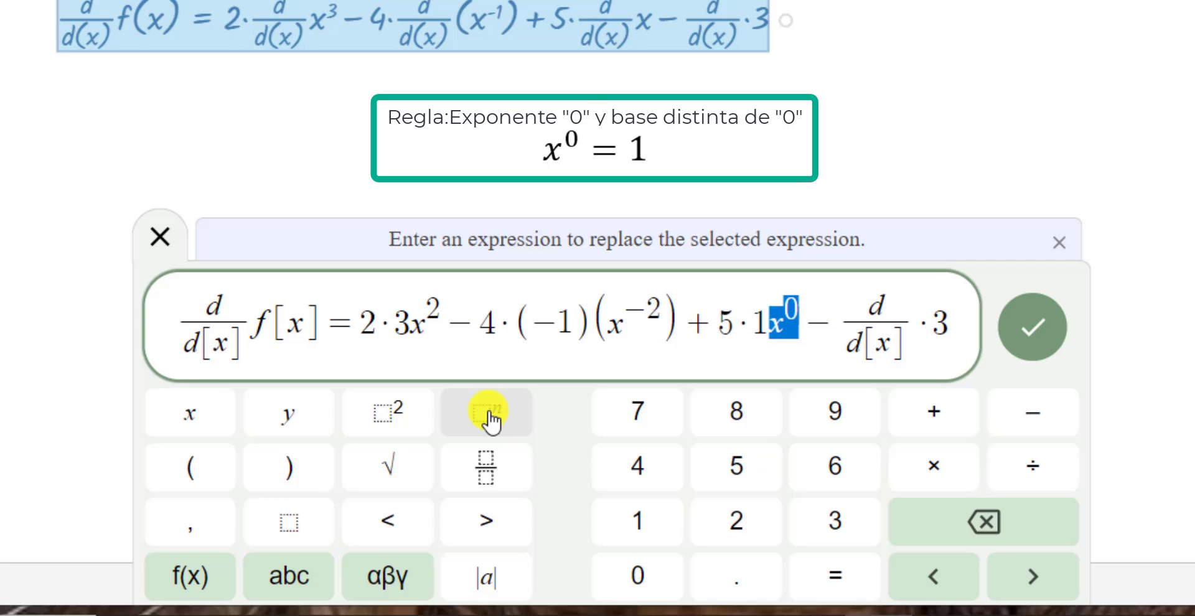
pyautogui.write('*1')
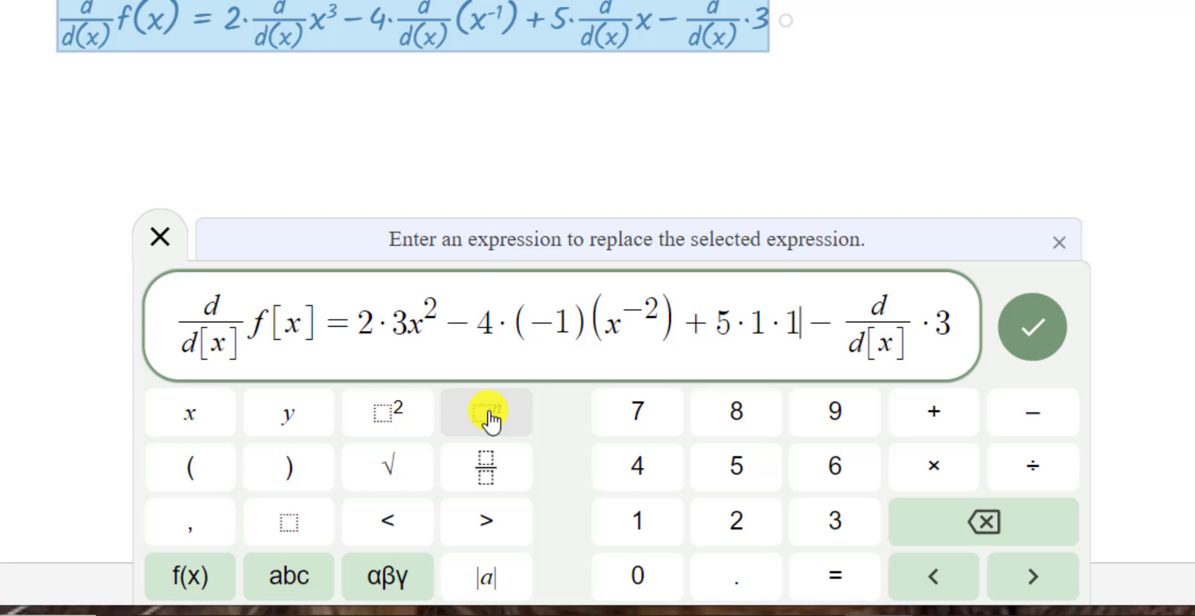
# Remove both factors of 1 after the 5, leaving only 5 as the third term
pyautogui.hotkey('shift', 'Left')
pyautogui.hotkey('shift', 'Left')
pyautogui.hotkey('shift', 'Left')
pyautogui.hotkey('shift', 'Left')
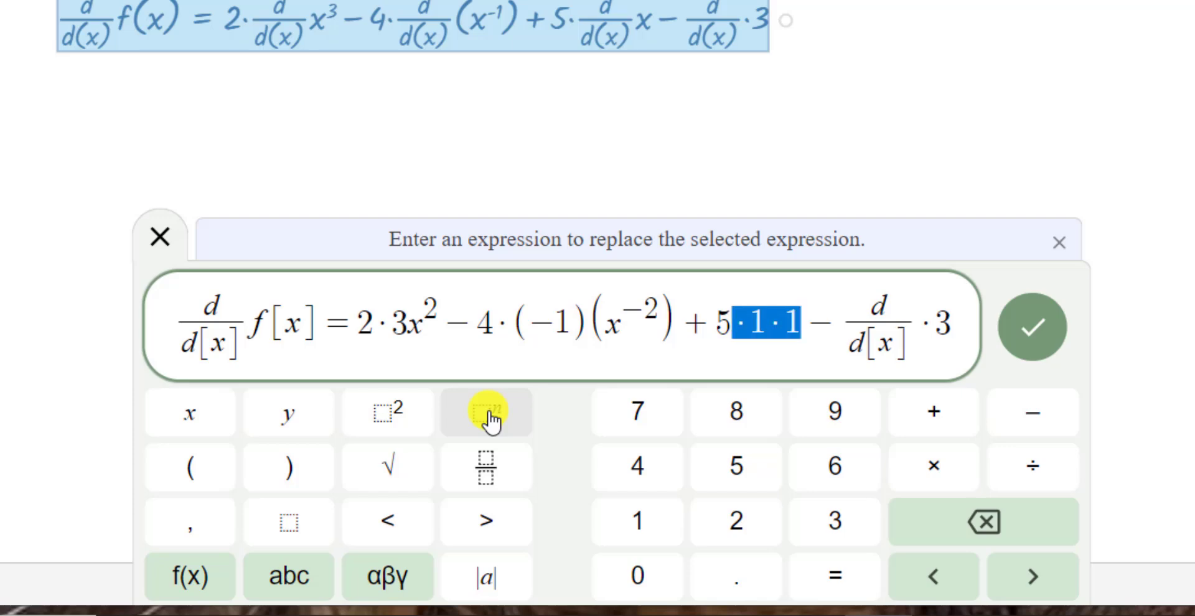
pyautogui.press('BackSpace')
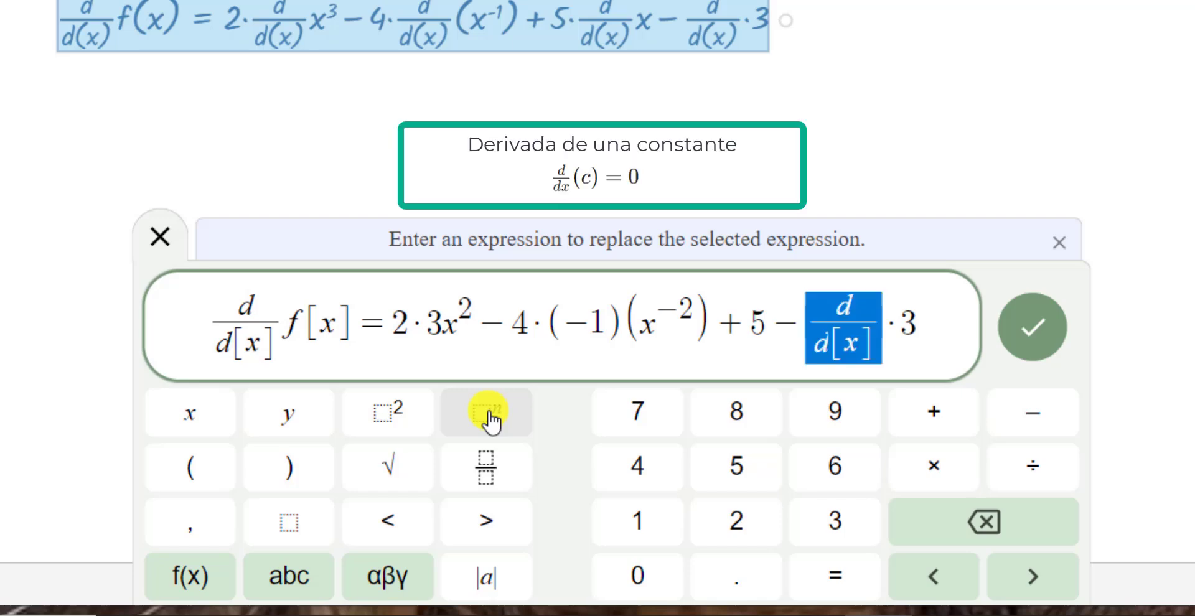
# Replace the derivative of the constant 3 with 0 and add the edited expression as a new line
pyautogui.hotkey('shift', 'Right')
pyautogui.hotkey('shift', 'Right')
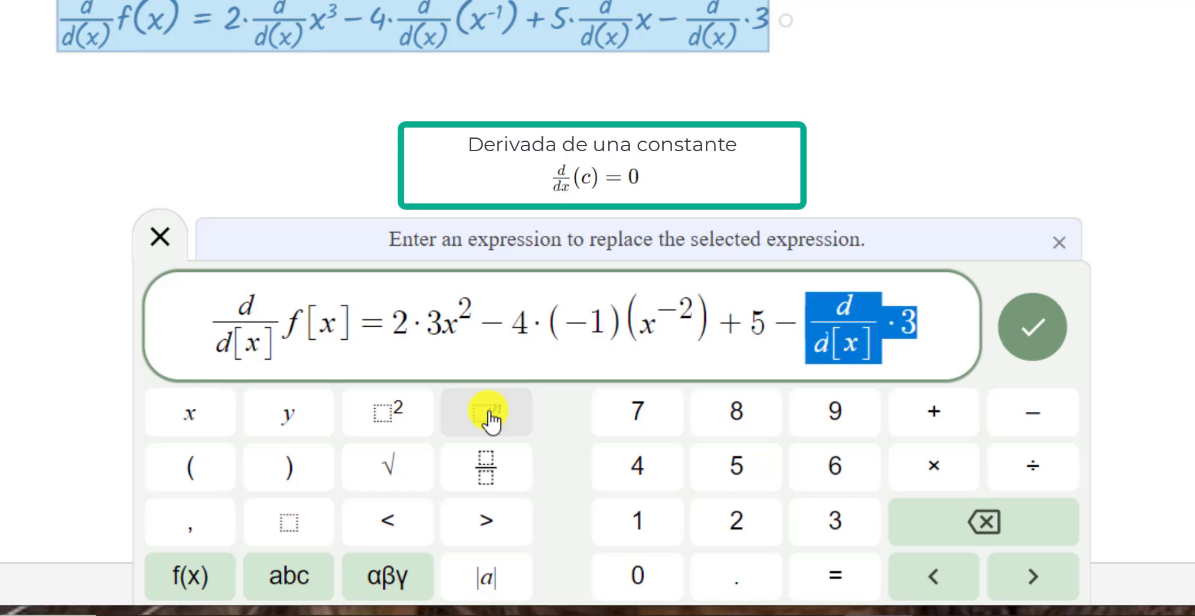
pyautogui.write('0')
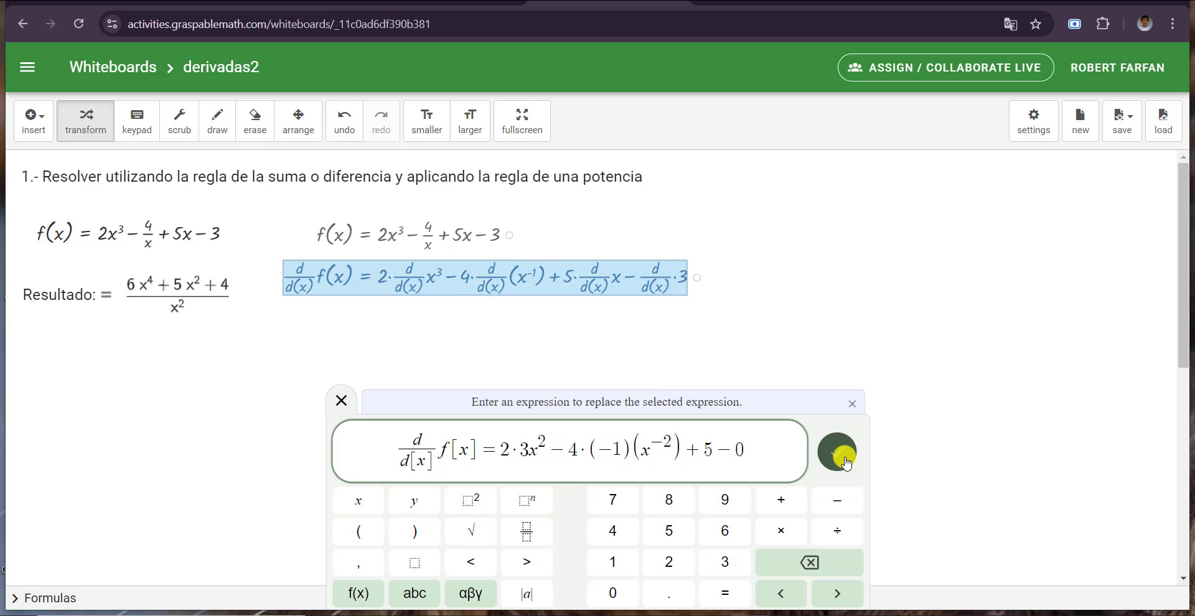
pyautogui.click(840, 453)
pyautogui.click(840, 453)
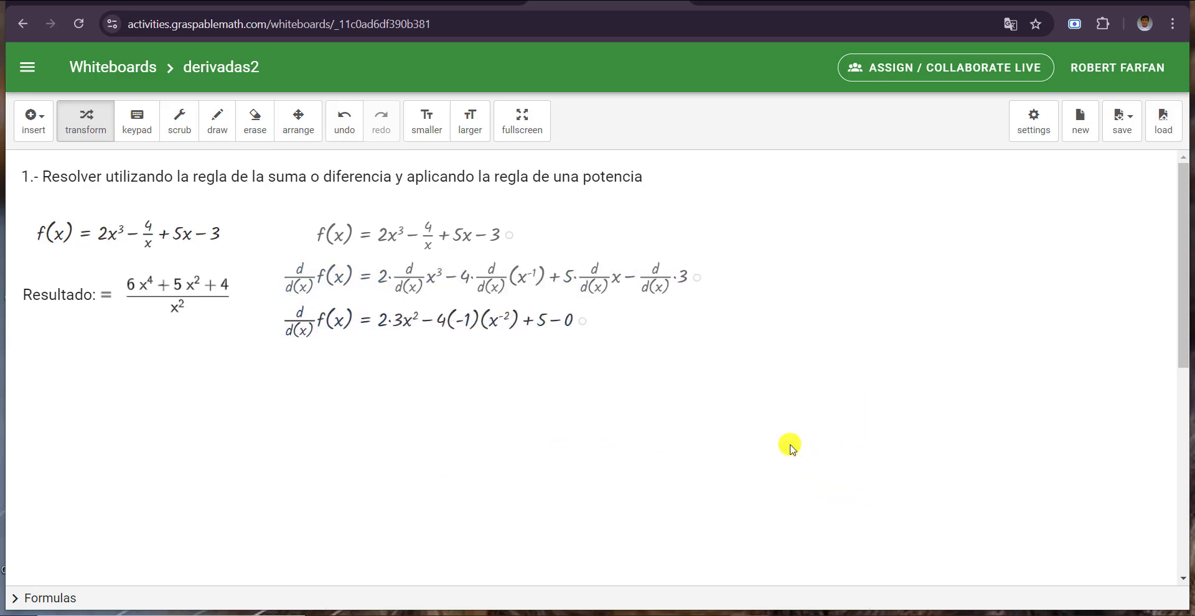
# Simplify the new derivative line term by term down to 6x^2 + 4x^-2 + 5
pyautogui.click(435, 368)
pyautogui.click(389, 327)
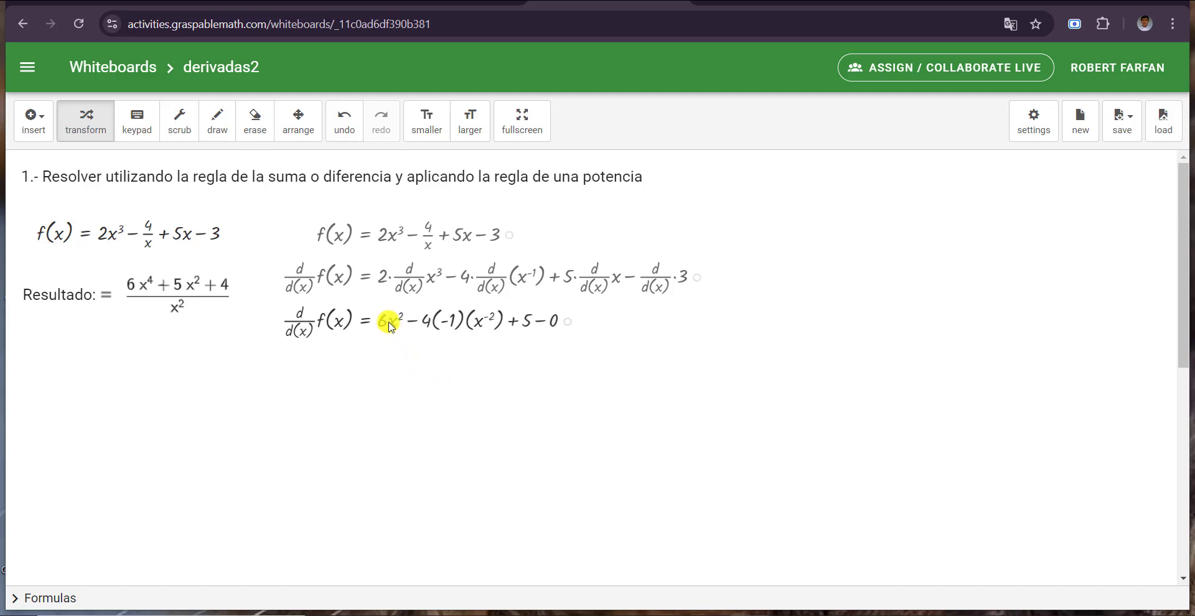
pyautogui.click(391, 324)
pyautogui.moveTo(448, 367); pyautogui.dragTo(413, 361)
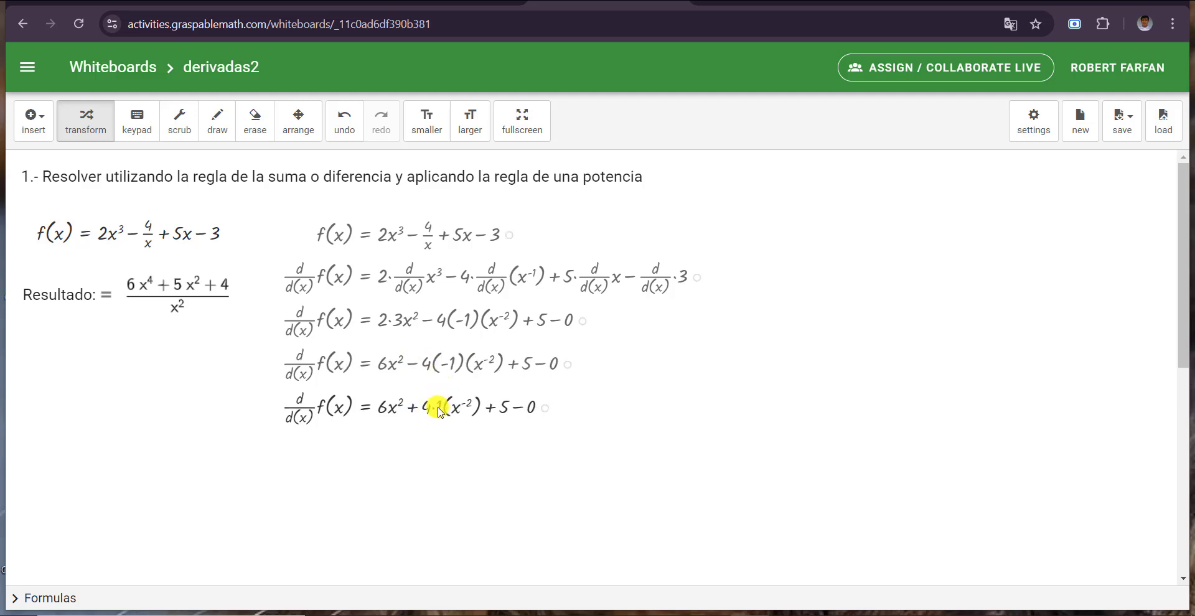
pyautogui.click(436, 408)
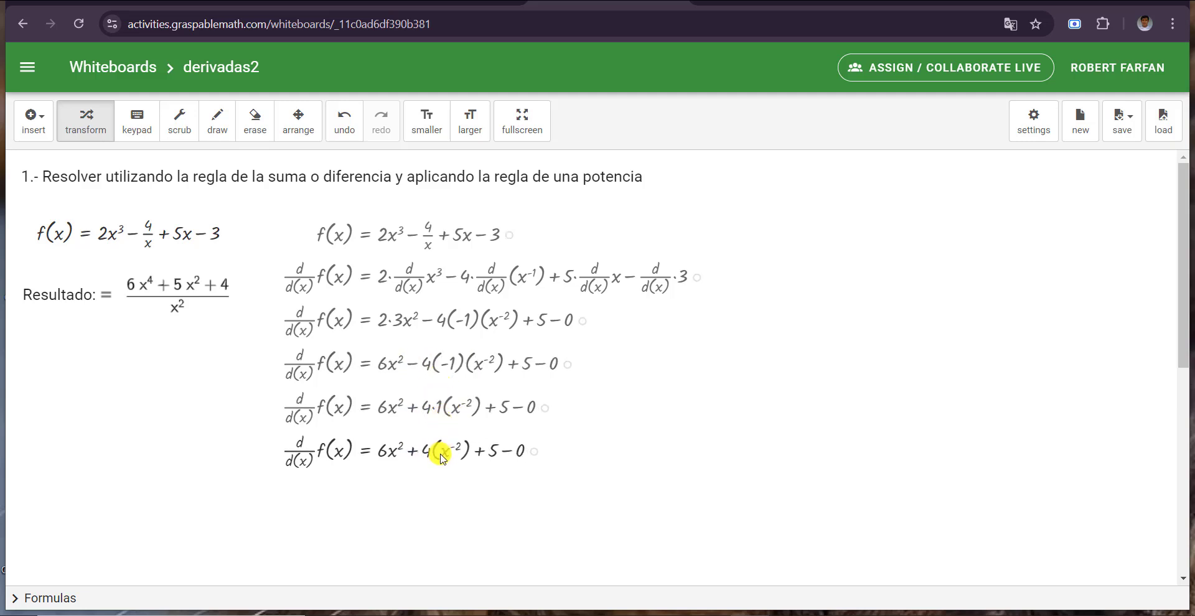
pyautogui.click(440, 449)
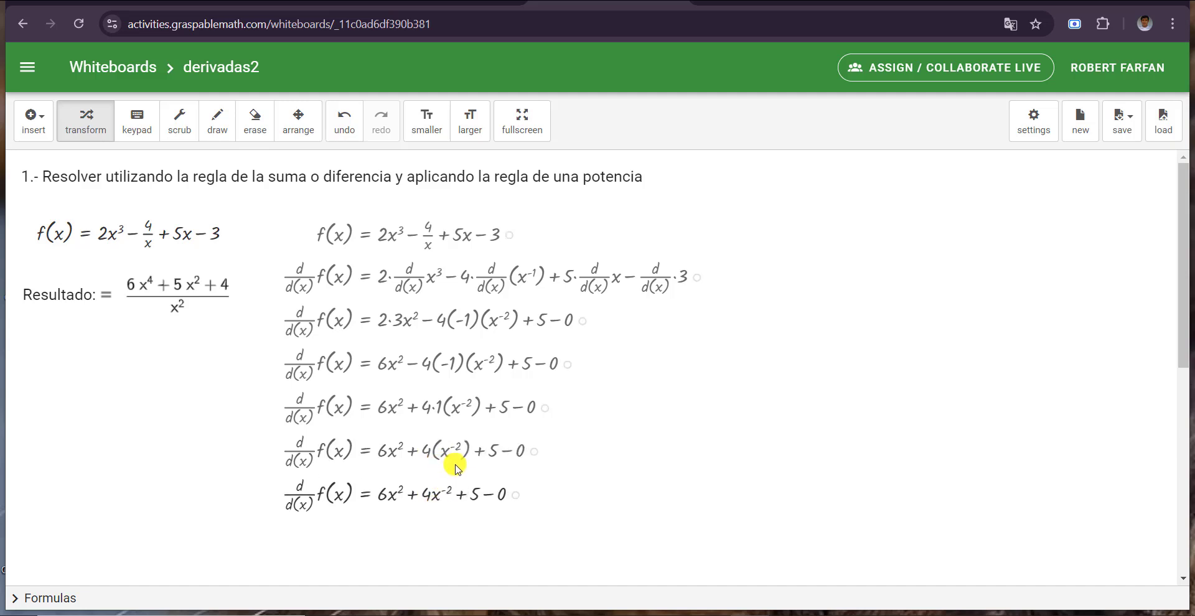
pyautogui.click(491, 494)
# Copy the last line beside the derivation, combine its terms into one fraction over x^2, and simplify the numerator's first term to 6x^4
pyautogui.moveTo(488, 537); pyautogui.dragTo(755, 245)
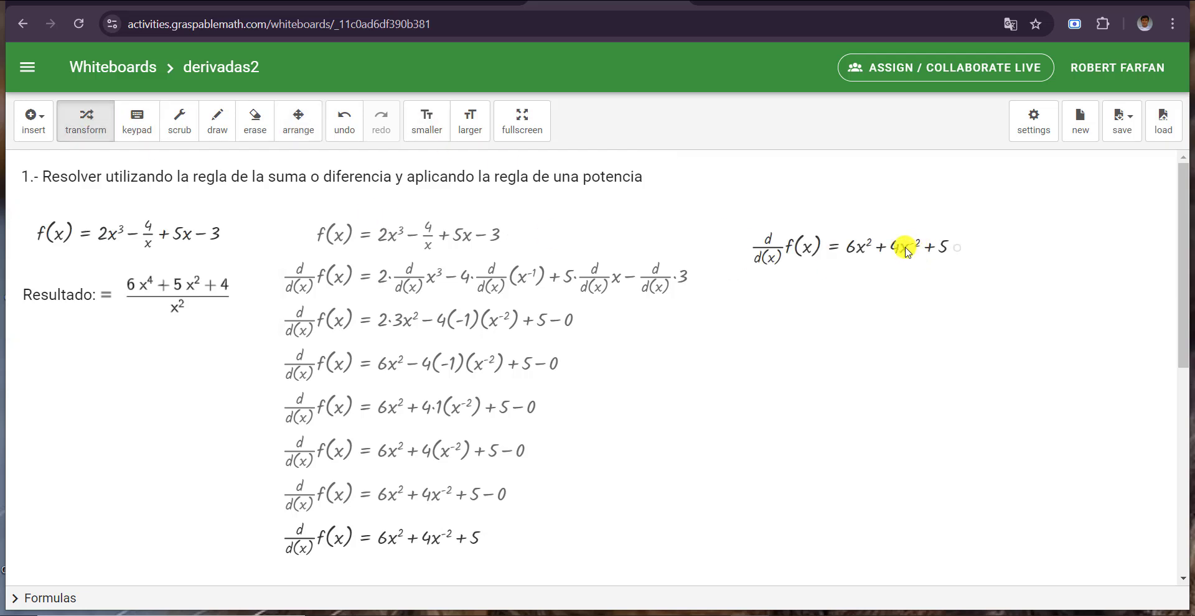
pyautogui.moveTo(906, 252); pyautogui.dragTo(952, 461)
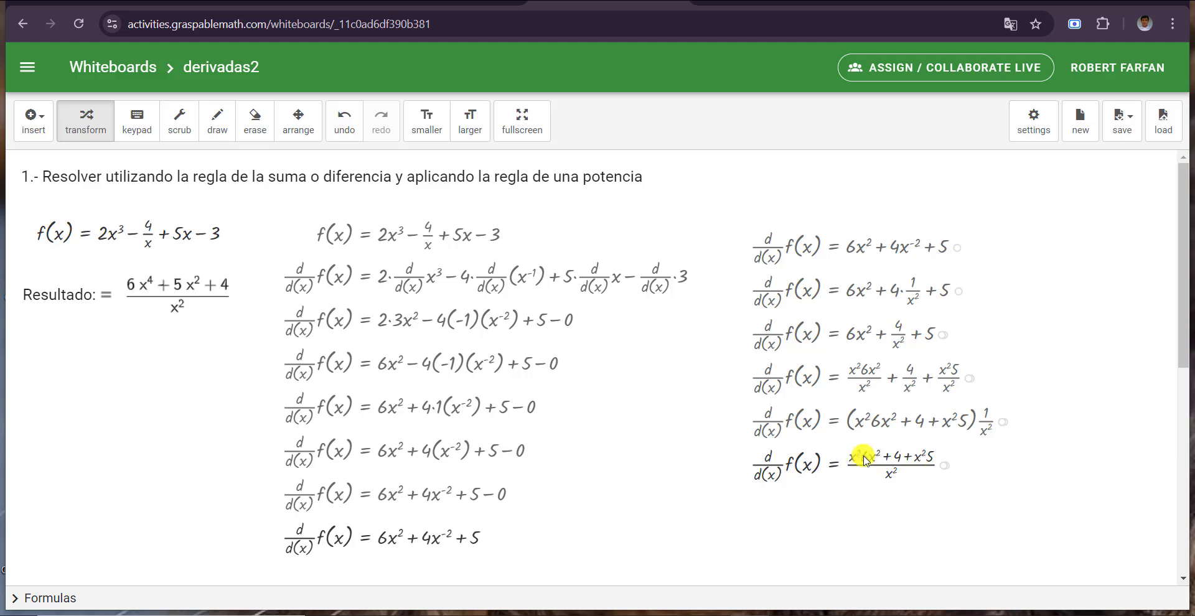
pyautogui.moveTo(864, 461); pyautogui.dragTo(872, 464)
pyautogui.click(872, 495)
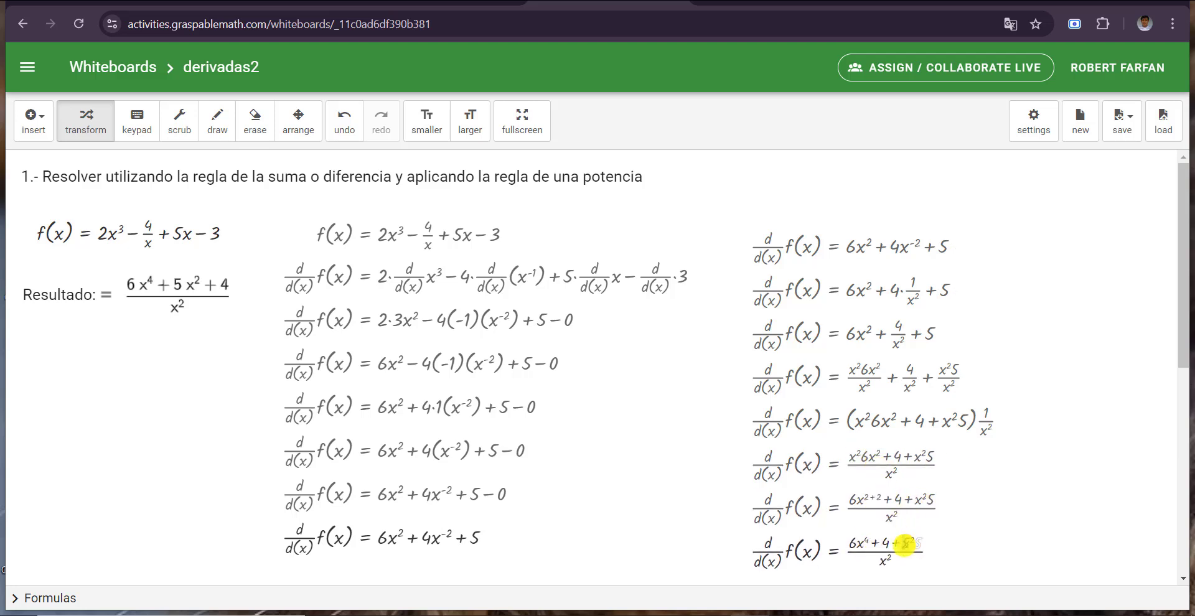
pyautogui.moveTo(903, 545)
pyautogui.mouseDown()
pyautogui.moveTo(915, 547)
pyautogui.moveTo(883, 546)
pyautogui.moveTo(898, 554)
pyautogui.mouseUp()
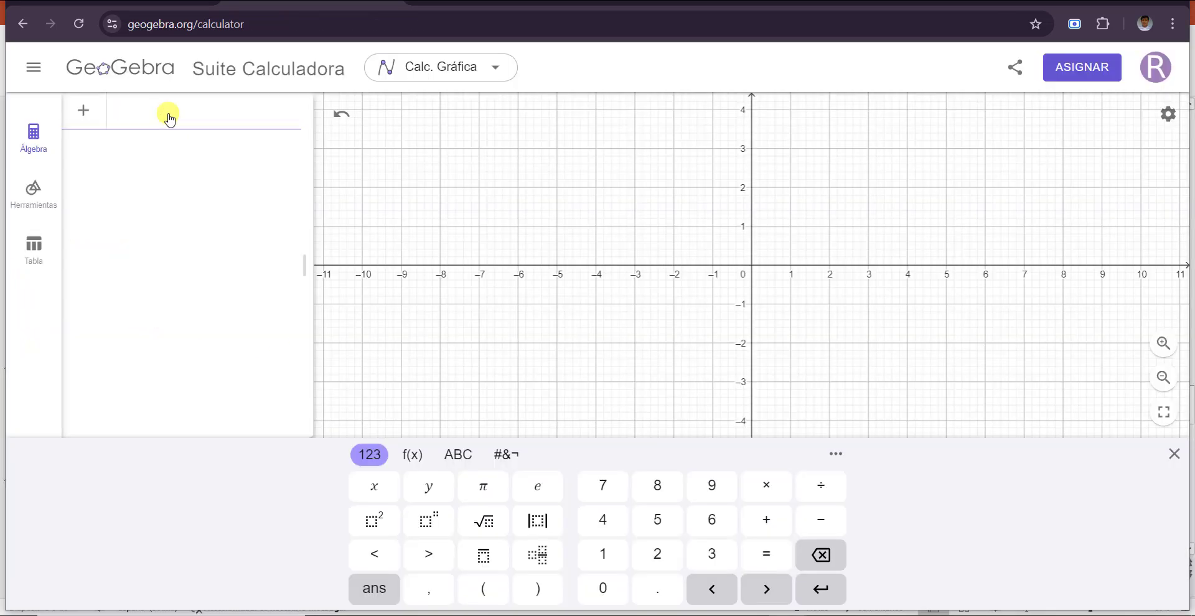
# In GeoGebra, enter the function 2x^3(x^2+1) and compute its derivative with Derivada(f)
pyautogui.write('2x^3(x^2+1)')
pyautogui.press('Return')
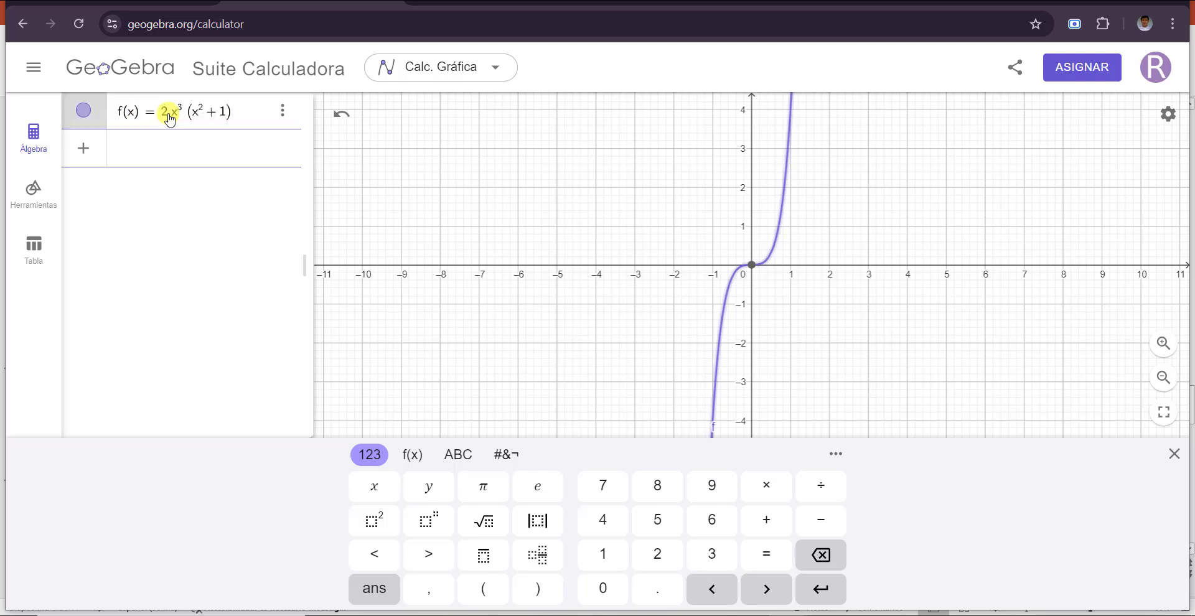
pyautogui.click(178, 148)
pyautogui.write('deriva')
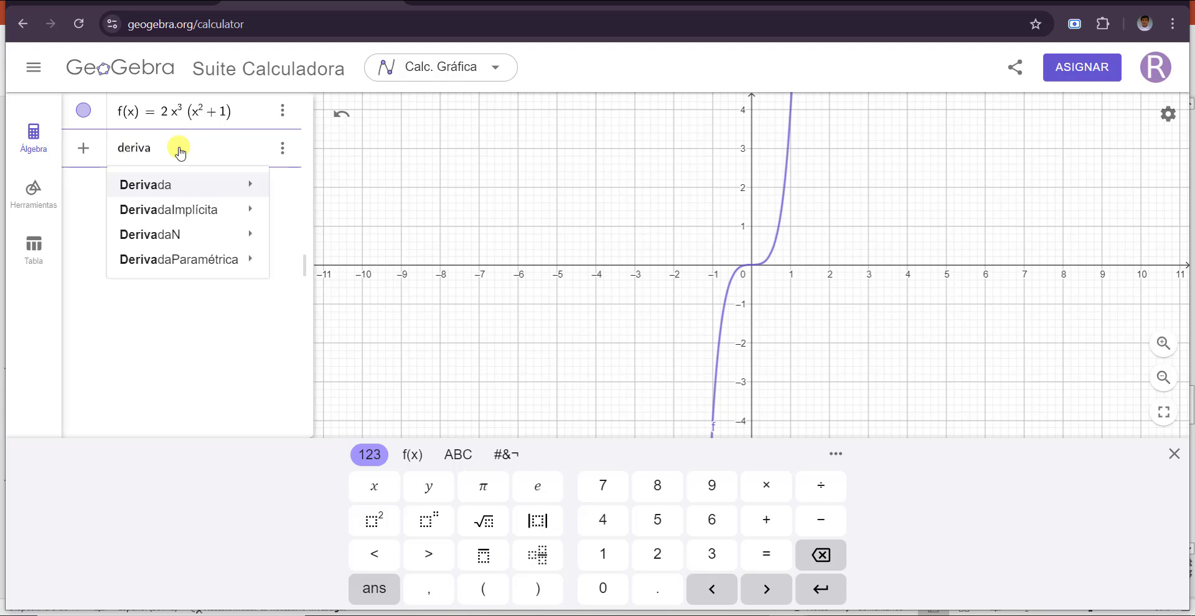
pyautogui.moveTo(267, 182)
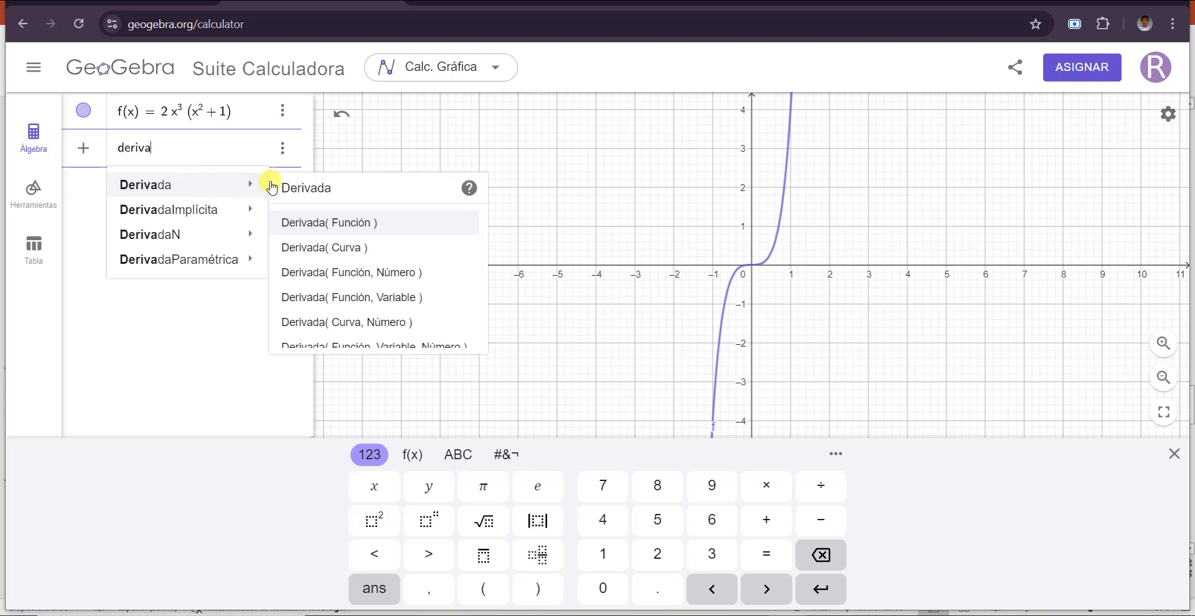
pyautogui.click(325, 223)
pyautogui.write('f')
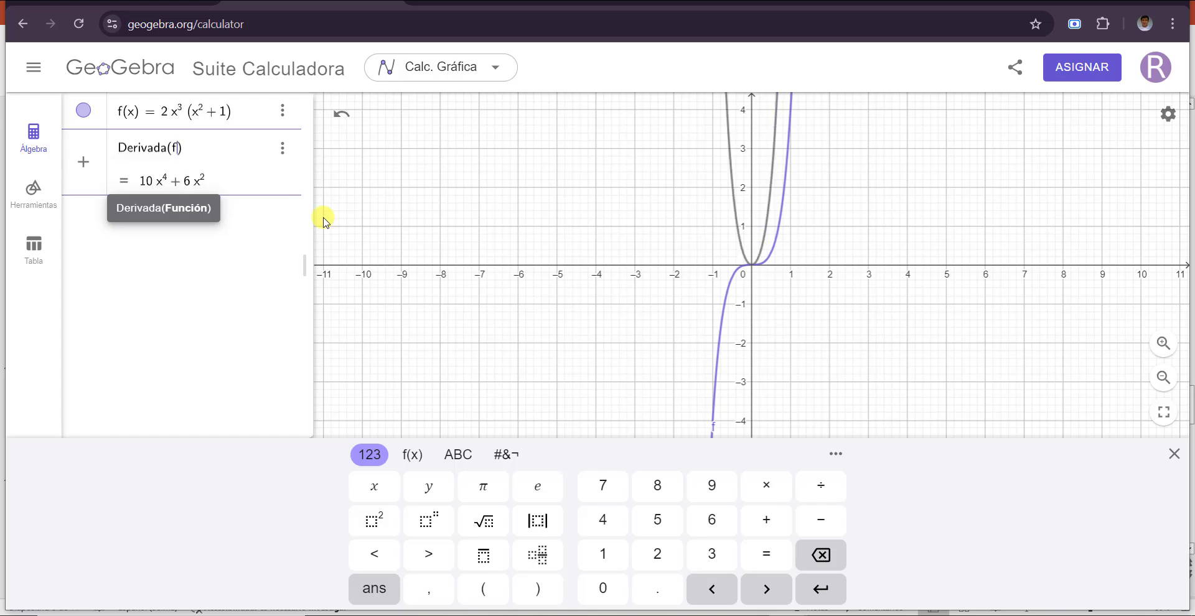
pyautogui.press('Return')
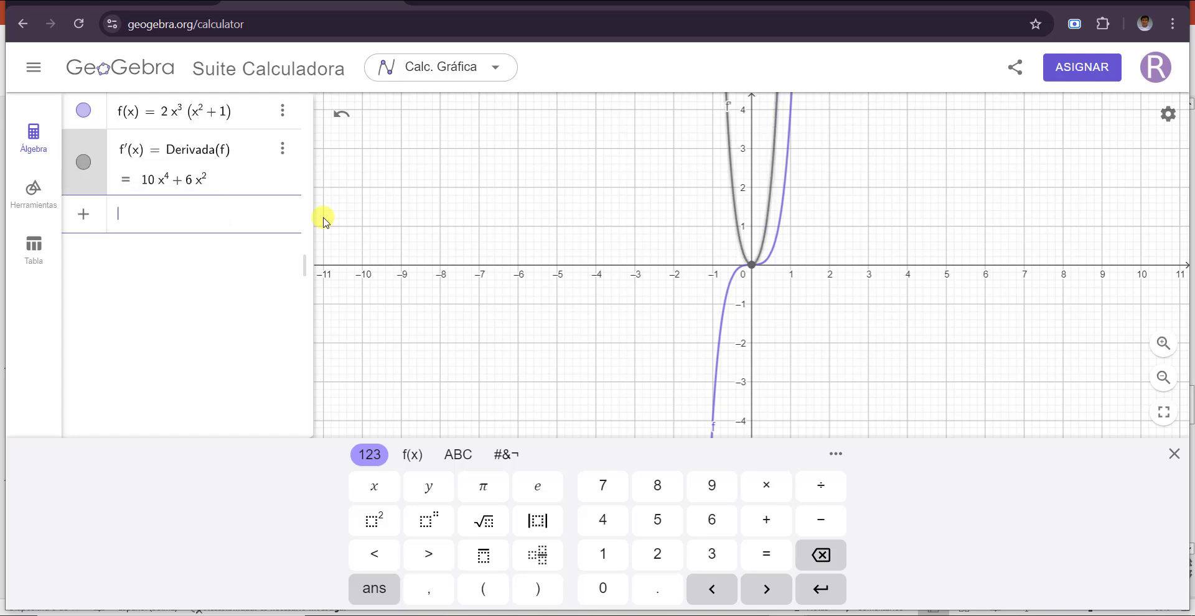
# Capture a snip of the derivative expression under Derivada(f) with the Snipping Tool
pyautogui.click(685, 615)
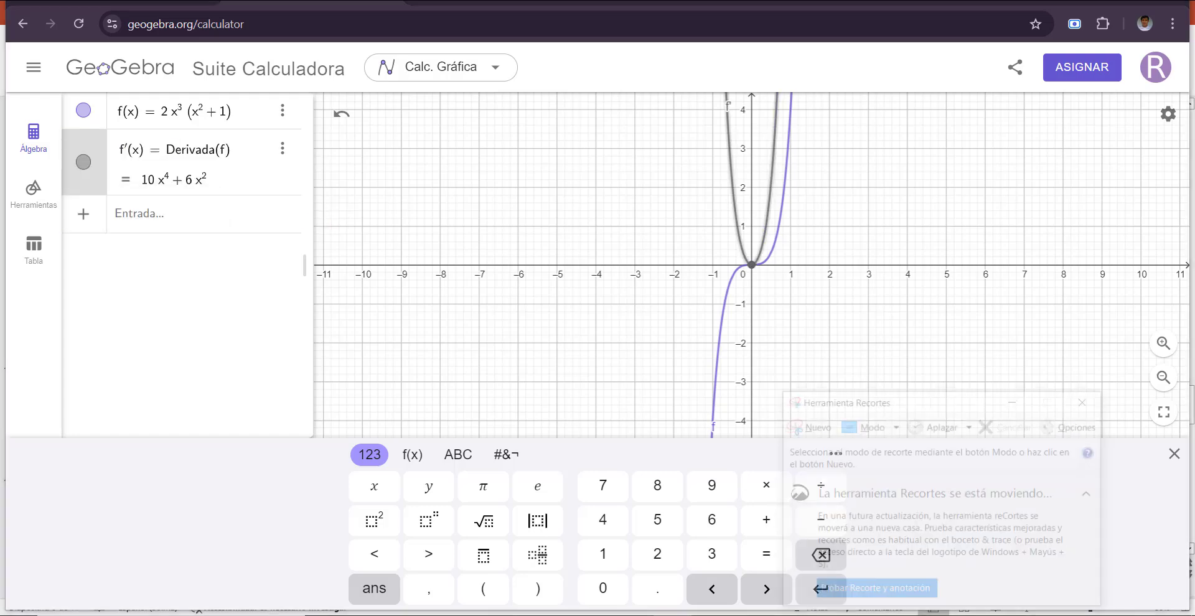
pyautogui.click(807, 427)
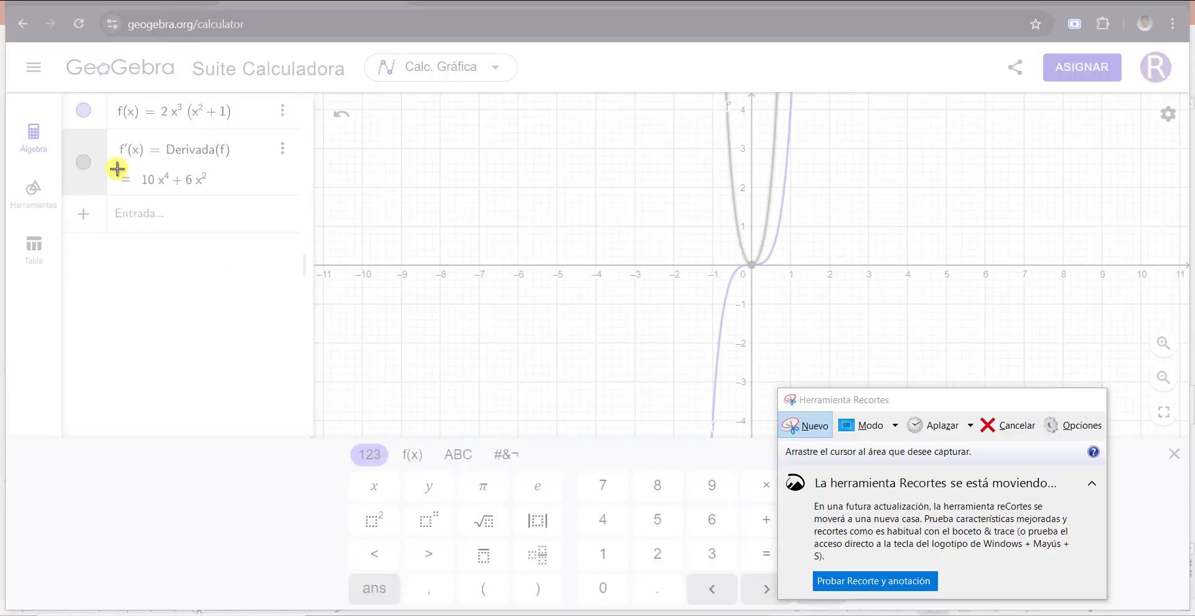
pyautogui.moveTo(117, 169); pyautogui.dragTo(210, 195)
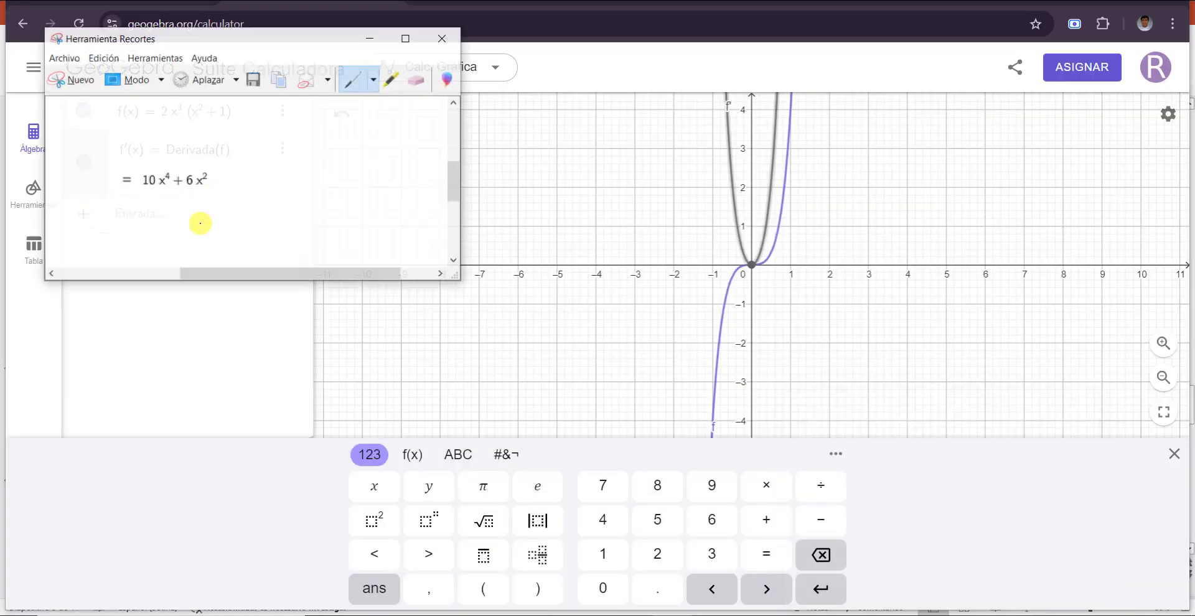
# Back on the exercise 2 whiteboard, insert a text reading "Resultado:" followed by the pasted snip
pyautogui.click(434, 2)
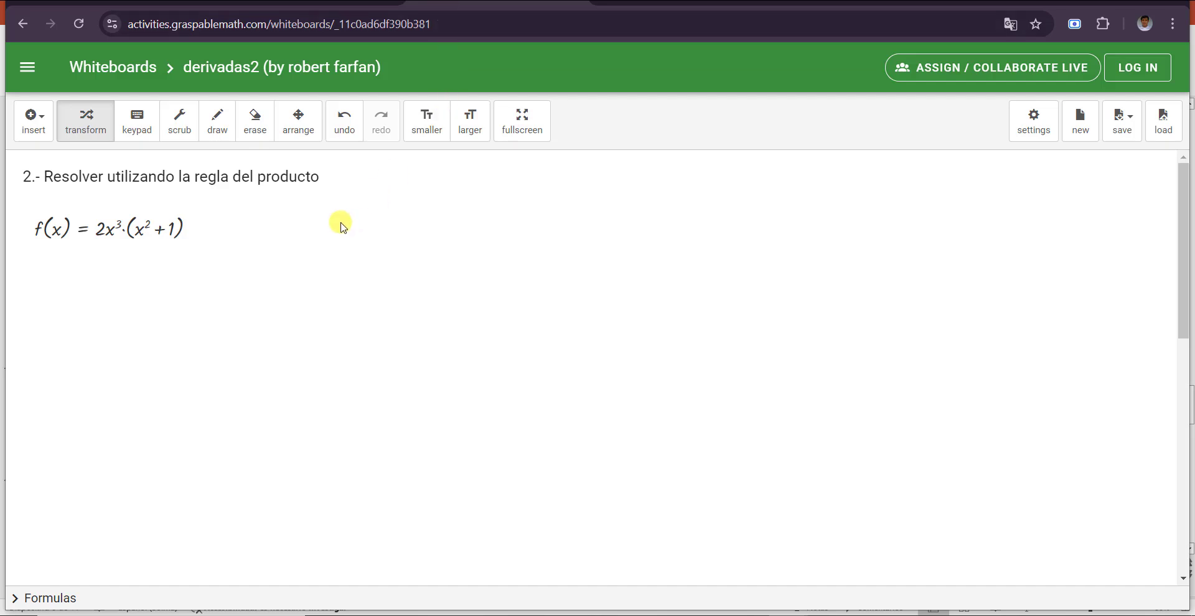
pyautogui.click(32, 115)
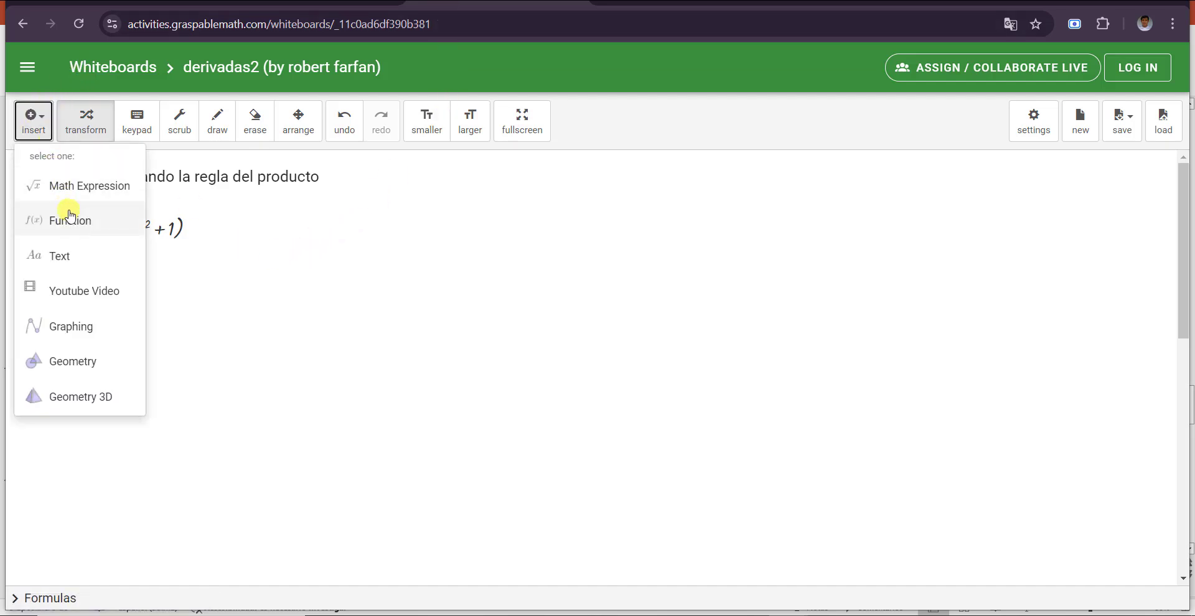
pyautogui.click(73, 253)
pyautogui.write('R')
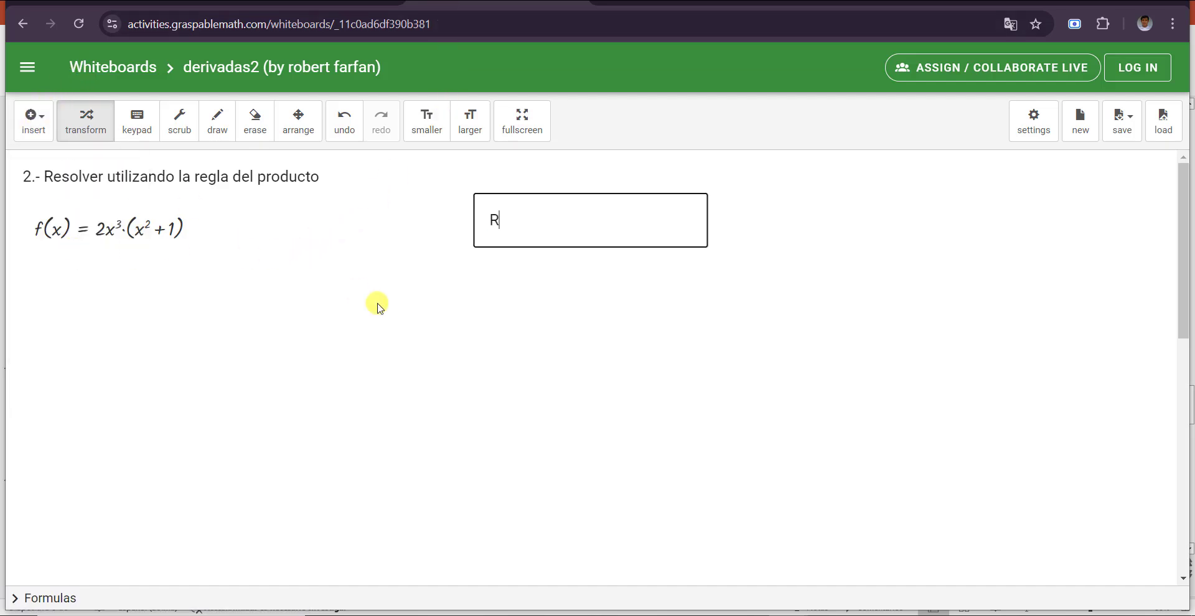
pyautogui.write('esultado:')
pyautogui.hotkey('ctrl', 'v')
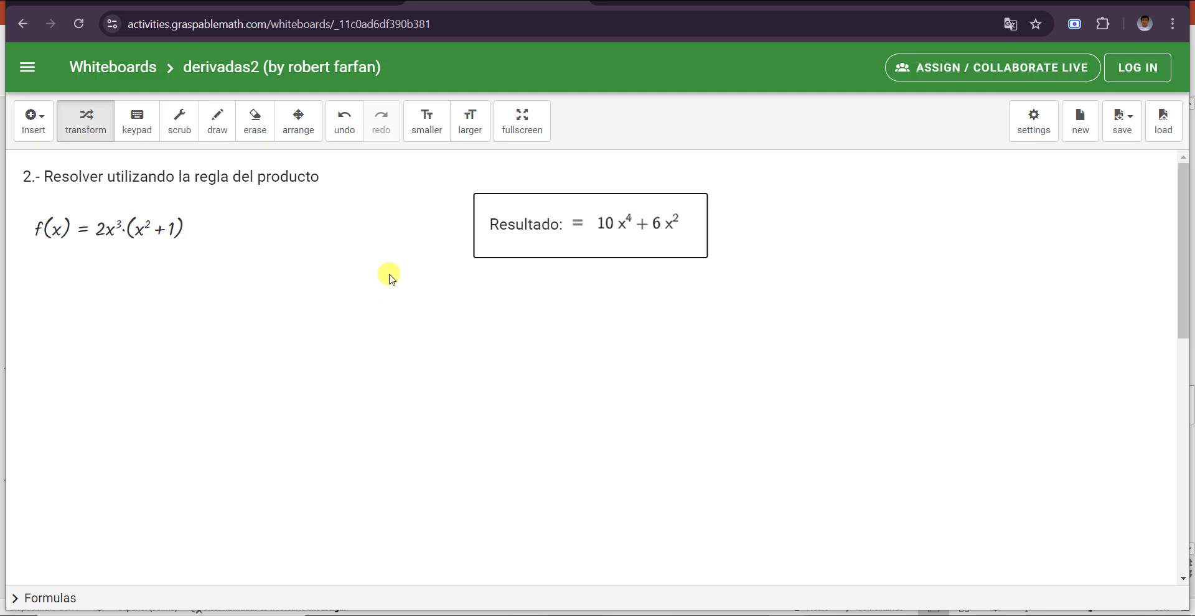
# Move the "Resultado:" text directly below the function f(x) = 2x^3·(x^2+1)
pyautogui.click(298, 121)
pyautogui.moveTo(556, 224); pyautogui.dragTo(97, 285)
pyautogui.click(91, 120)
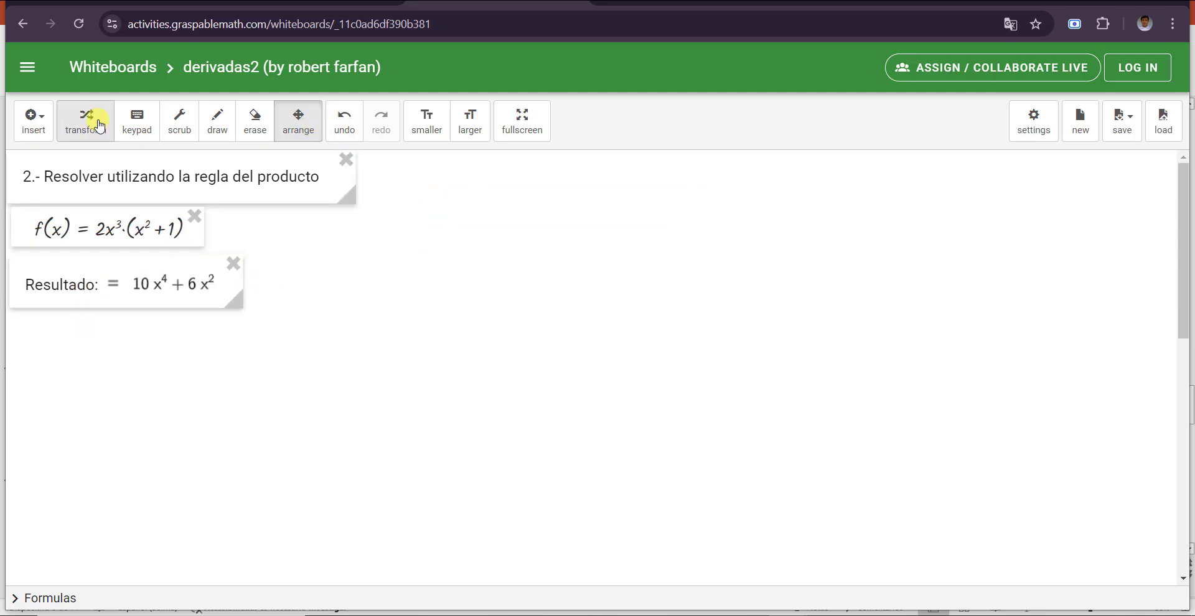
# Copy the function f(x) = 2x^3·(x^2+1) and place the copy beside the exercise heading
pyautogui.moveTo(192, 230); pyautogui.dragTo(434, 189)
pyautogui.click(298, 121)
pyautogui.moveTo(346, 186); pyautogui.dragTo(454, 187)
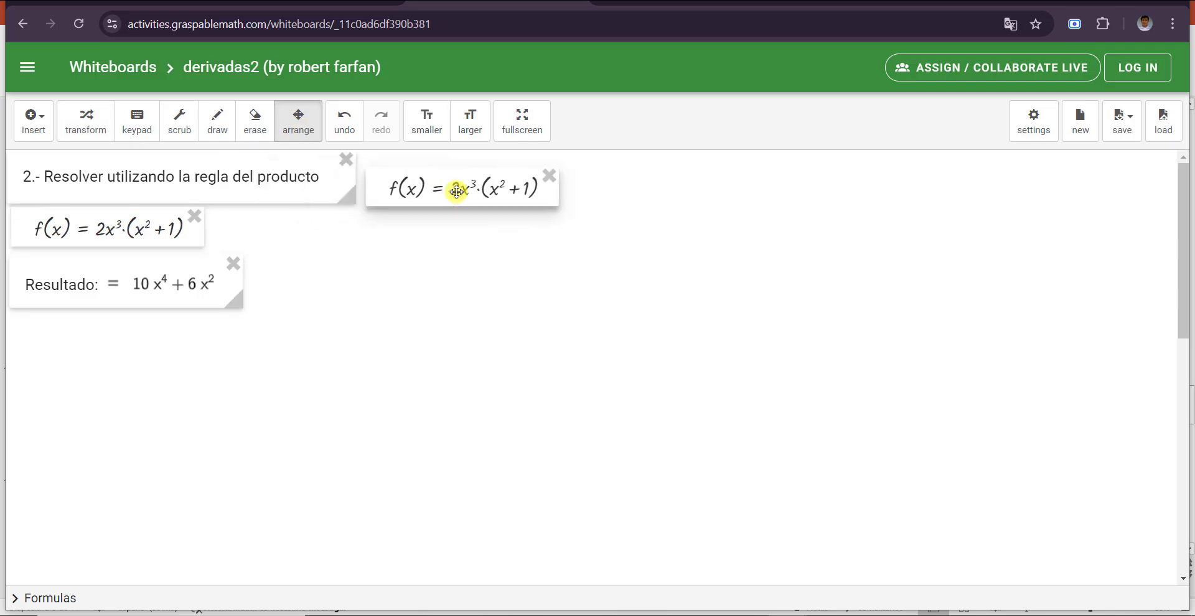
# Transform the copied line f(x) = 2x^3·(x^2+1), inserting the operator d/d[x] before f[x]
pyautogui.click(100, 122)
pyautogui.click(547, 187)
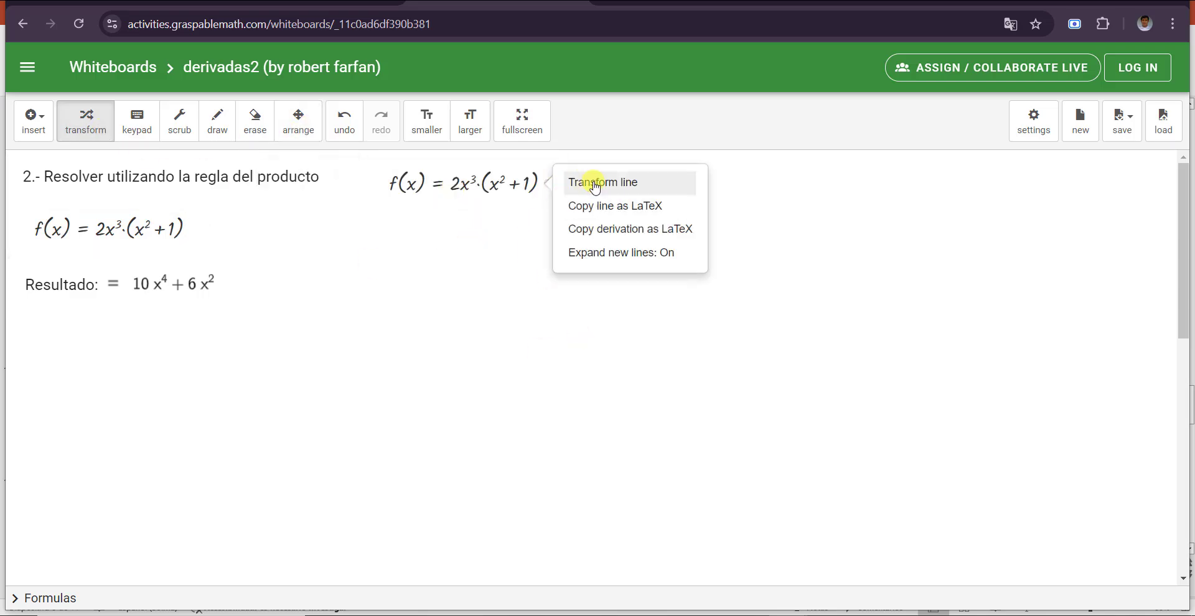
pyautogui.click(592, 181)
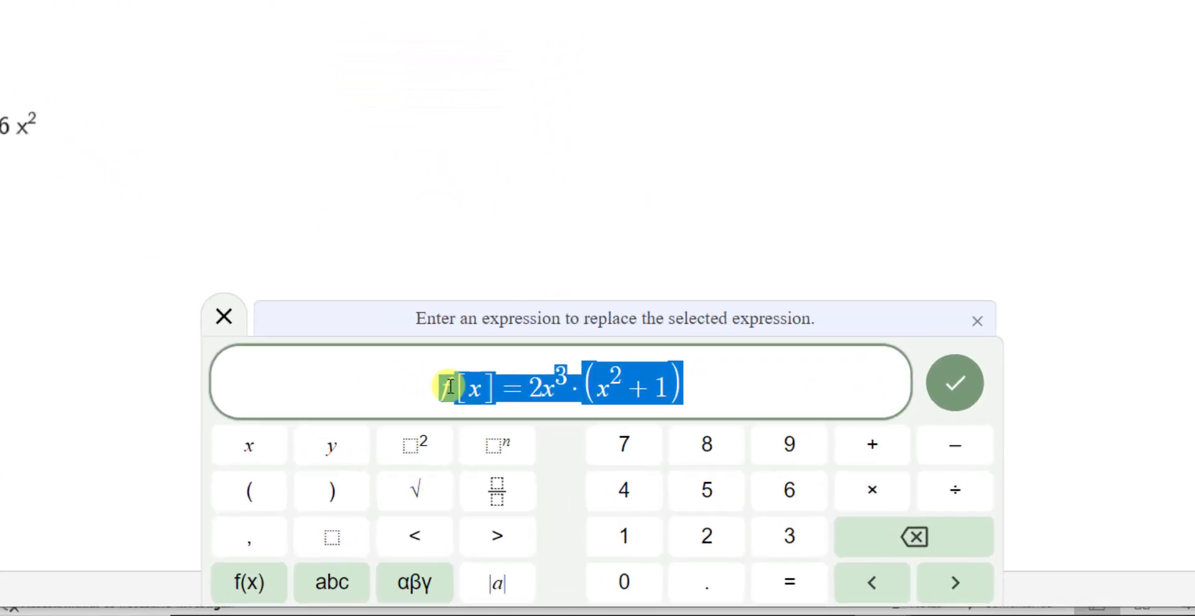
pyautogui.click(490, 459)
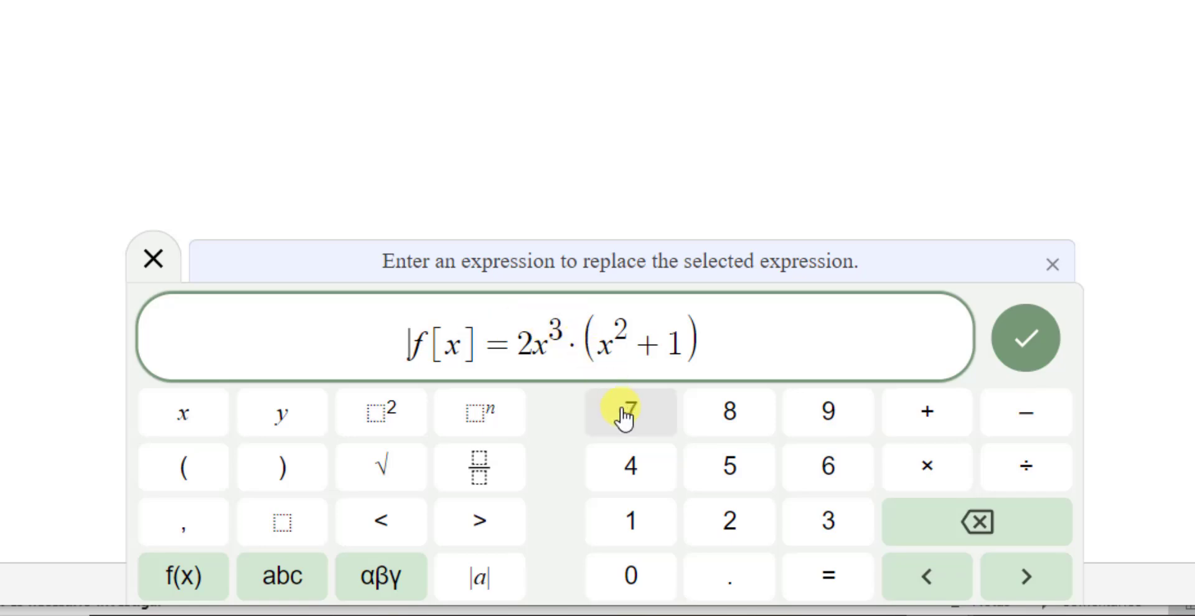
pyautogui.click(484, 468)
pyautogui.write('d/□')
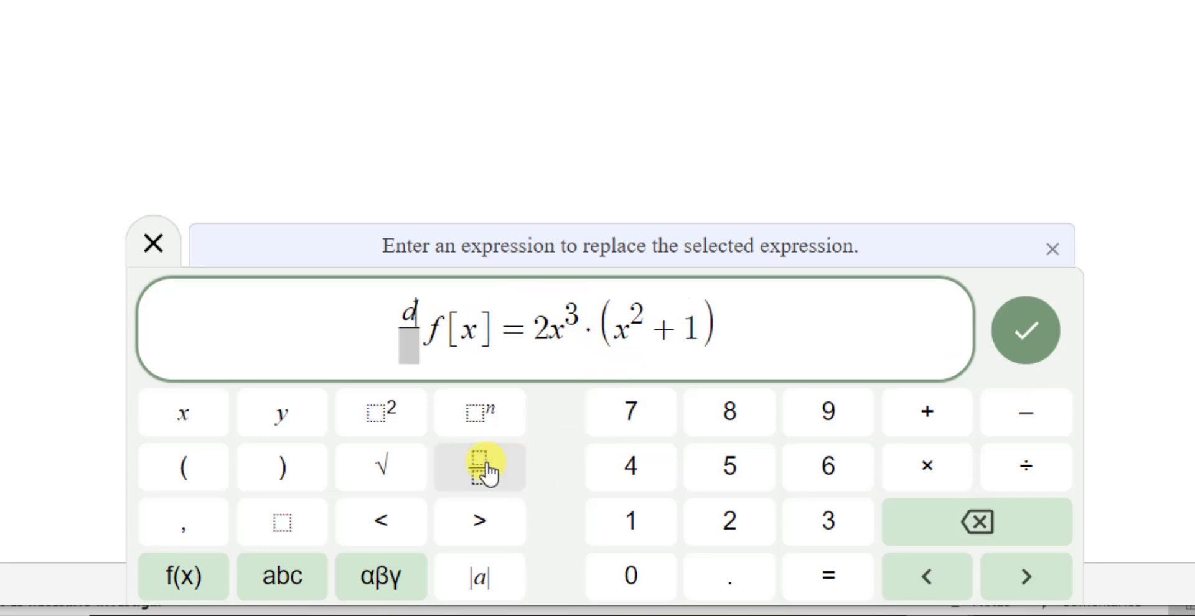
pyautogui.press('Tab')
pyautogui.write('d[x')
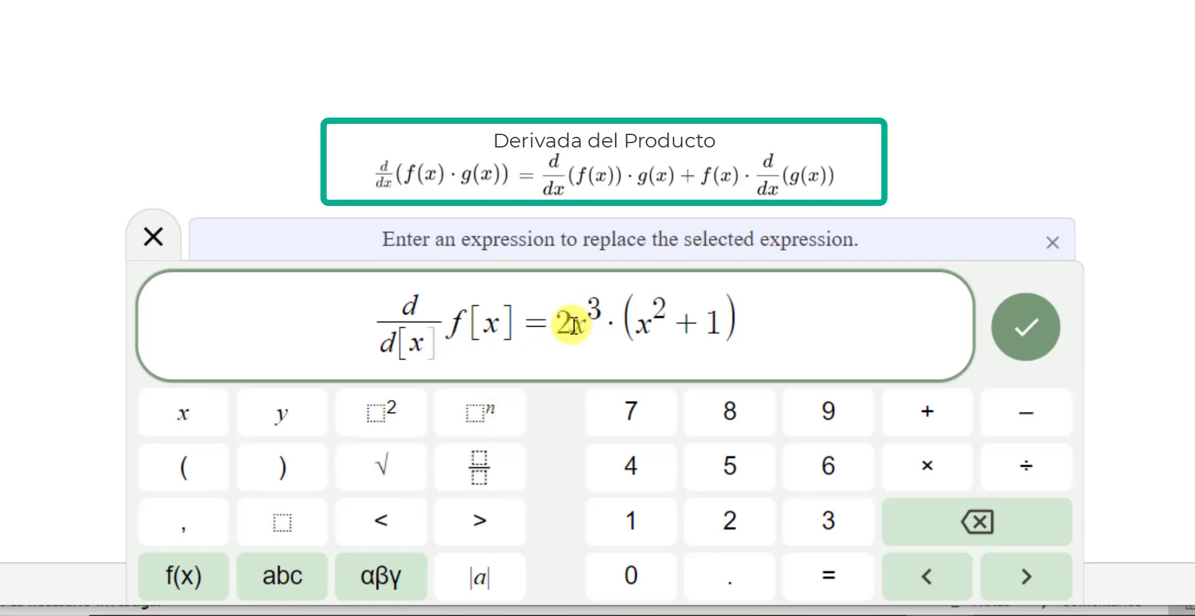
# Insert the operator d/d[x] before 2x^3 on the right-hand side of the equation
pyautogui.click(566, 323)
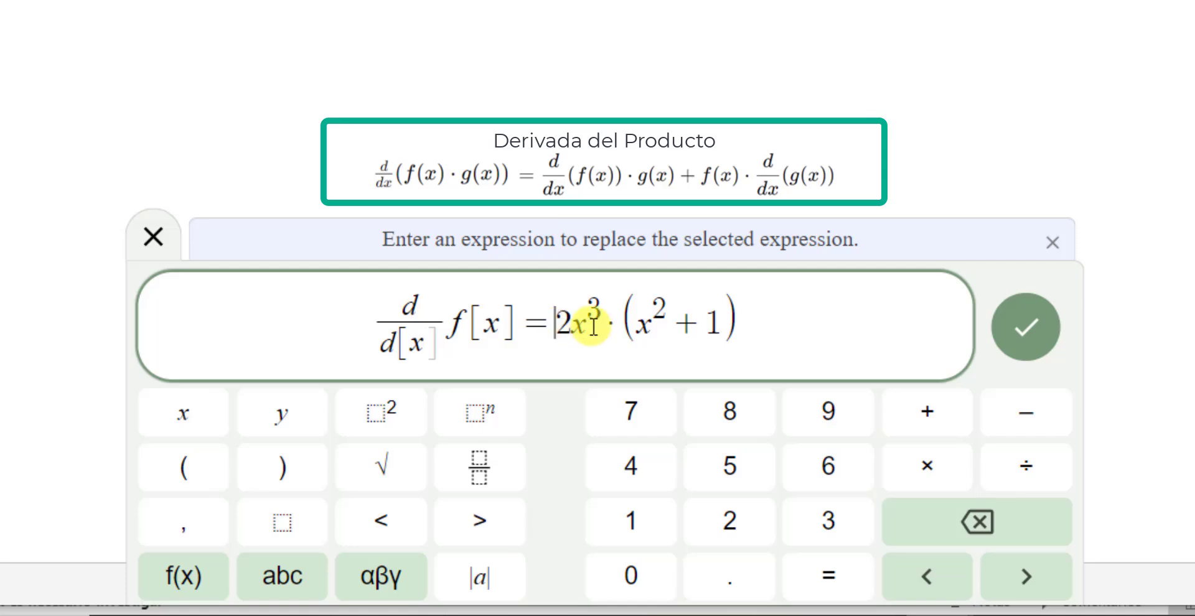
pyautogui.click(481, 478)
pyautogui.write('d/')
pyautogui.press('Down')
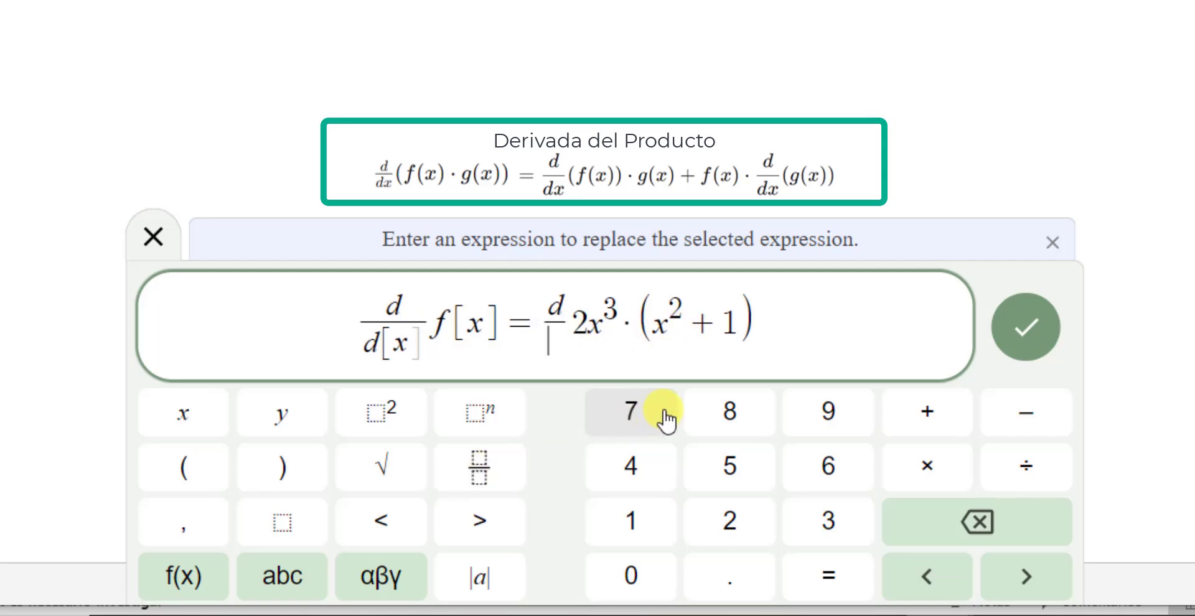
pyautogui.write('d[x')
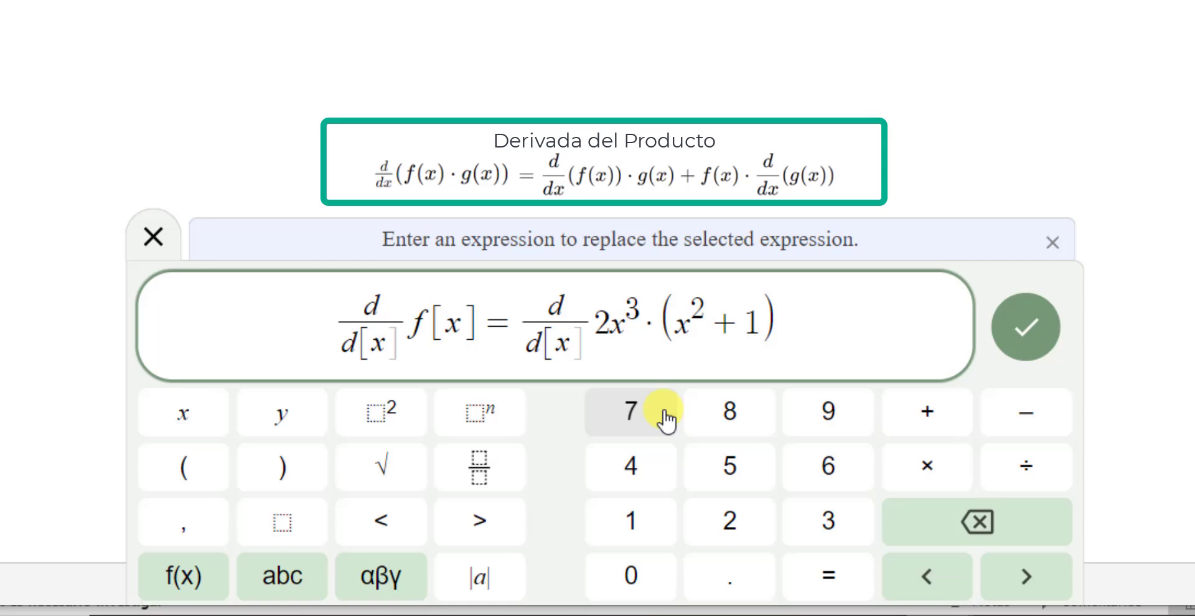
# Append + 2x^3 · after the factor (x^2 + 1) to begin the second product-rule term
pyautogui.click(795, 315)
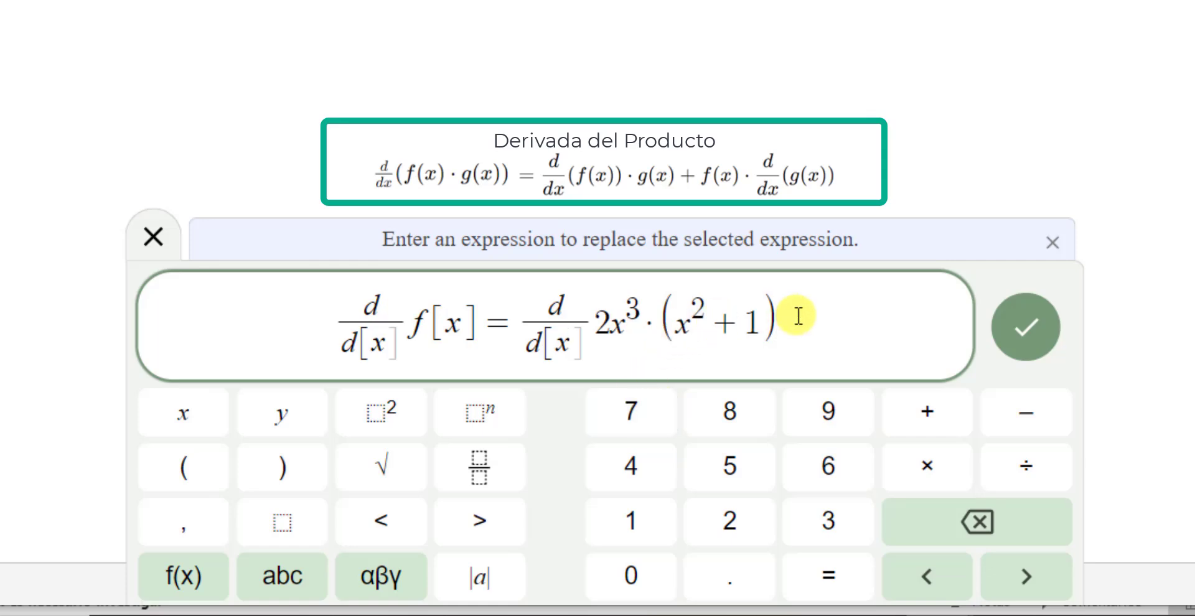
pyautogui.write('+ ')
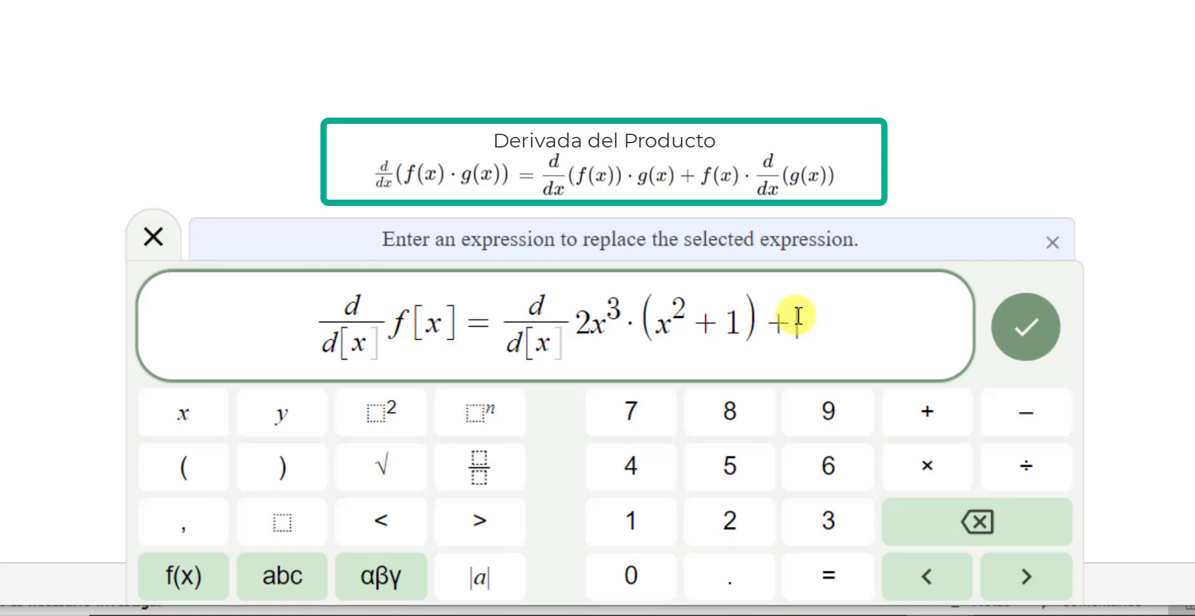
pyautogui.write('2x')
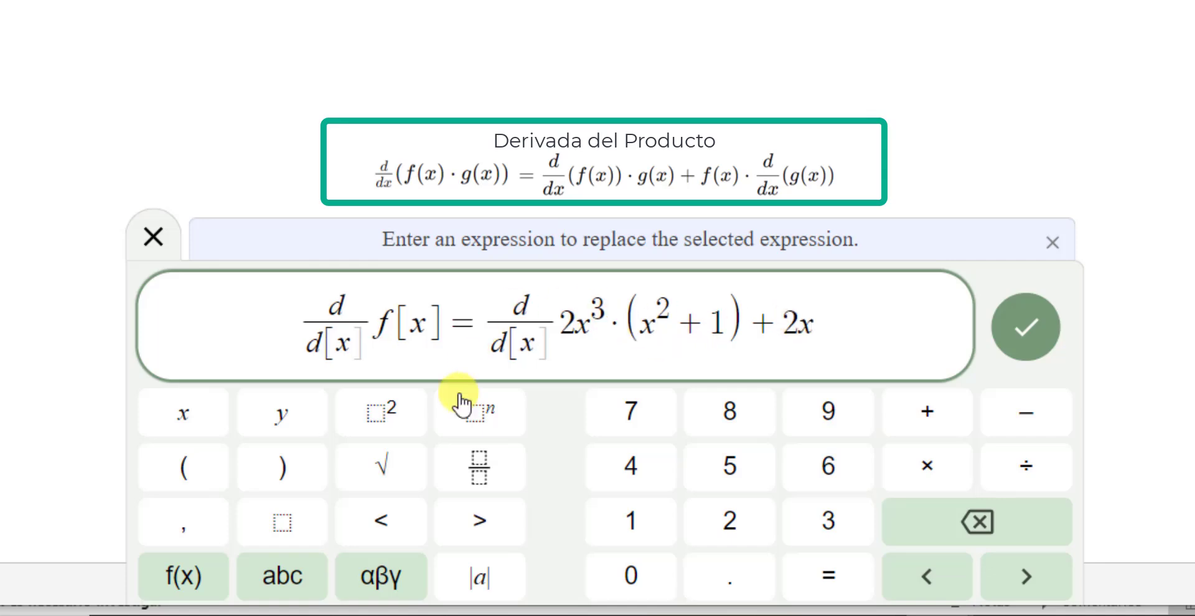
pyautogui.click(480, 430)
pyautogui.write('3')
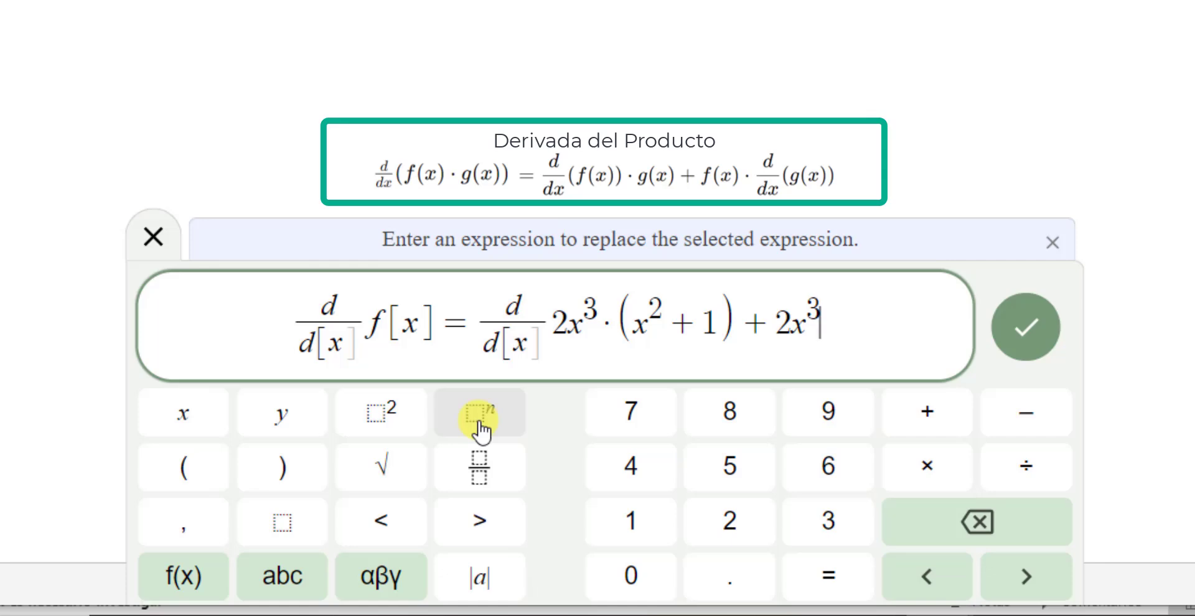
pyautogui.write('*')
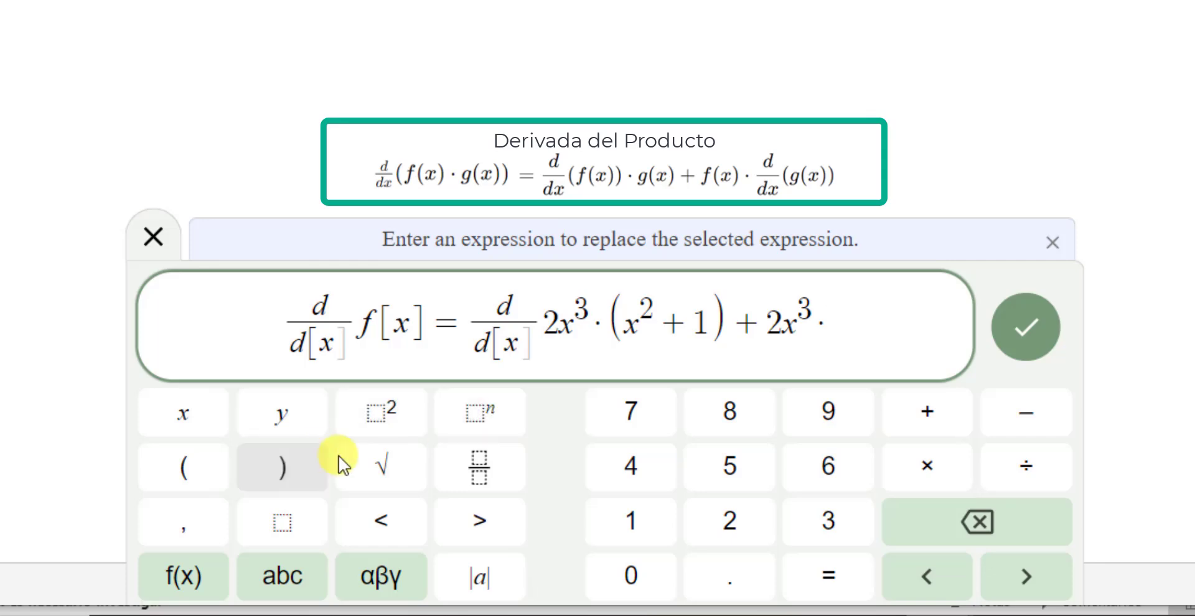
# Add the operator d/d[x] after the multiplication dot of the second term
pyautogui.click(485, 467)
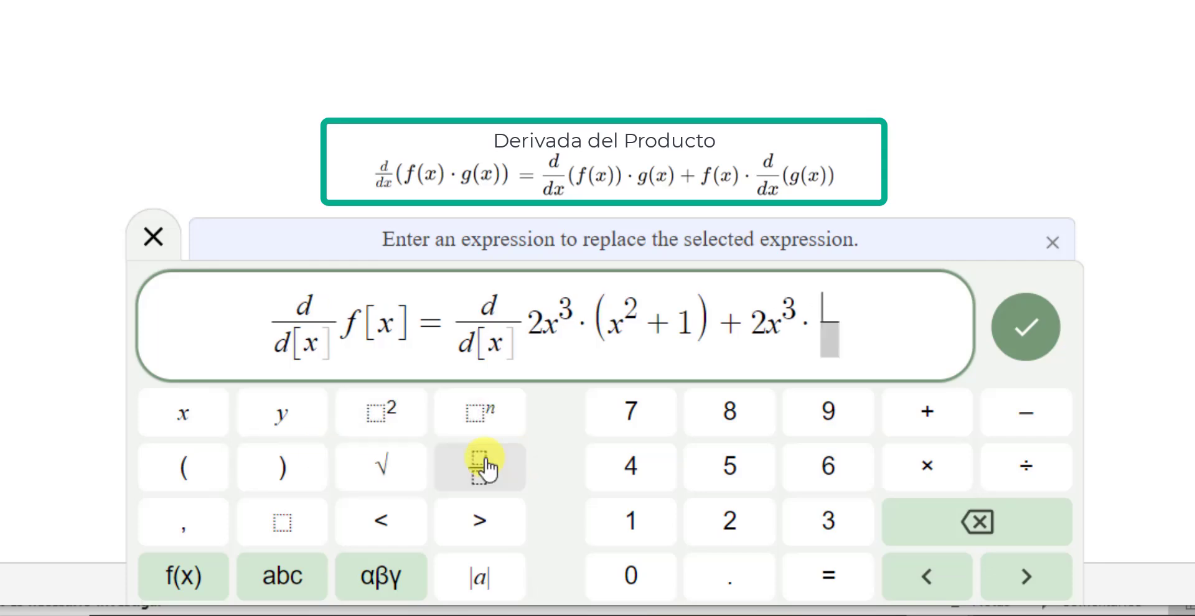
pyautogui.write('d/')
pyautogui.press('Down')
pyautogui.write('d[')
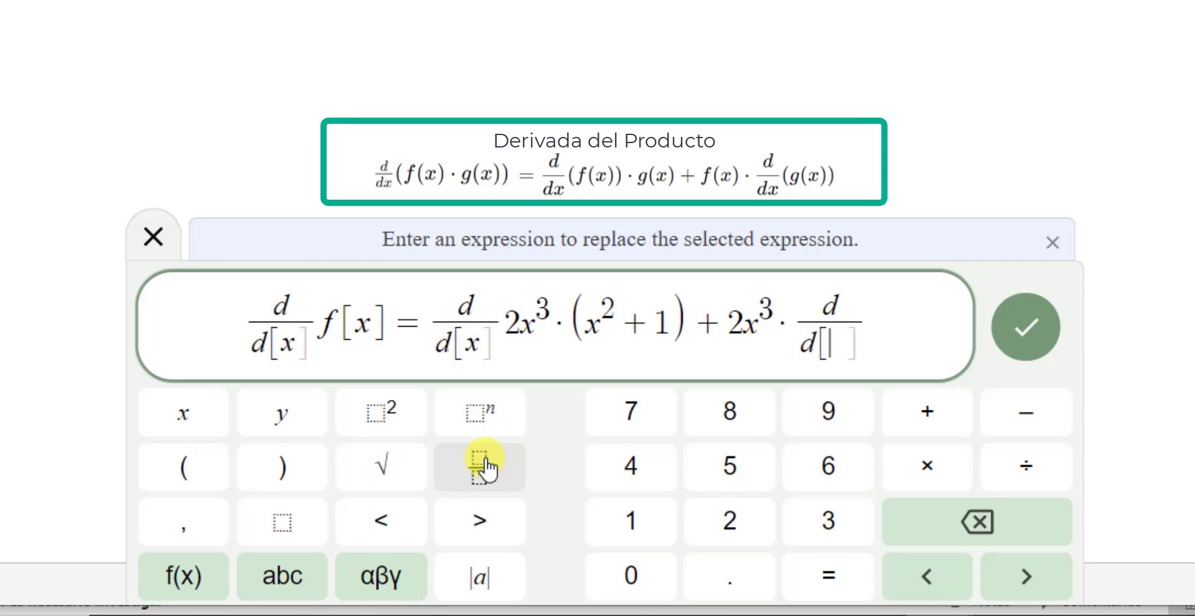
pyautogui.write('x')
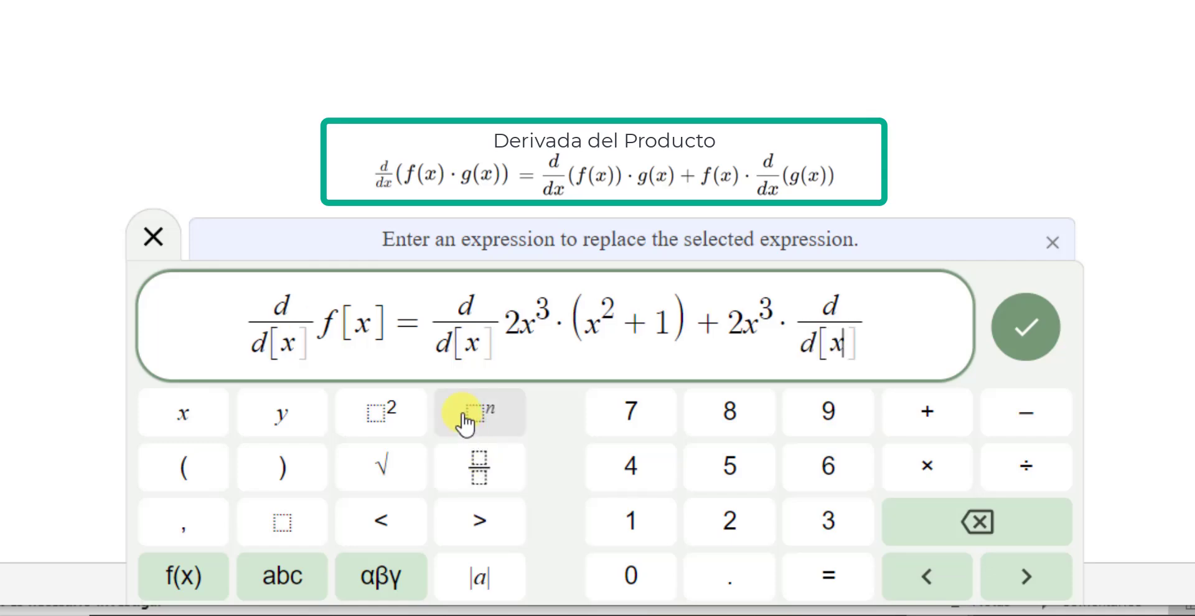
# Enter (x^2+1) after the last d/d[x] operator and apply the expression as a new derivation line
pyautogui.press('Right')
pyautogui.press('Right')
pyautogui.write('(')
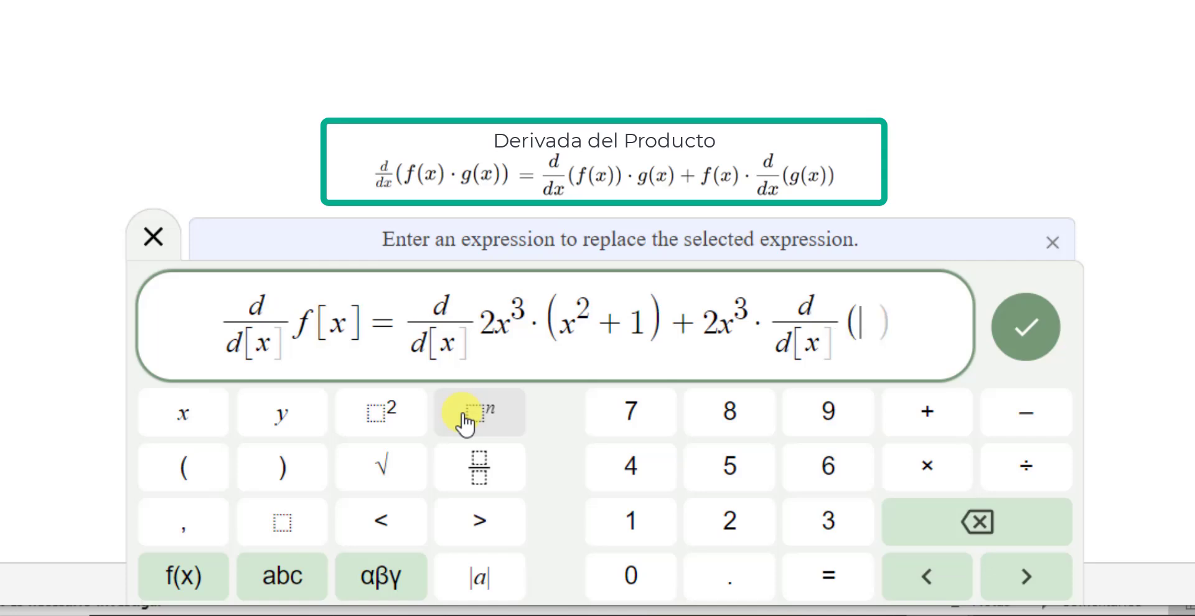
pyautogui.write('x')
pyautogui.click(391, 418)
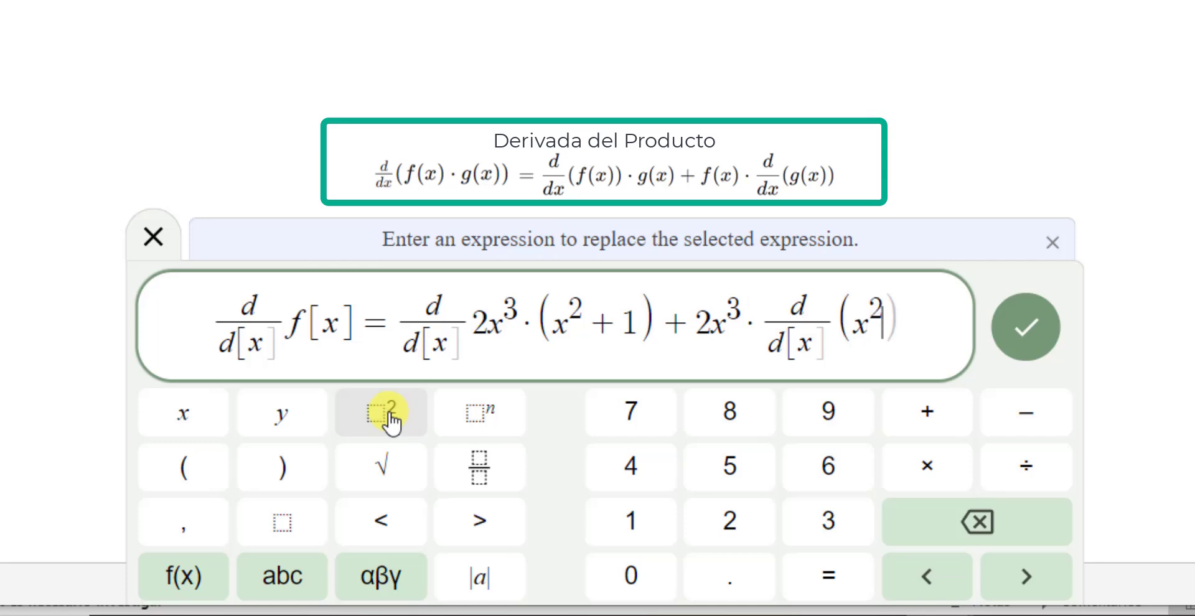
pyautogui.write('+1')
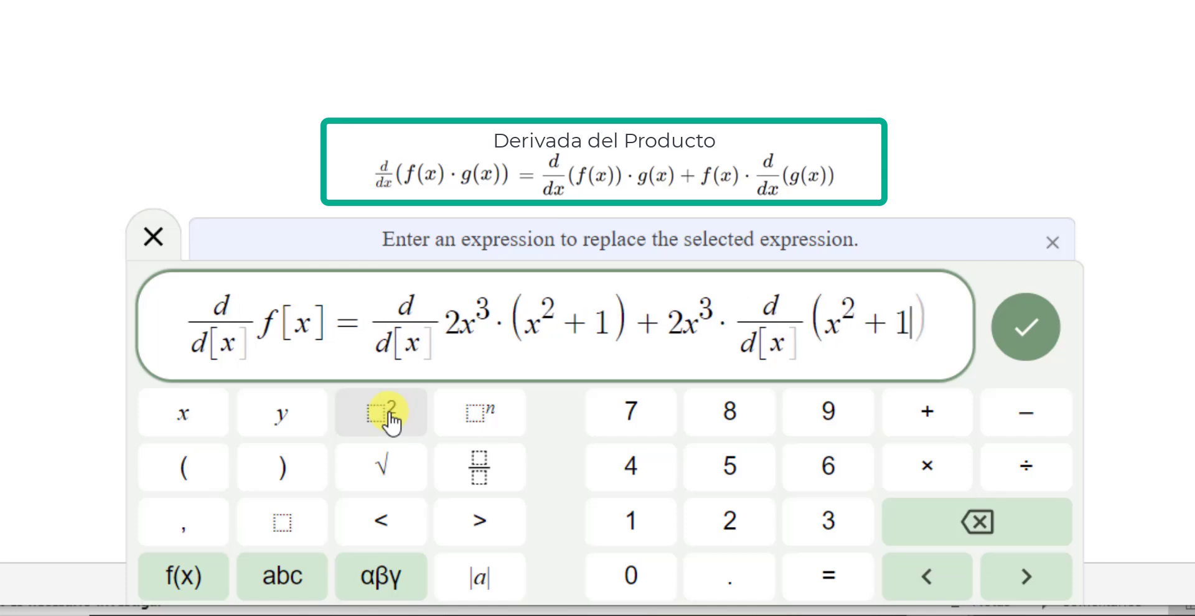
pyautogui.click(1005, 345)
pyautogui.click(1004, 345)
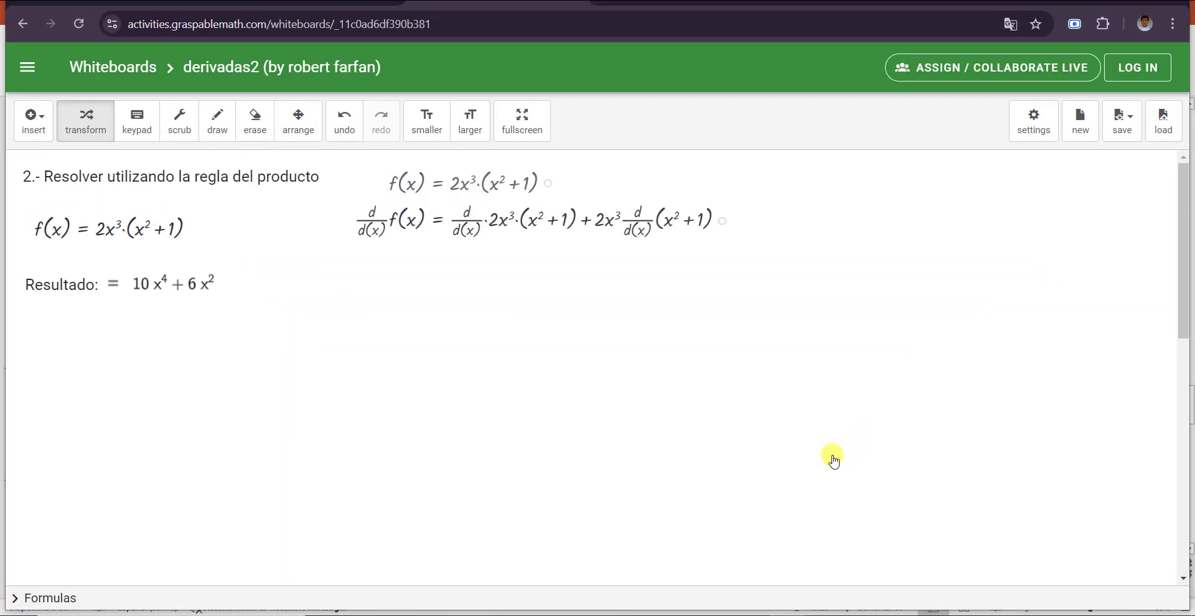
# Transform the new derivative line, taking the constant 2 out of the first term so it reads 2 · d/d[x] · x^3
pyautogui.click(722, 224)
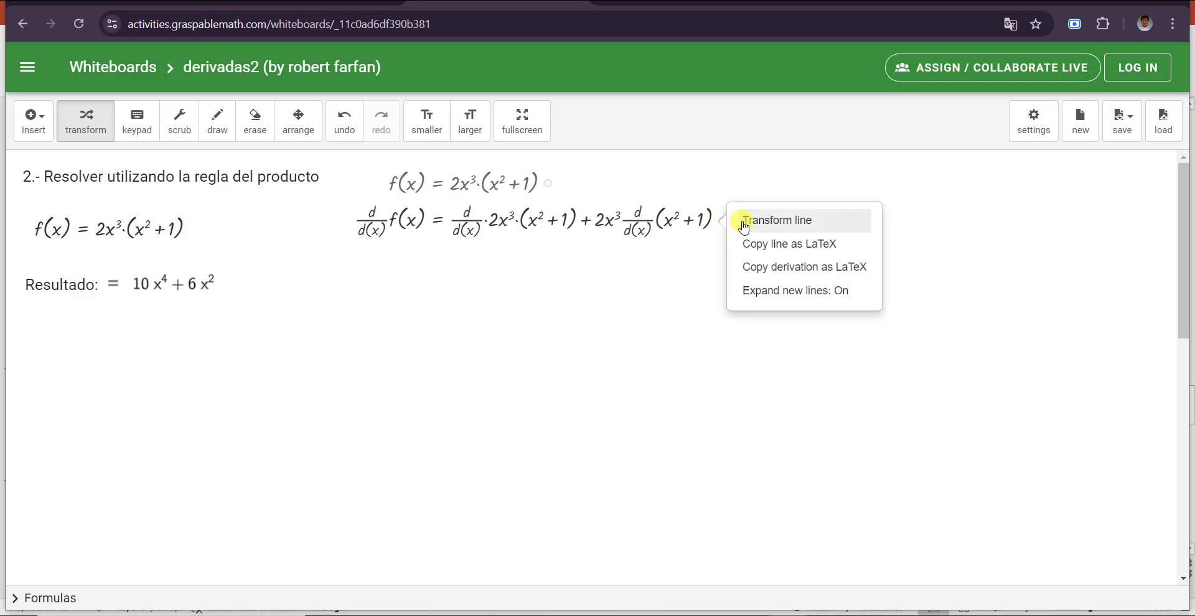
pyautogui.click(777, 220)
pyautogui.click(436, 446)
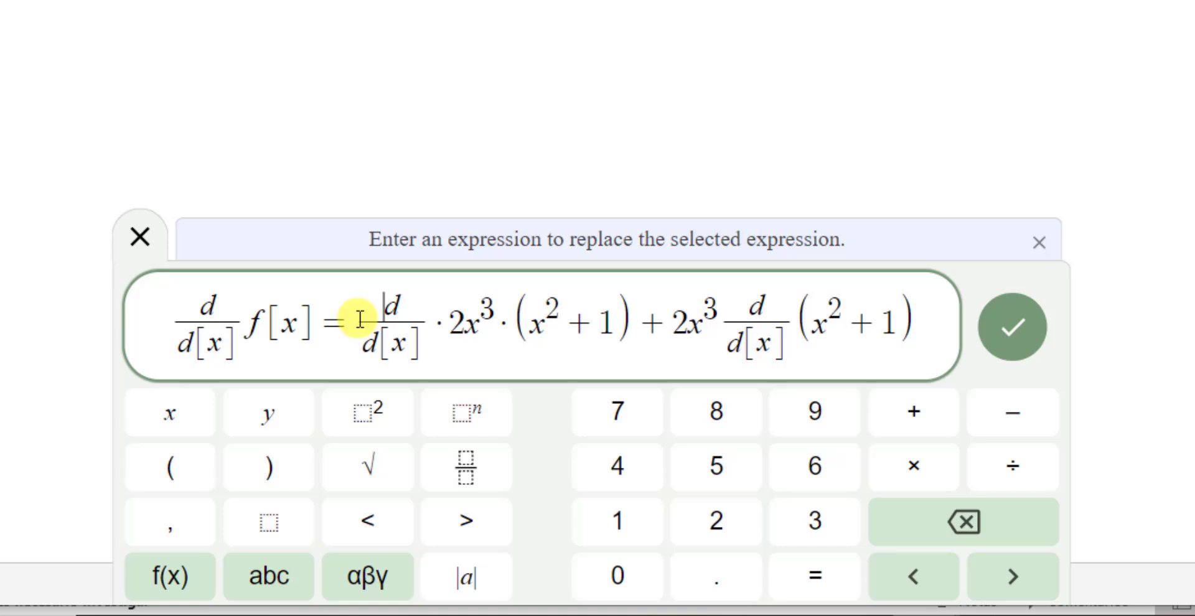
pyautogui.doubleClick(457, 323)
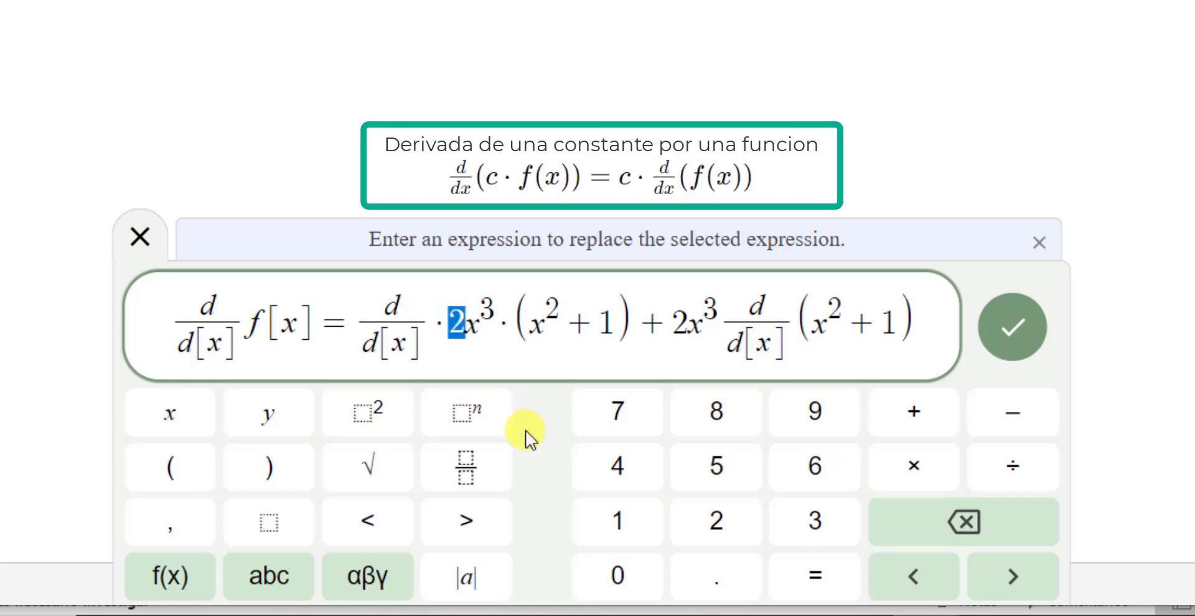
pyautogui.press('BackSpace')
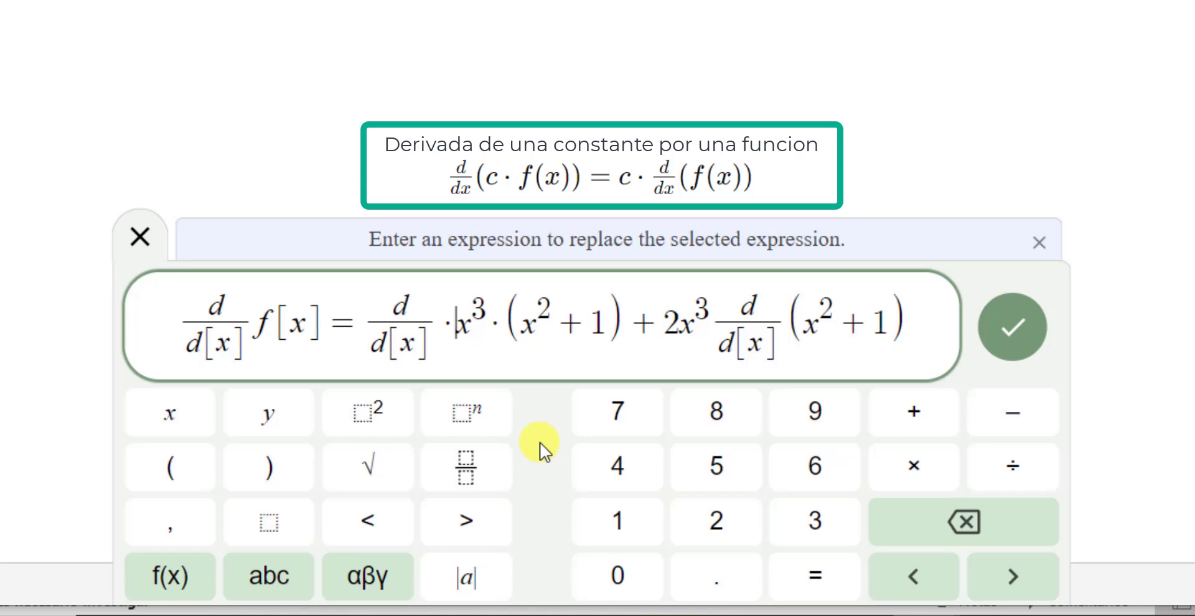
pyautogui.press('Left')
pyautogui.press('Left')
pyautogui.press('Left')
pyautogui.press('Left')
pyautogui.press('Left')
pyautogui.press('Left')
pyautogui.press('Left')
pyautogui.press('Left')
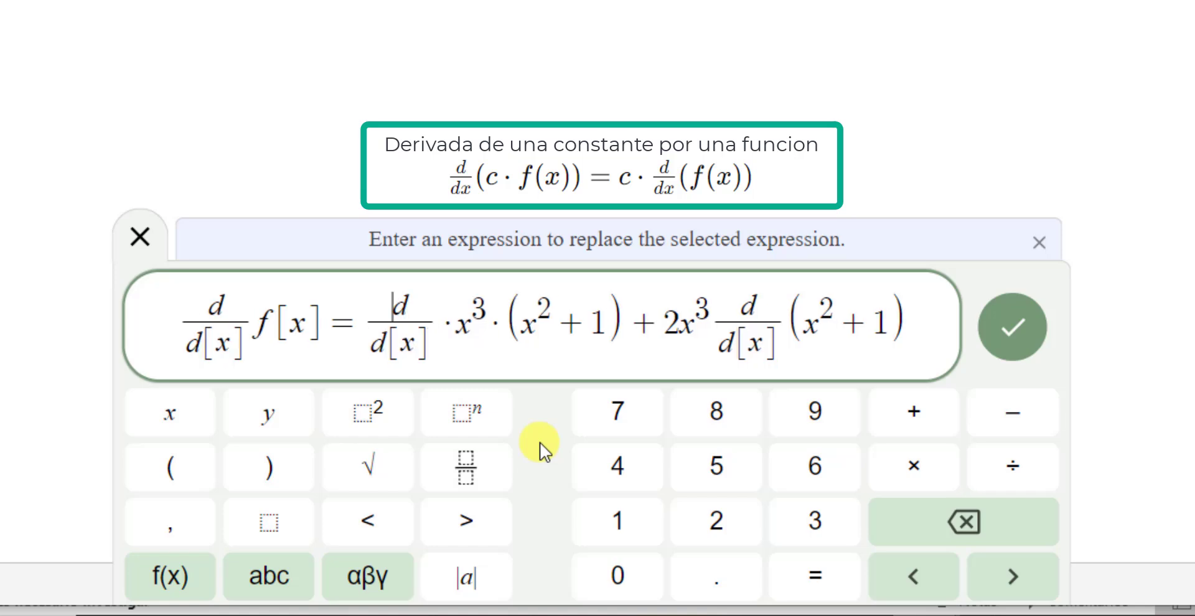
pyautogui.write('2')
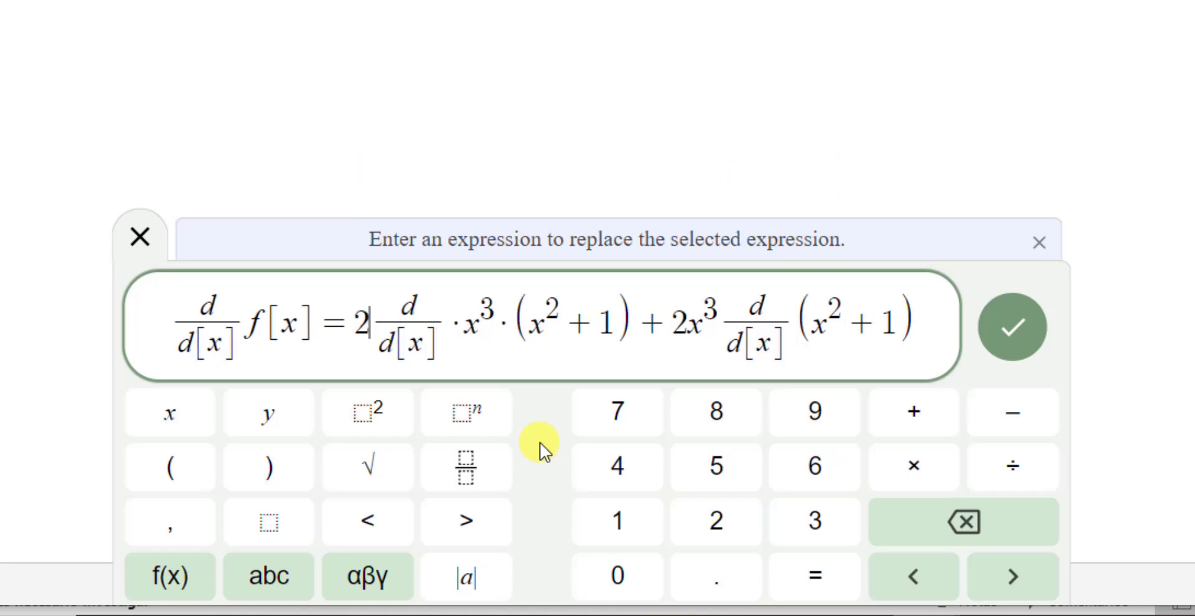
pyautogui.write('*')
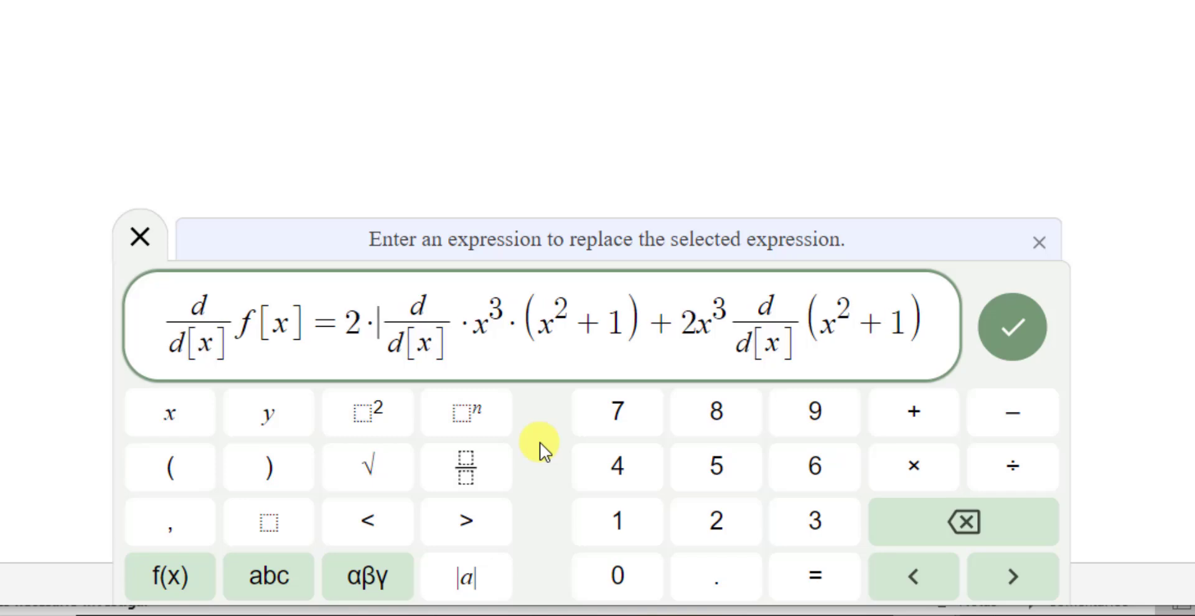
# Apply the power rule to x^3 in the first term, replacing its d/d[x] with 3 and reducing the exponent to 2
pyautogui.hotkey('shift', 'Right')
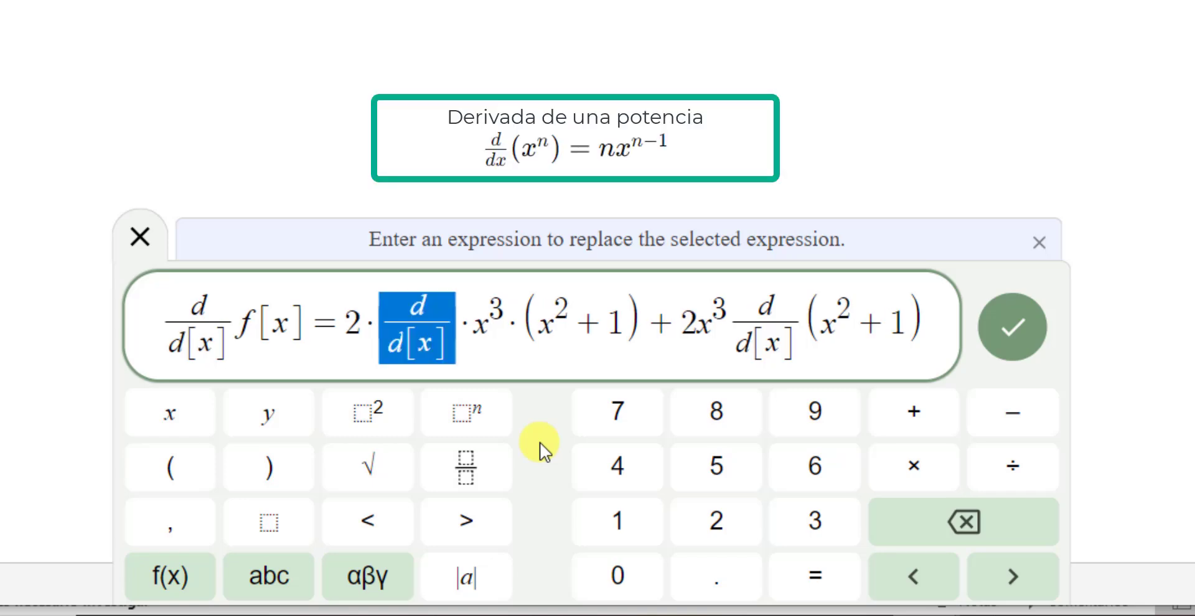
pyautogui.write('3')
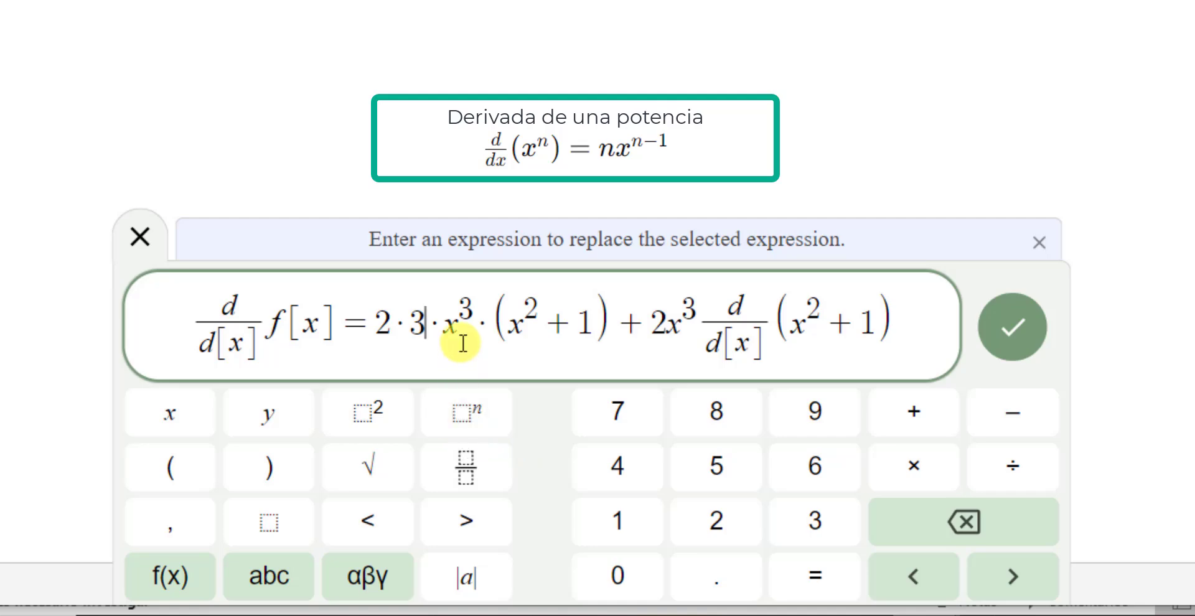
pyautogui.click(464, 310)
pyautogui.press('Right')
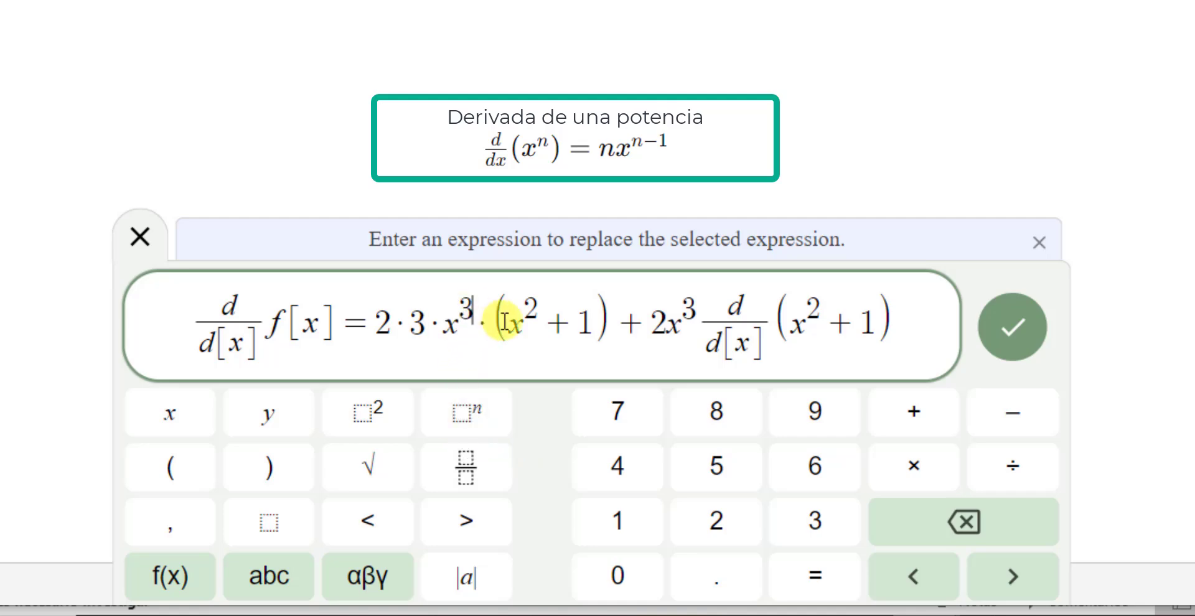
pyautogui.write('-1')
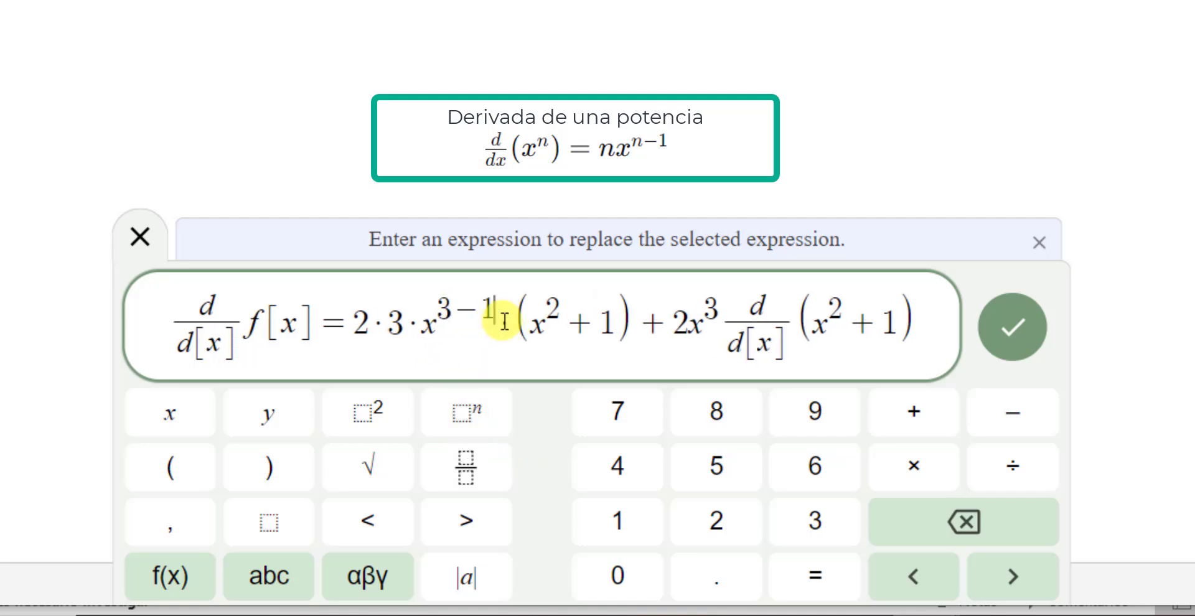
pyautogui.hotkey('shift', 'Left')
pyautogui.hotkey('shift', 'Left')
pyautogui.hotkey('shift', 'Left')
pyautogui.write('2')
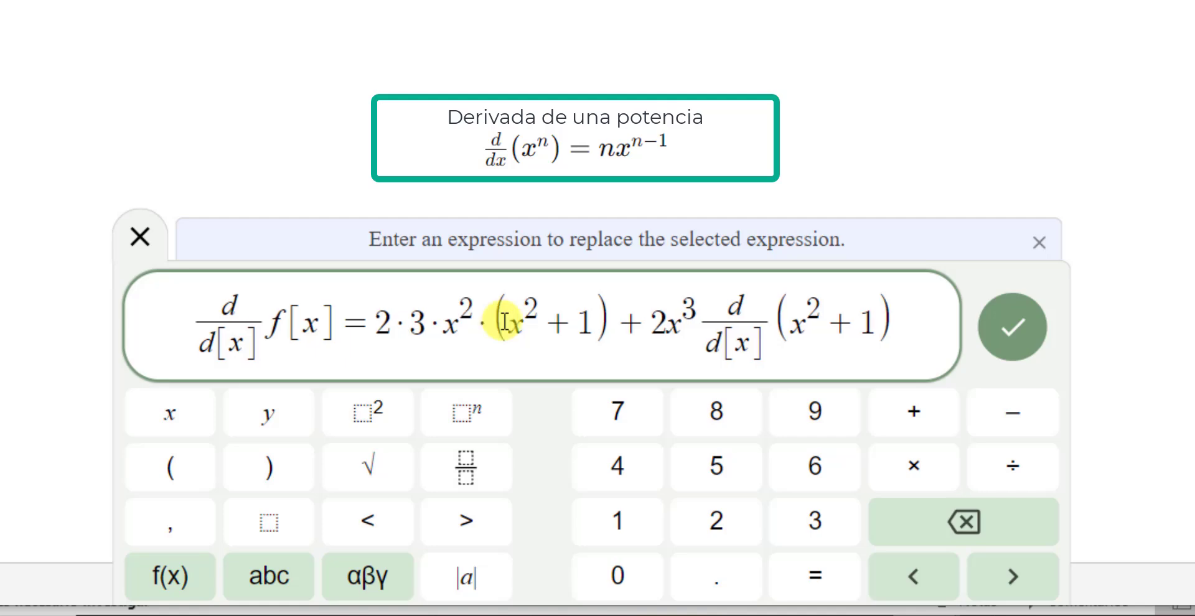
# Replace the d/d[x] operator in front of the last (x^2+1) with a multiplication dot
pyautogui.click(690, 313)
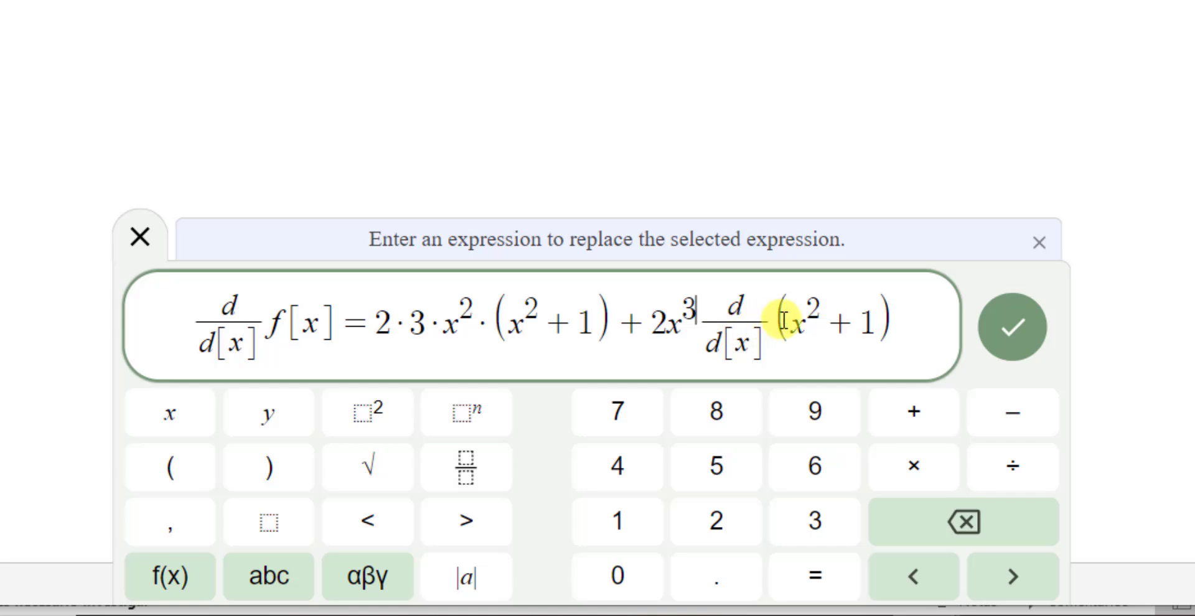
pyautogui.moveTo(783, 321); pyautogui.dragTo(834, 322)
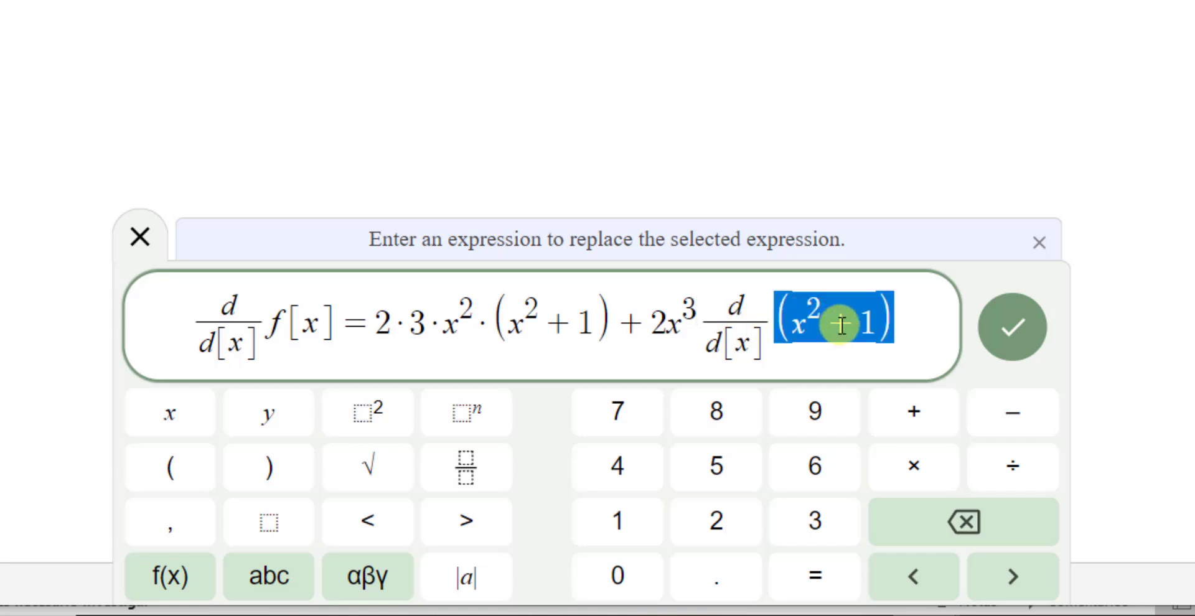
pyautogui.moveTo(708, 332); pyautogui.dragTo(752, 317)
pyautogui.click(709, 319)
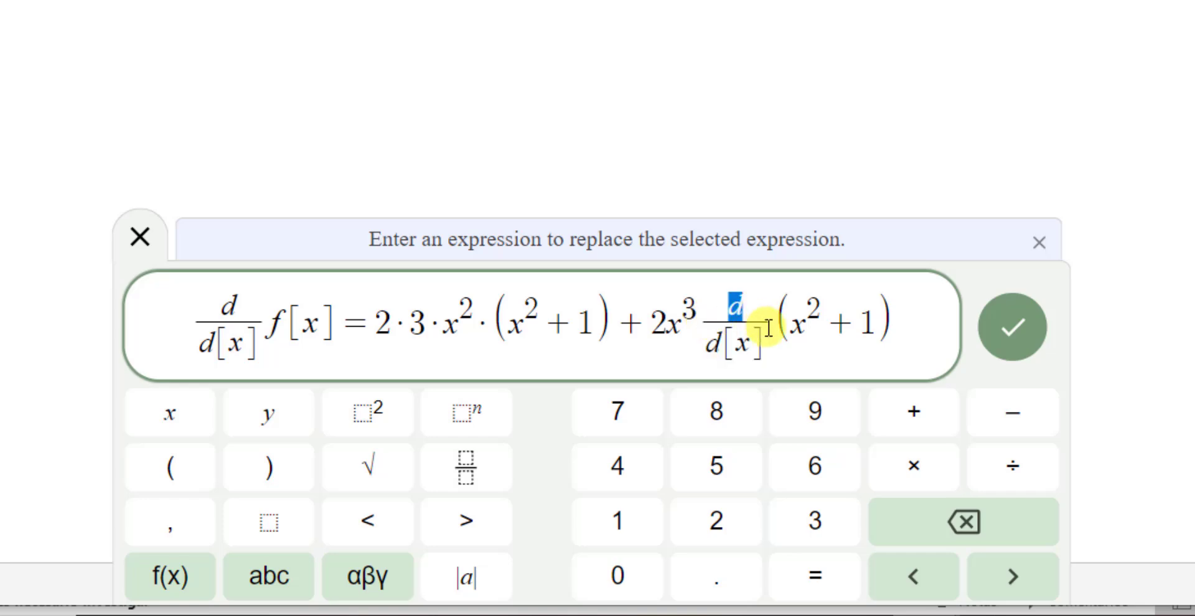
pyautogui.click(791, 323)
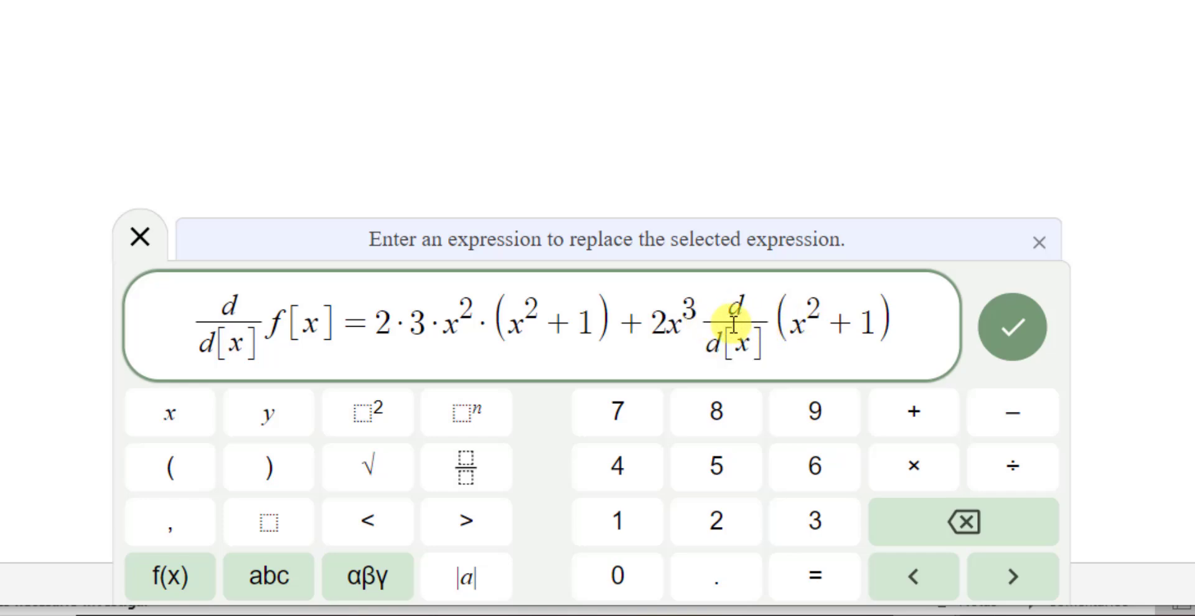
pyautogui.click(701, 323)
pyautogui.moveTo(702, 324); pyautogui.dragTo(739, 325)
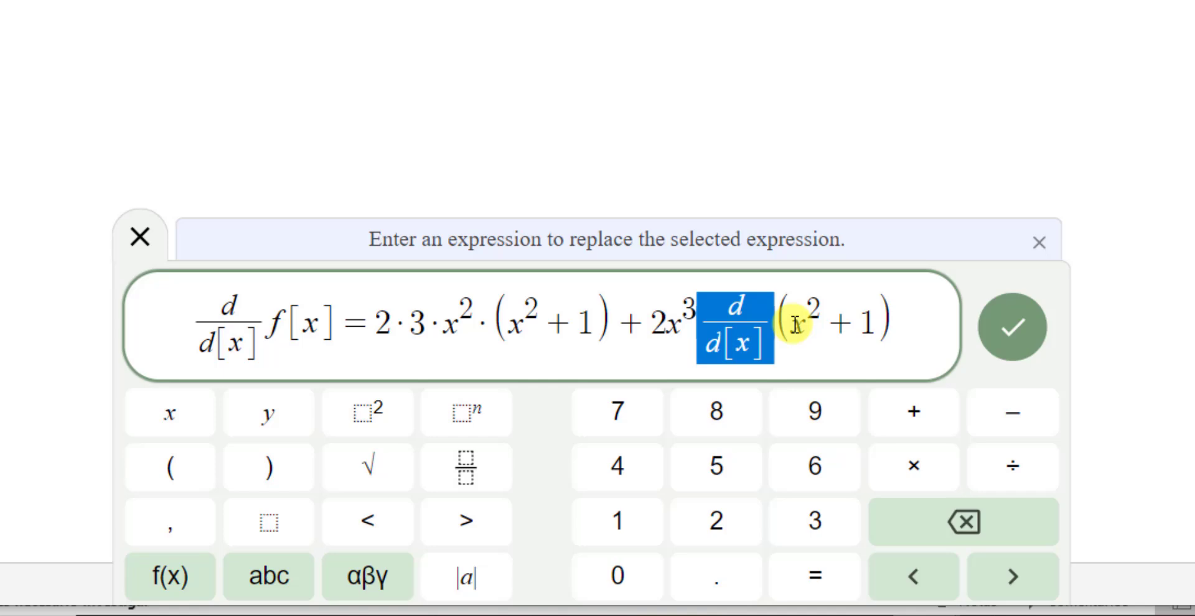
pyautogui.write('*')
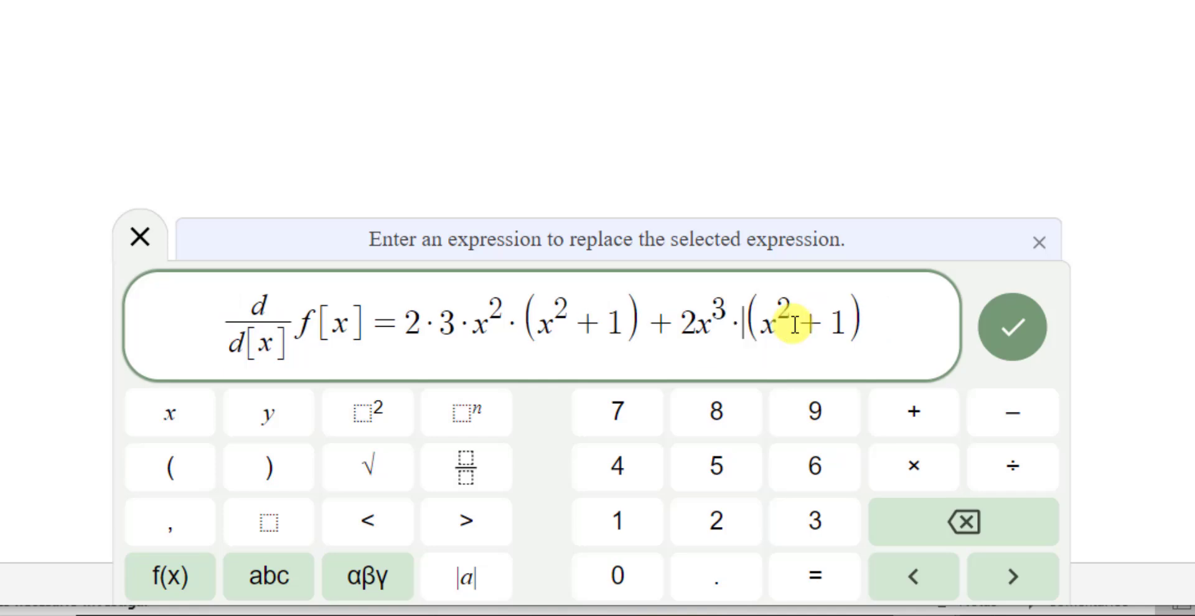
# Differentiate the last x^2 by the power rule, adding the factor 2, removing the parentheses and clearing the exponent to leave 2x
pyautogui.write('2')
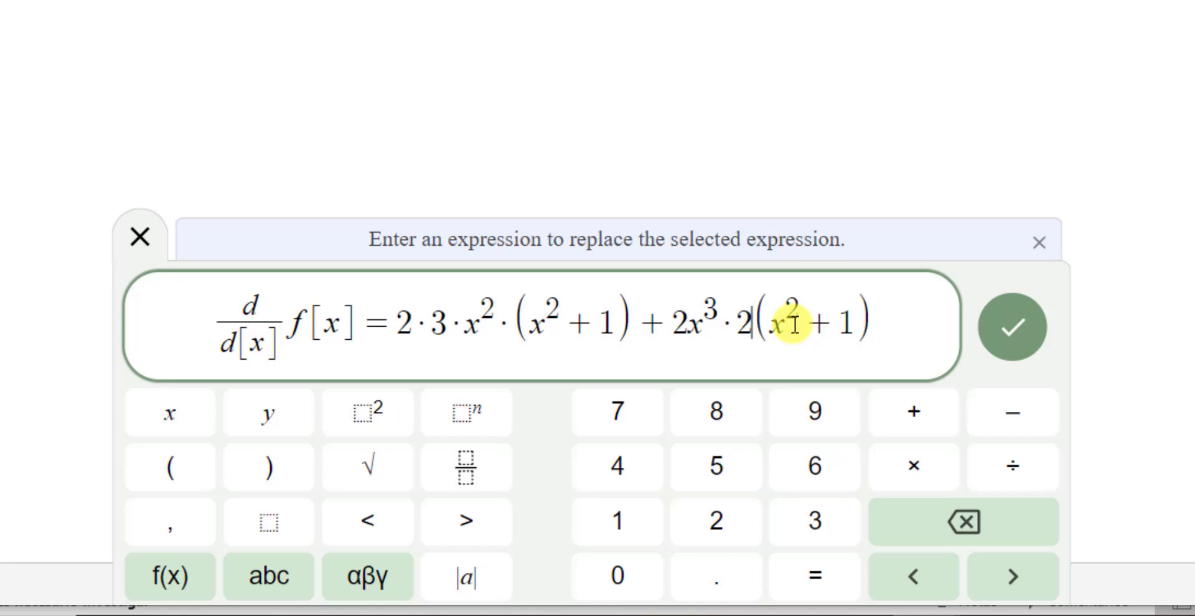
pyautogui.press('Delete')
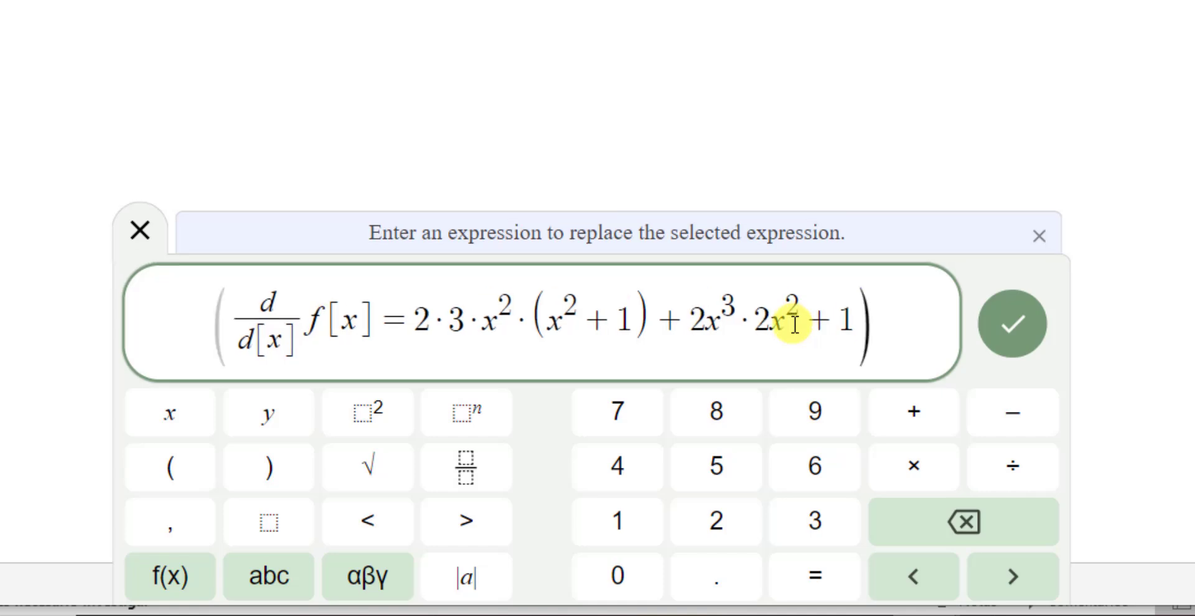
pyautogui.press('Right')
pyautogui.press('Right')
pyautogui.write('-1')
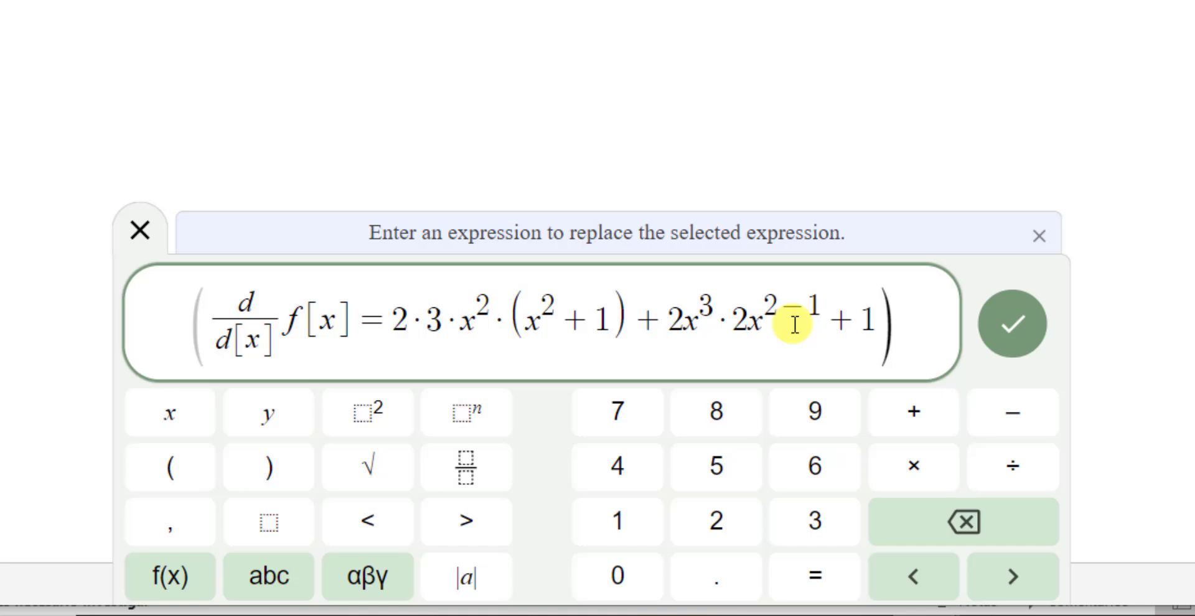
pyautogui.hotkey('shift', 'Left')
pyautogui.hotkey('shift', 'Left')
pyautogui.hotkey('shift', 'Left')
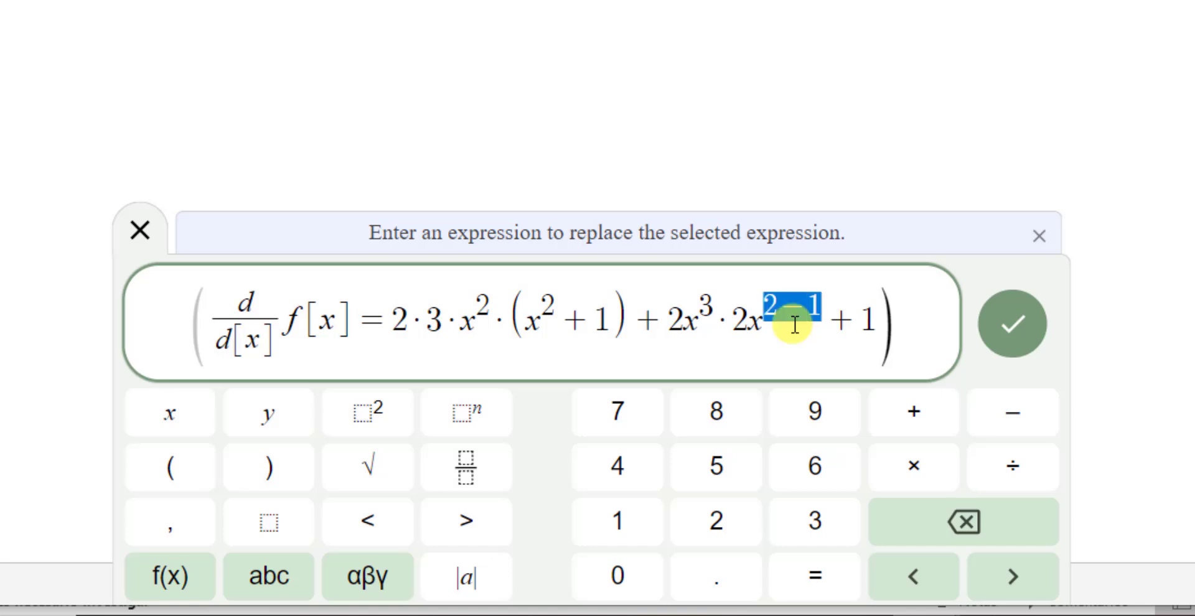
pyautogui.press('BackSpace')
pyautogui.press('Right')
pyautogui.press('Right')
pyautogui.press('Right')
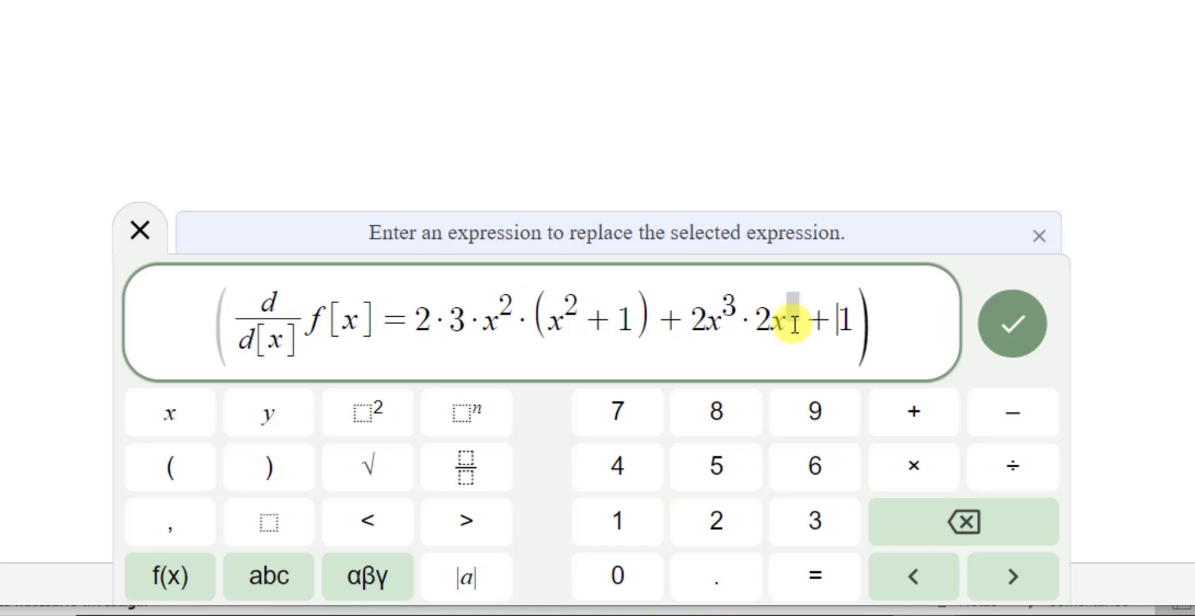
# Replace the final constant 1 with its derivative 0, drop that zero term, and apply the line ending in 2x^3 · 2x
pyautogui.press('BackSpace')
pyautogui.write('0')
pyautogui.press('Right')
pyautogui.press('BackSpace')
pyautogui.press('BackSpace')
pyautogui.press('BackSpace')
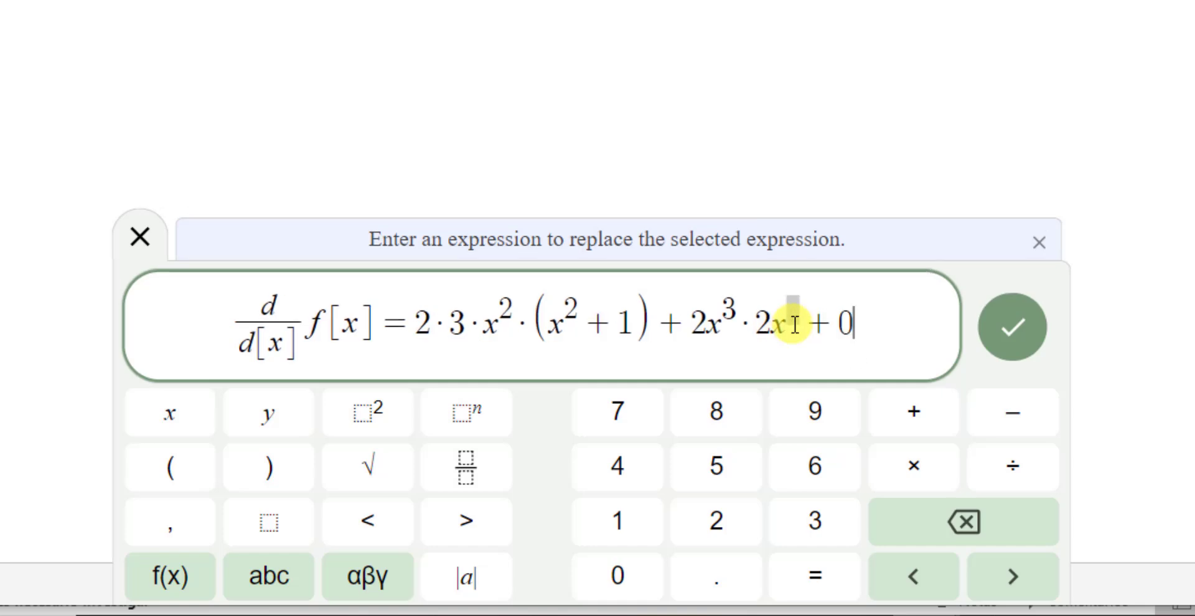
pyautogui.press('BackSpace')
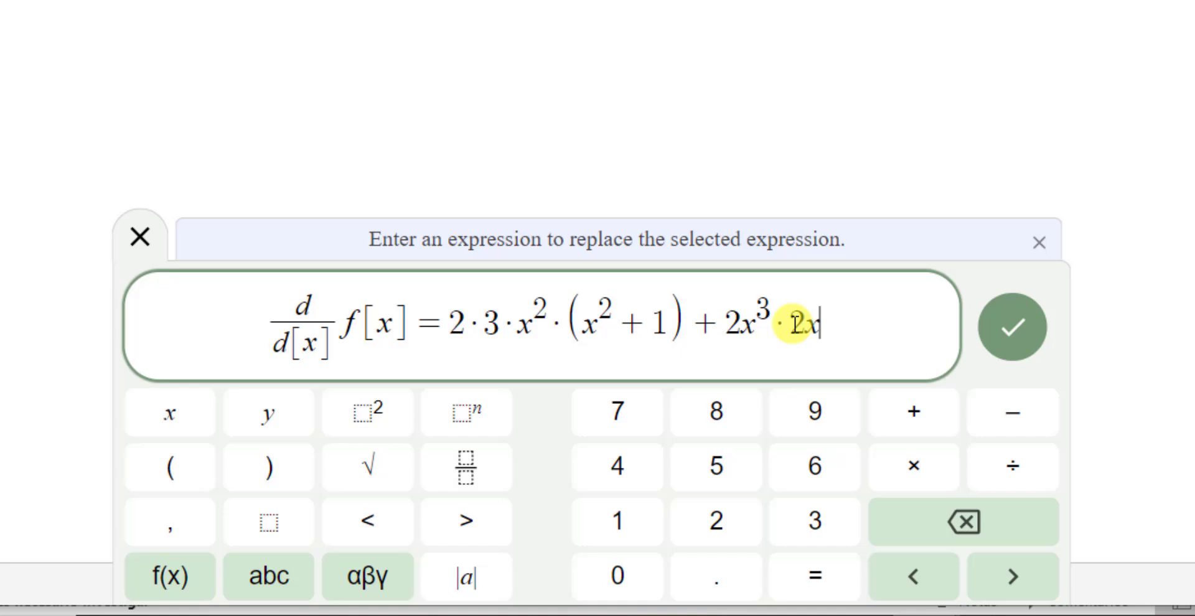
pyautogui.click(1013, 326)
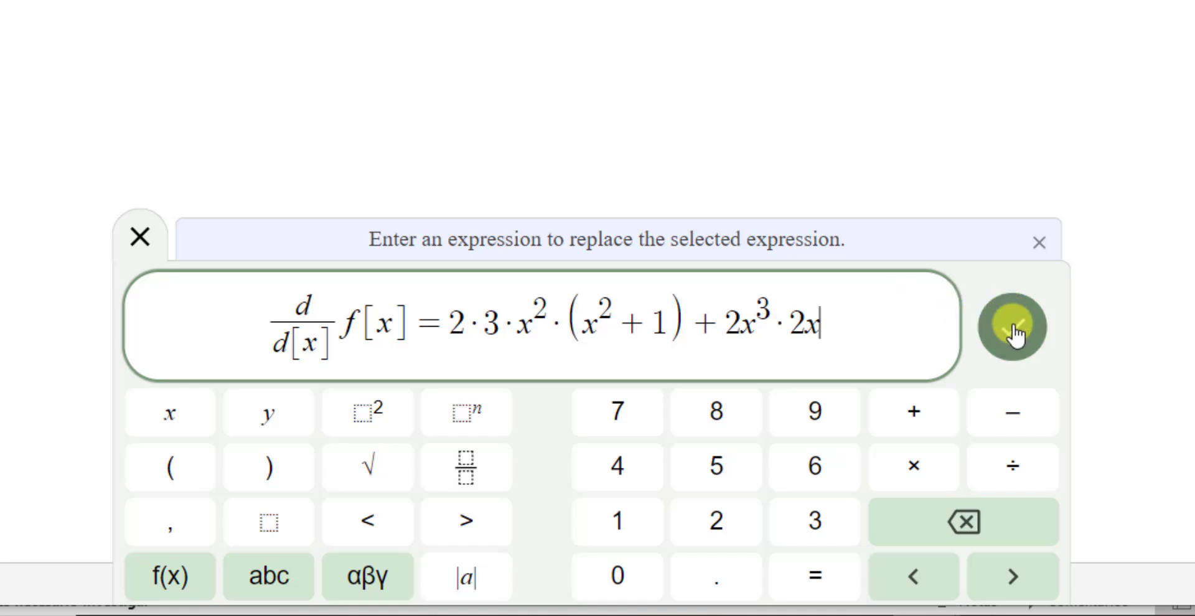
pyautogui.click(1013, 327)
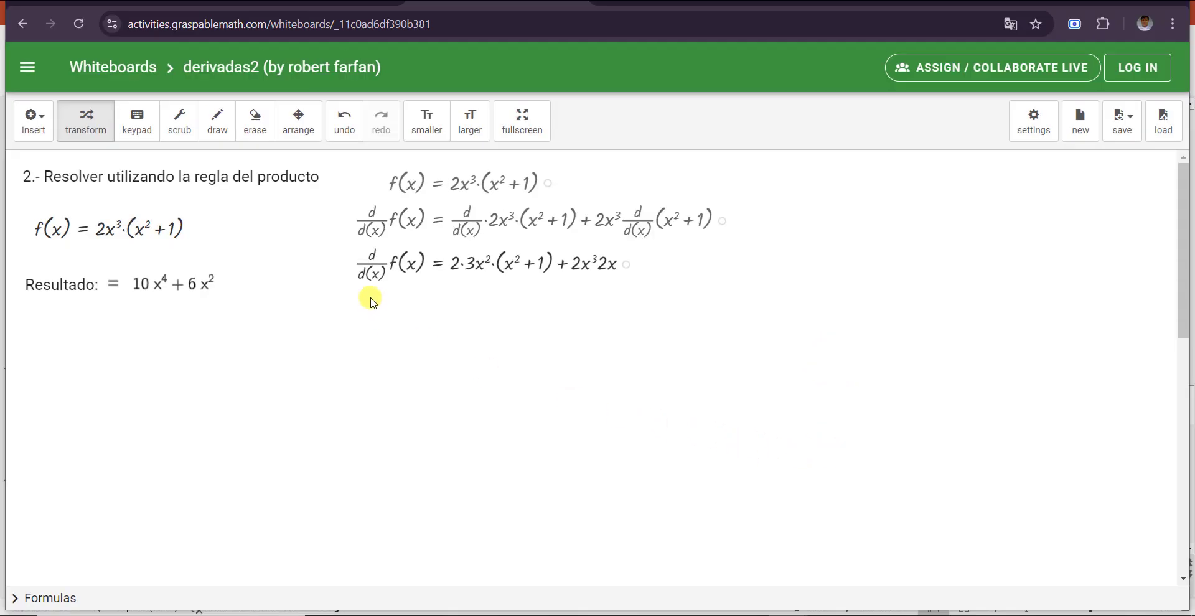
# Multiply 2 by 3 and expand the product with (x^2+1) into 6x^4 + 6x^2
pyautogui.click(461, 263)
pyautogui.click(464, 309)
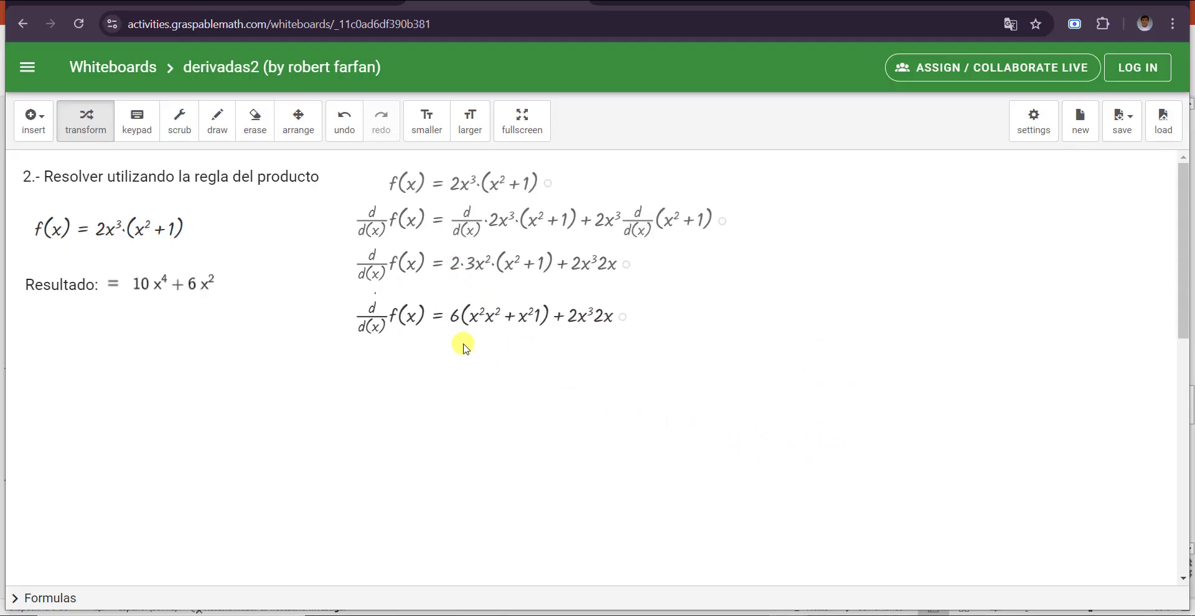
pyautogui.click(477, 348)
pyautogui.click(488, 387)
pyautogui.moveTo(454, 437); pyautogui.dragTo(496, 445)
# Multiply 2x^3 by 2x and combine the resulting x^4 term with 6x^4
pyautogui.moveTo(573, 481); pyautogui.dragTo(553, 483)
pyautogui.click(553, 528)
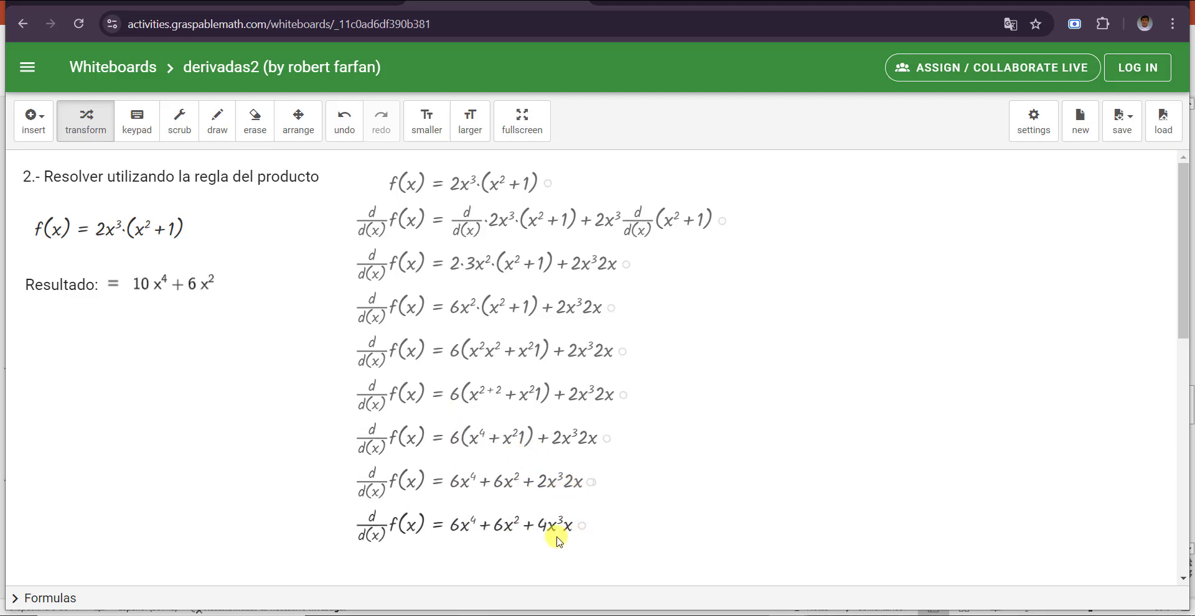
pyautogui.click(561, 526)
pyautogui.moveTo(460, 530); pyautogui.dragTo(542, 539)
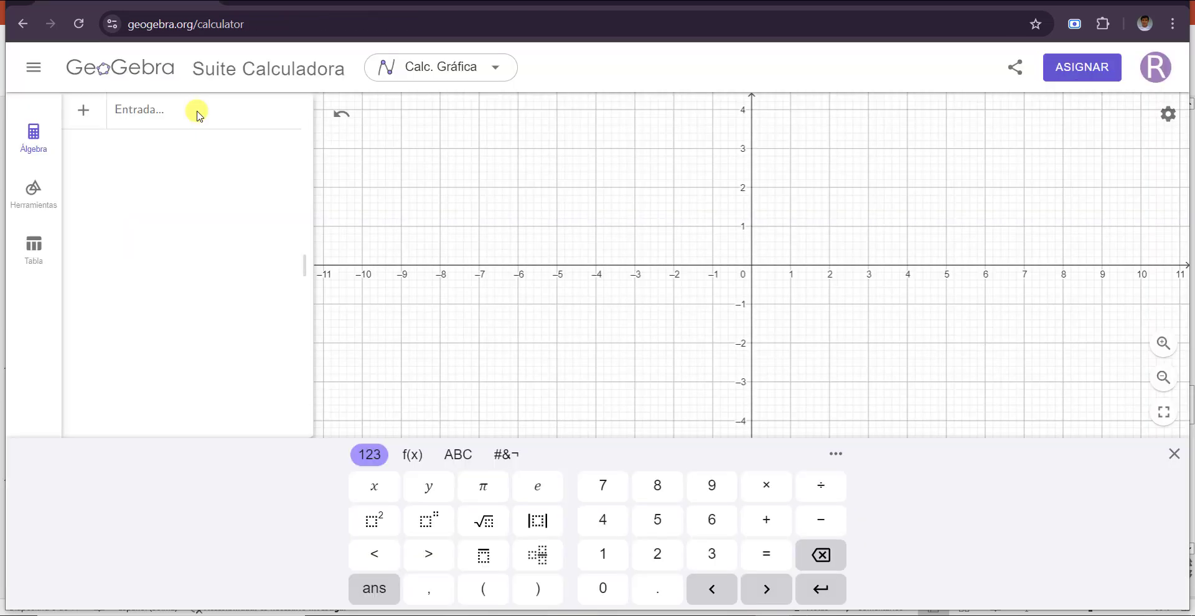
# In the GeoGebra graphing calculator, enter the function (x^3+1)/(x^2+2)
pyautogui.click(199, 115)
pyautogui.write('(x^3+1)/(x^2+2)')
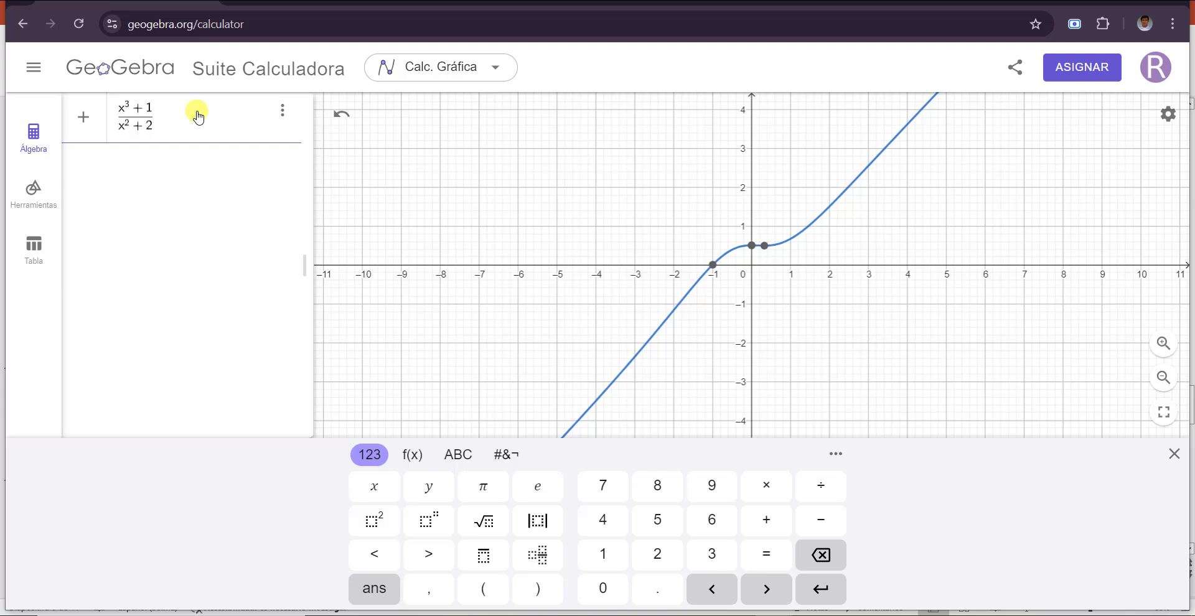
pyautogui.press('Return')
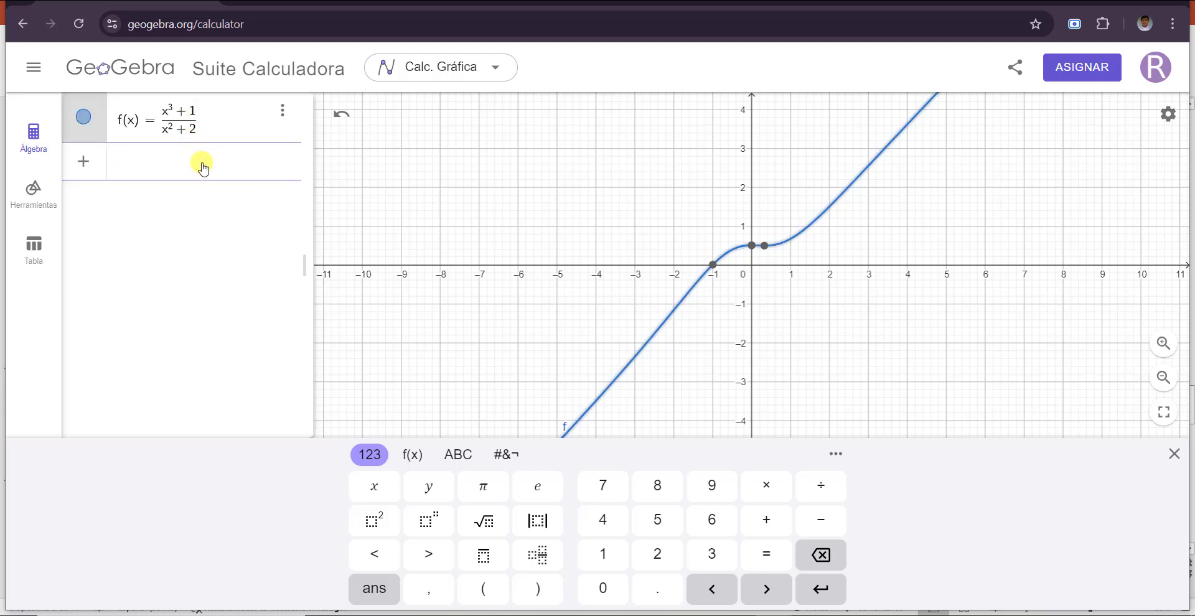
# Compute the derivative of f with the Derivada(Función) command
pyautogui.write('der')
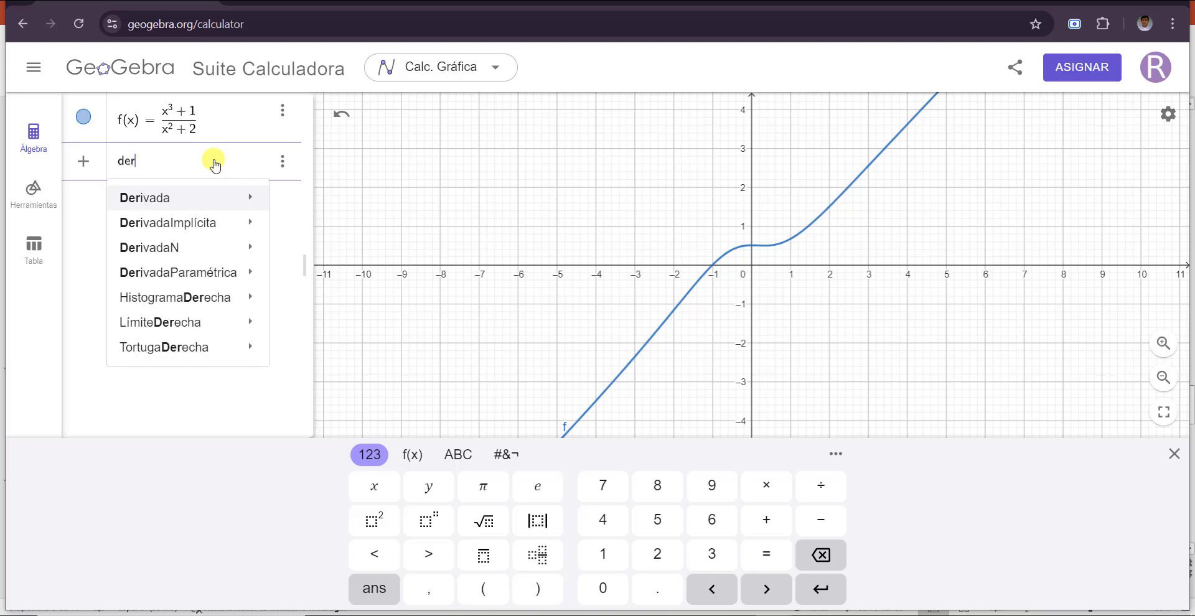
pyautogui.moveTo(248, 195)
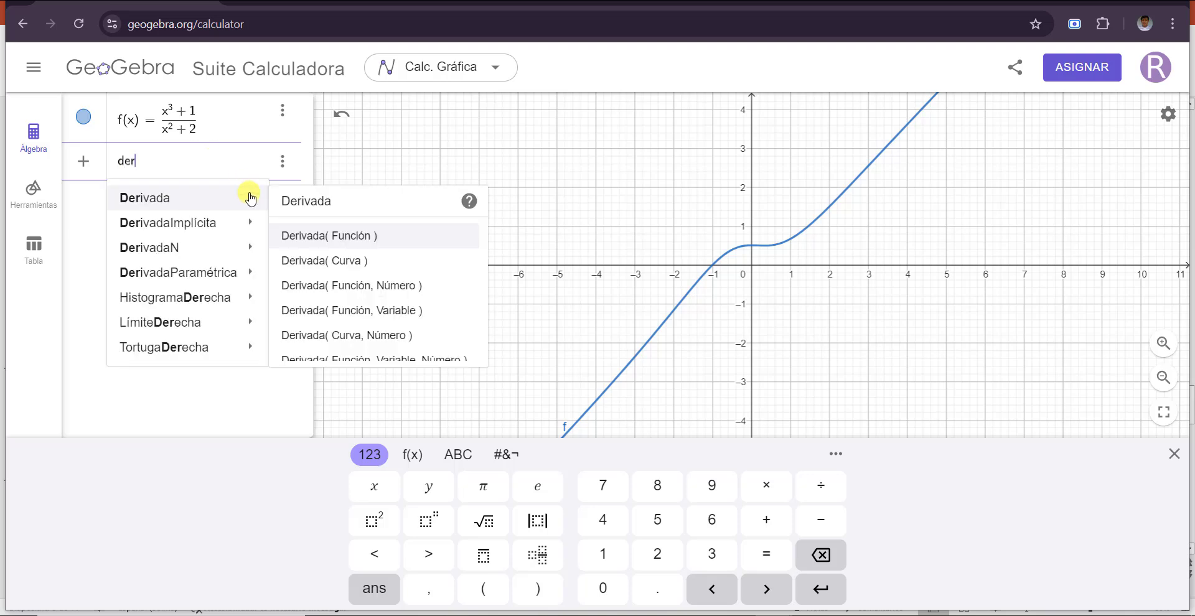
pyautogui.click(352, 243)
pyautogui.write('f')
pyautogui.press('Return')
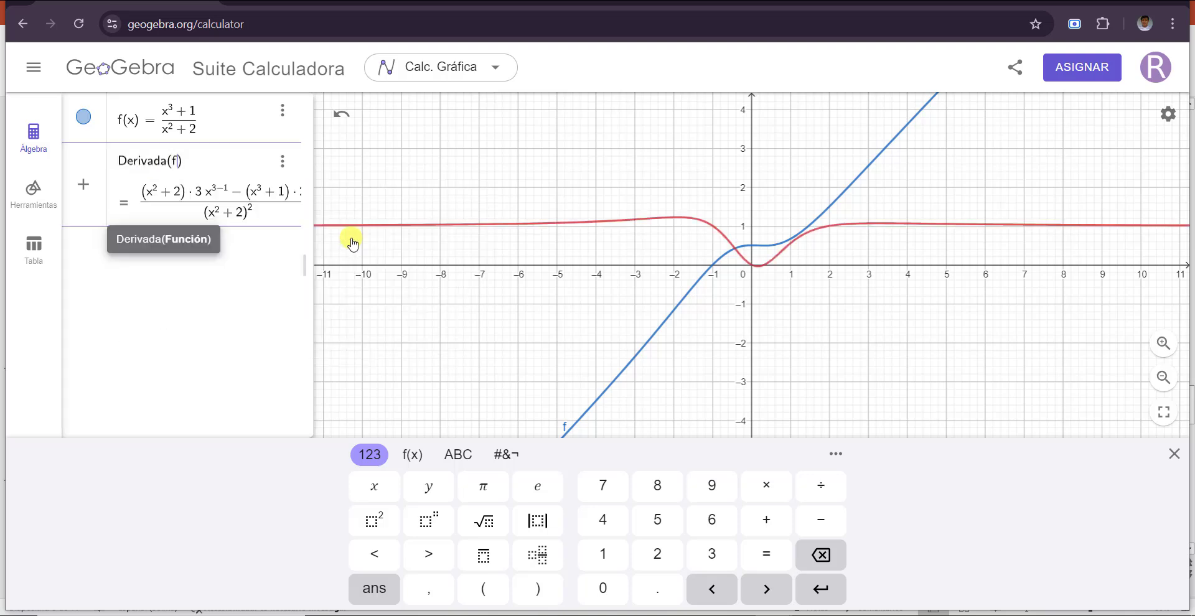
pyautogui.press('Return')
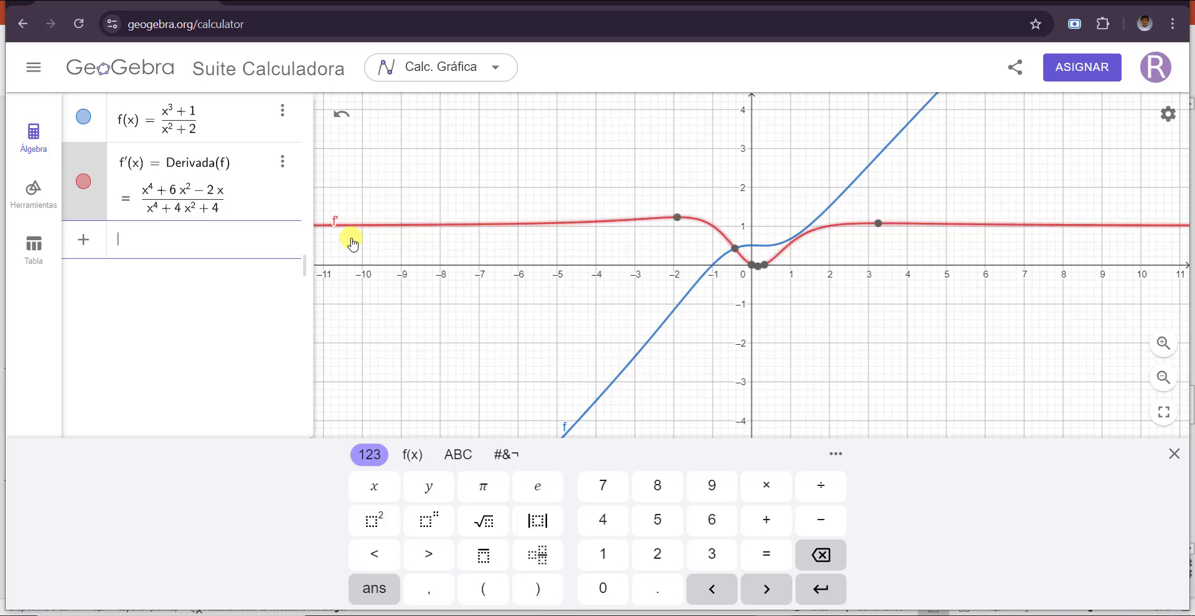
# Capture the simplified derivative fraction with the snipping tool and switch back to the Graspable Math whiteboard
pyautogui.click(83, 1)
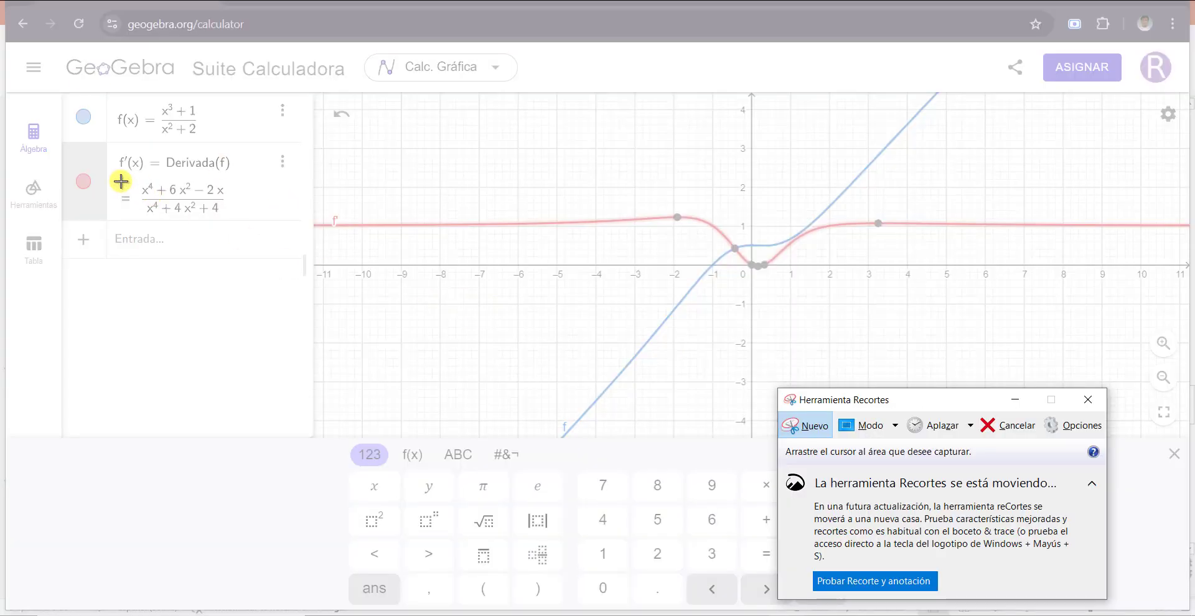
pyautogui.moveTo(120, 181); pyautogui.dragTo(231, 225)
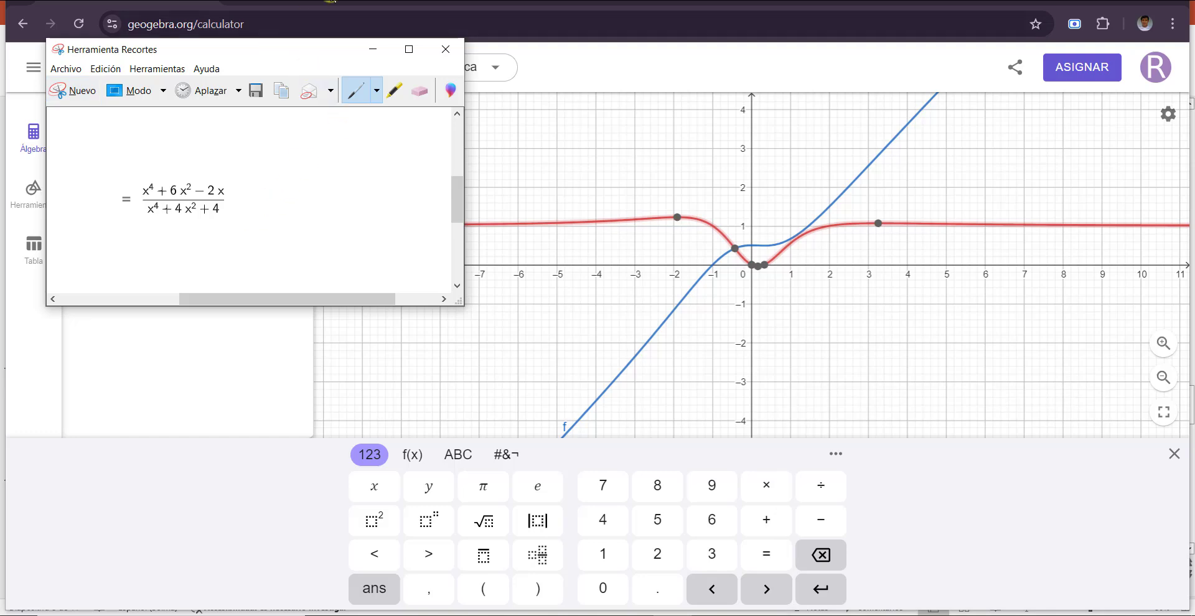
pyautogui.click(330, 2)
pyautogui.click(239, 231)
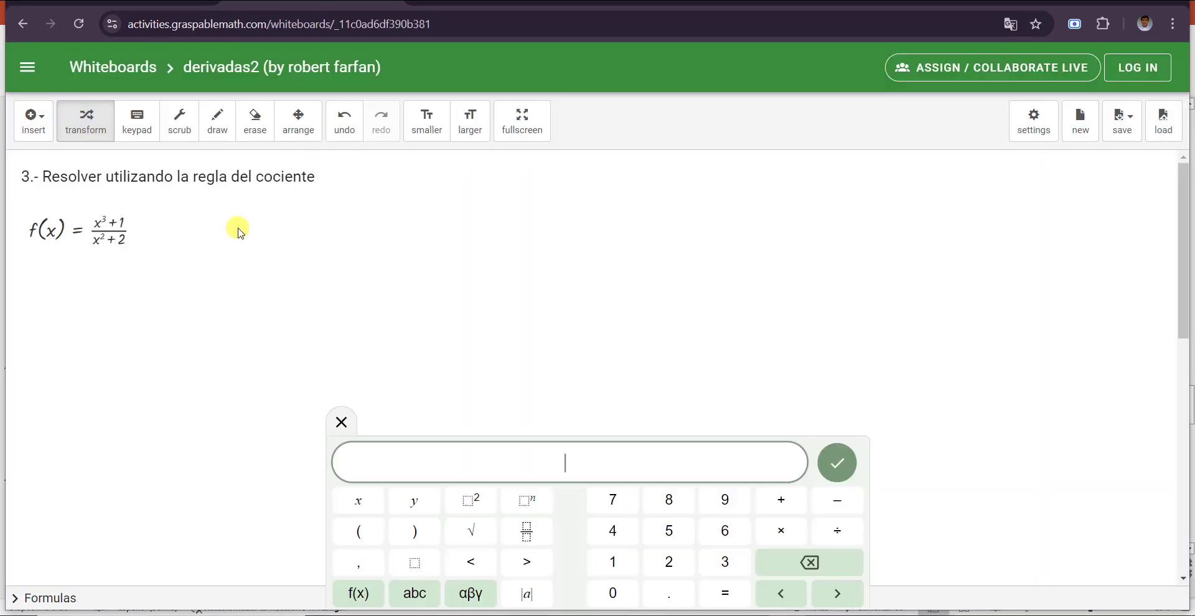
# Insert a text box reading "Resultado:" and paste the captured derivative image into it
pyautogui.click(36, 124)
pyautogui.click(60, 256)
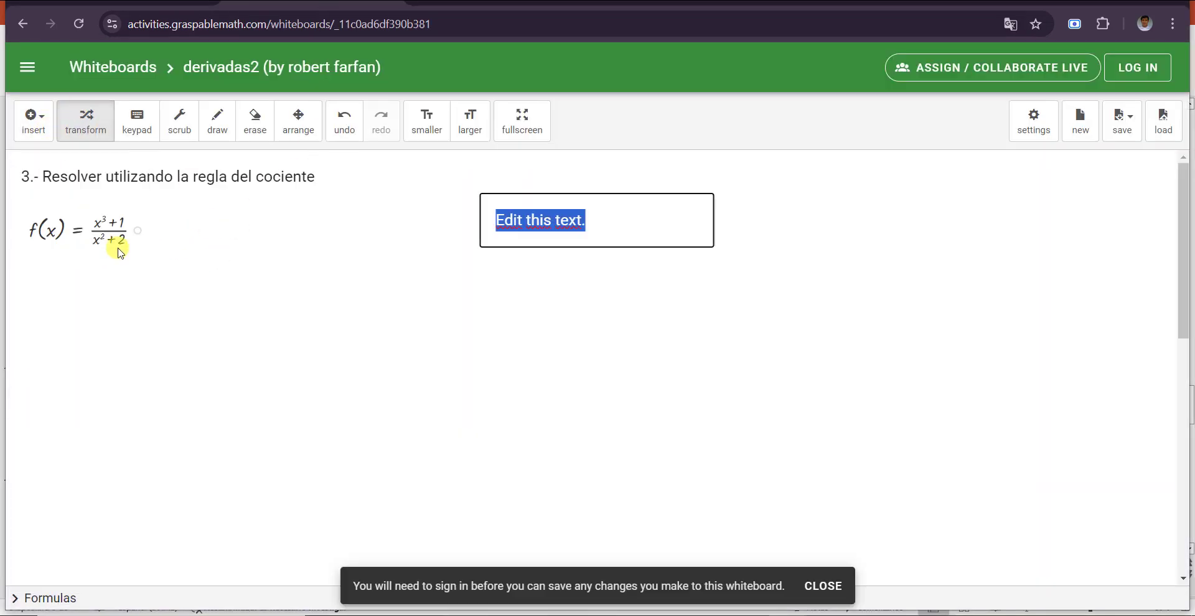
pyautogui.write('Resultado')
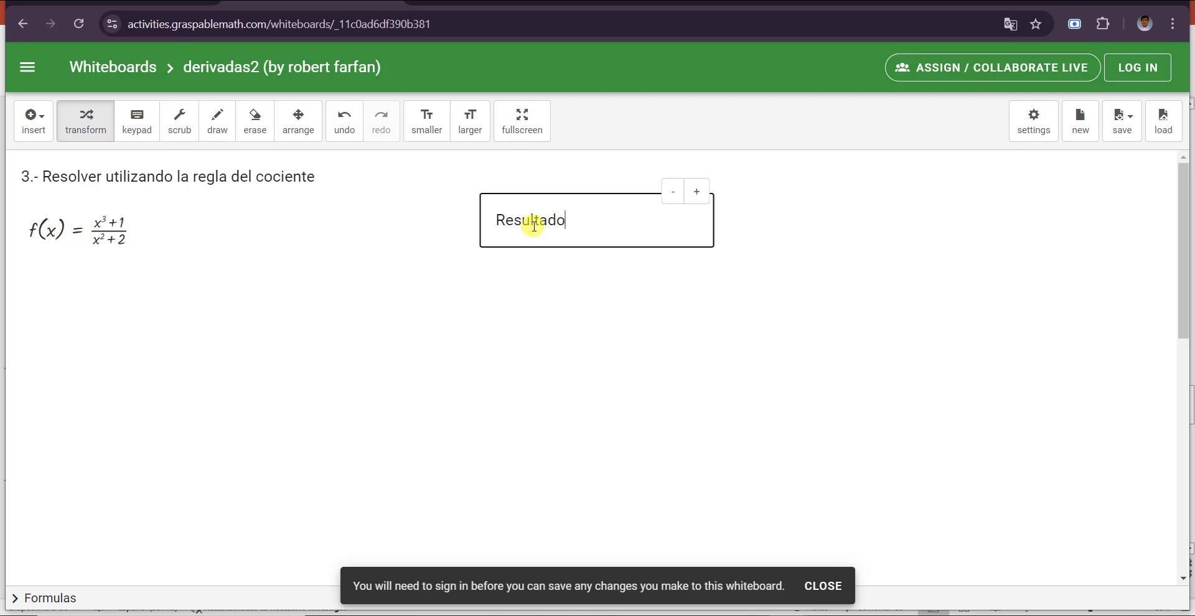
pyautogui.write(':')
pyautogui.hotkey('ctrl', 'v')
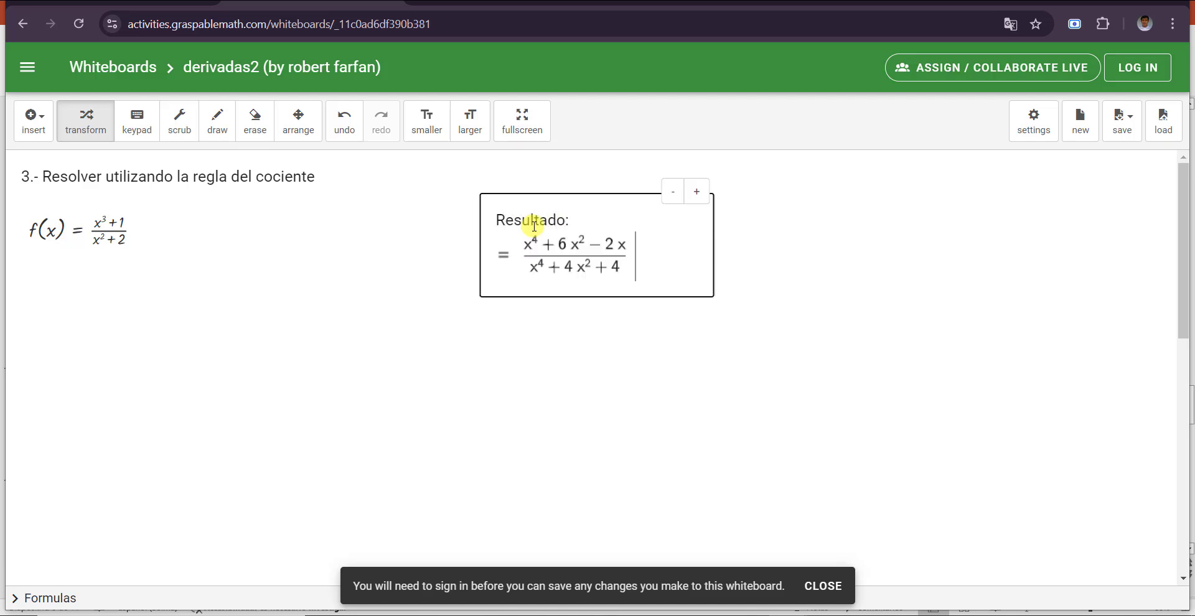
# Move the "Resultado:" text box below the f(x) function of exercise 3 and return to transform mode
pyautogui.click(298, 121)
pyautogui.moveTo(755, 248); pyautogui.dragTo(261, 300)
pyautogui.click(100, 127)
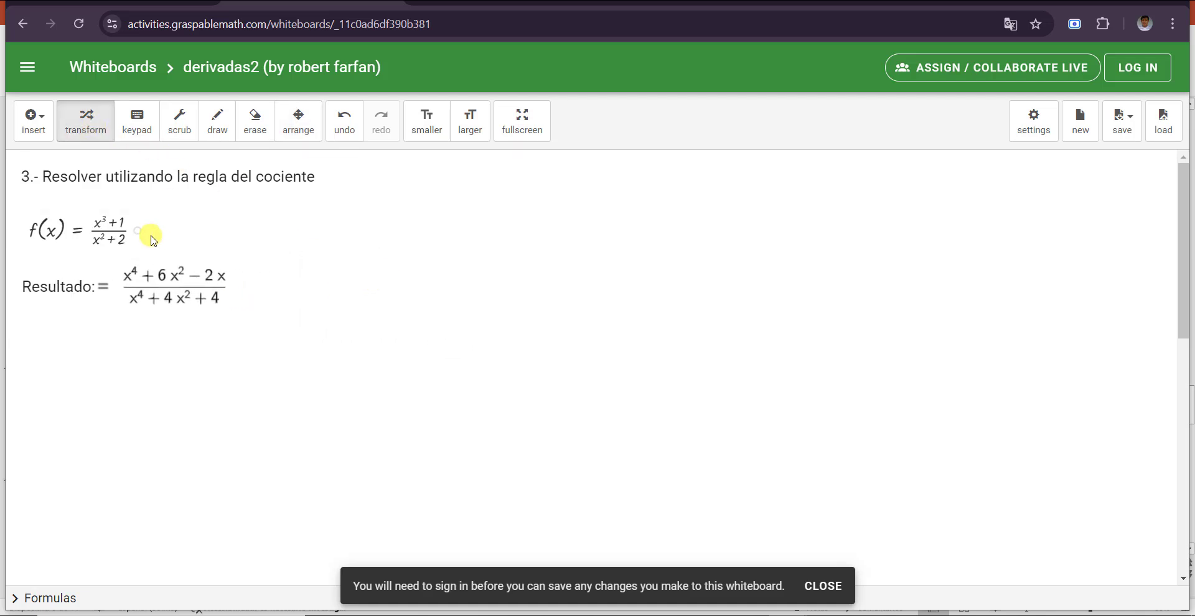
# Place a copy of f(x) = (x^3+1)/(x^2+2) beside the original and prefix its left side with d/d[x]
pyautogui.moveTo(138, 231); pyautogui.dragTo(524, 211)
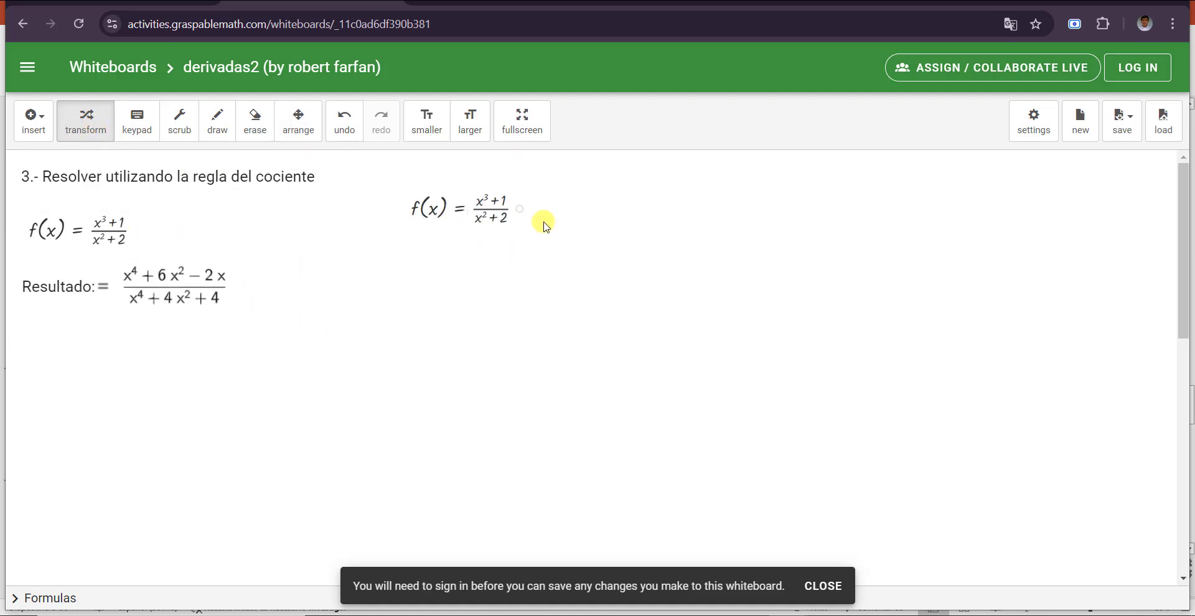
pyautogui.click(520, 210)
pyautogui.click(573, 205)
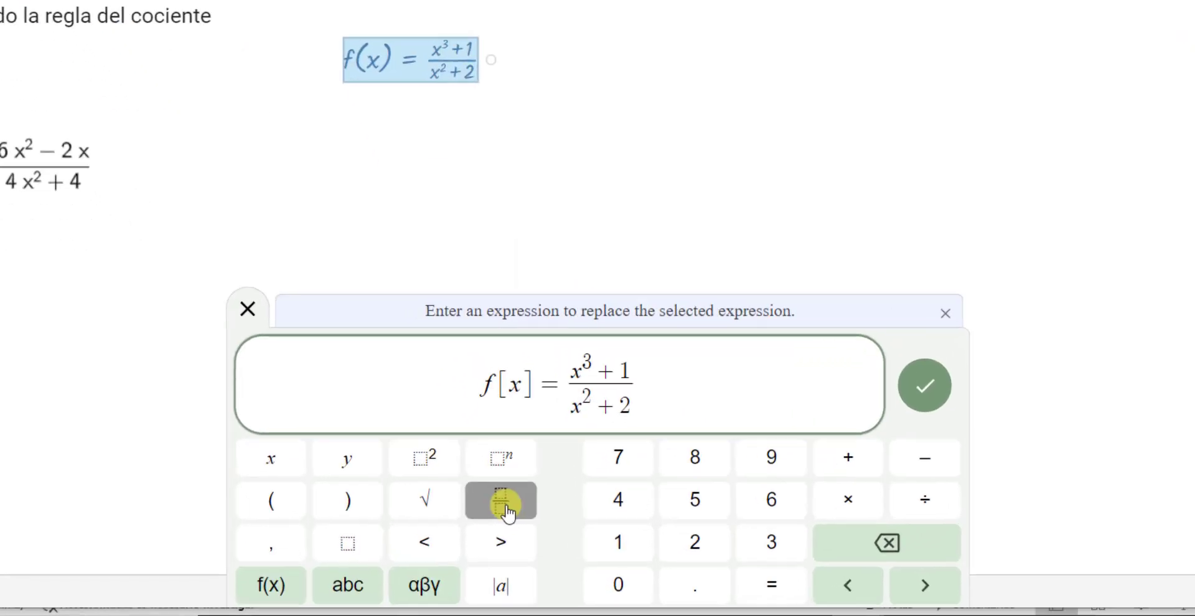
pyautogui.click(527, 530)
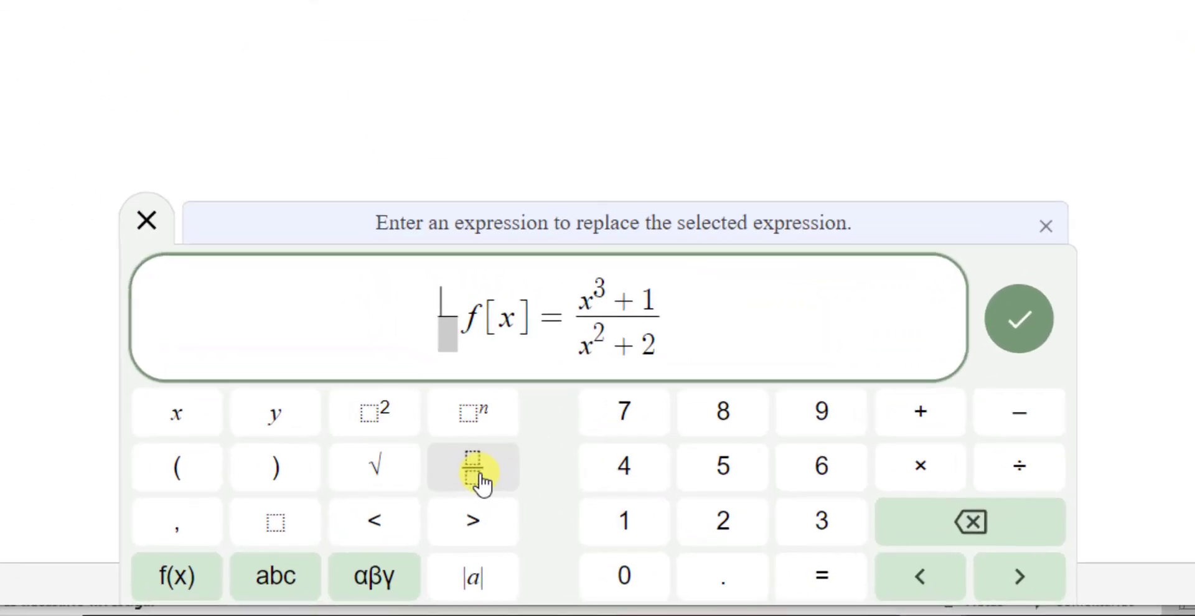
pyautogui.write('d')
pyautogui.press('Tab')
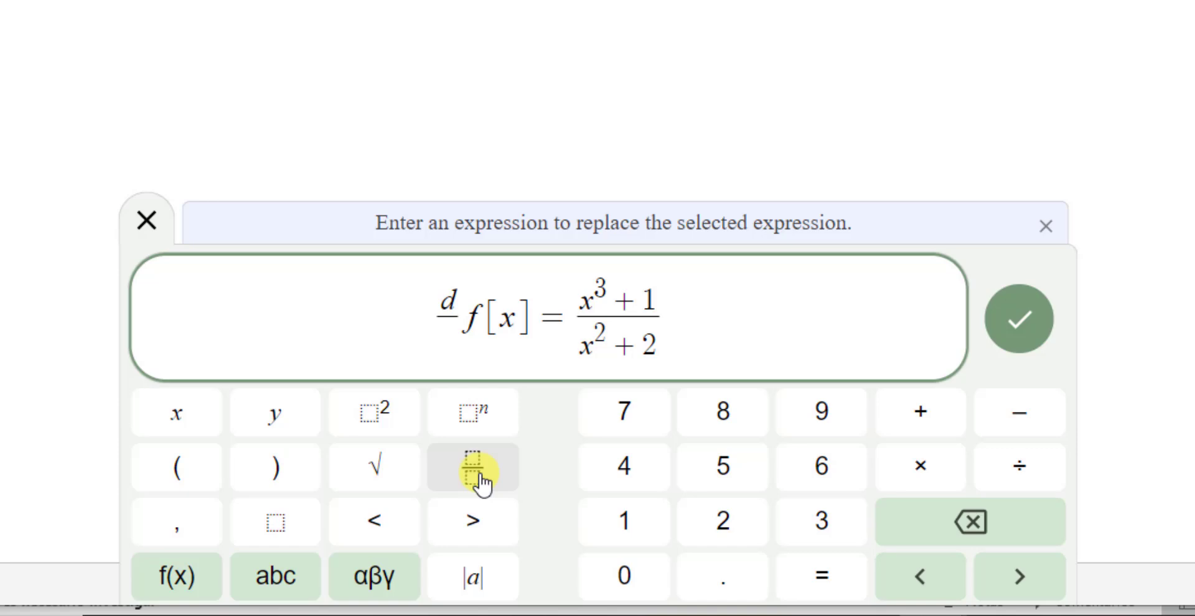
pyautogui.write('d[x')
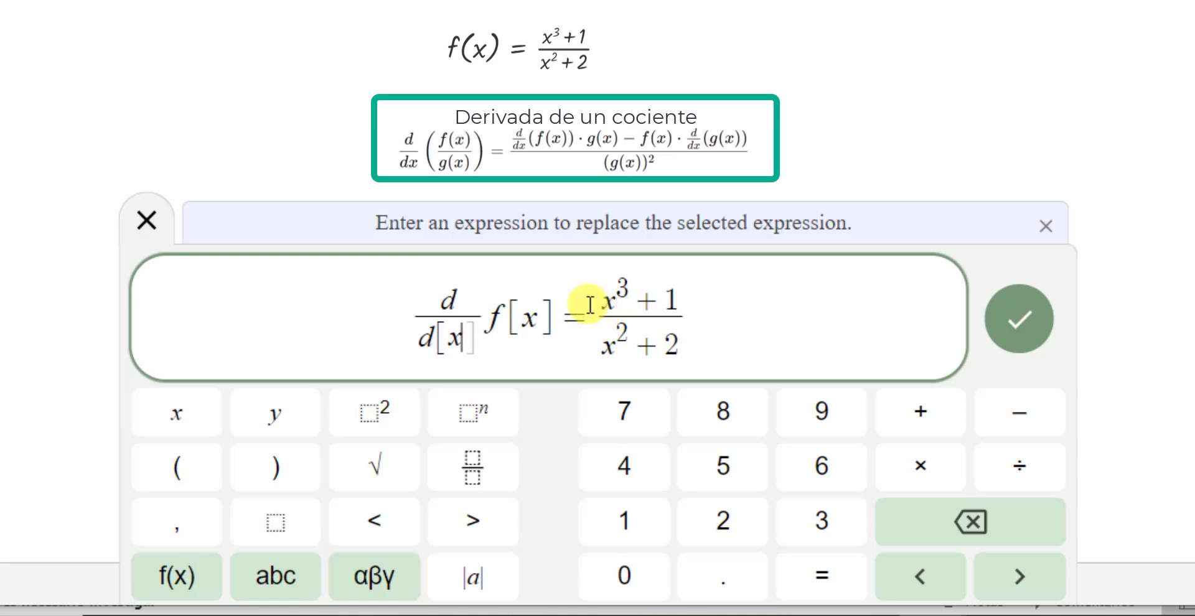
# Insert the derivative operator d/d[x] before x^3 in the numerator of the copied function
pyautogui.press('Right')
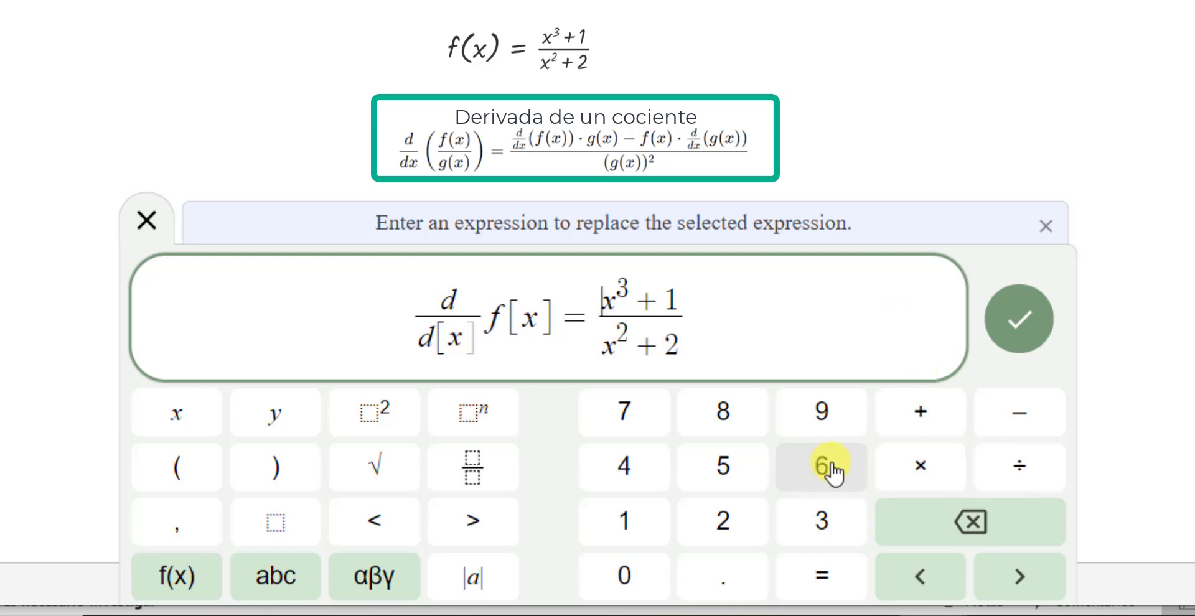
pyautogui.click(471, 467)
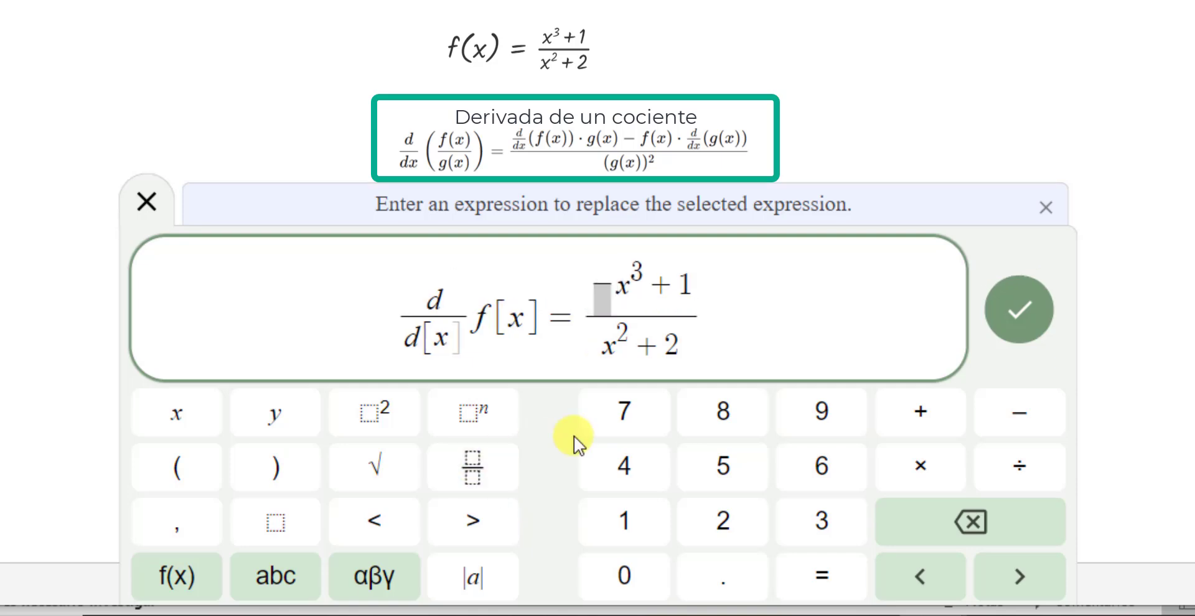
pyautogui.write('d/')
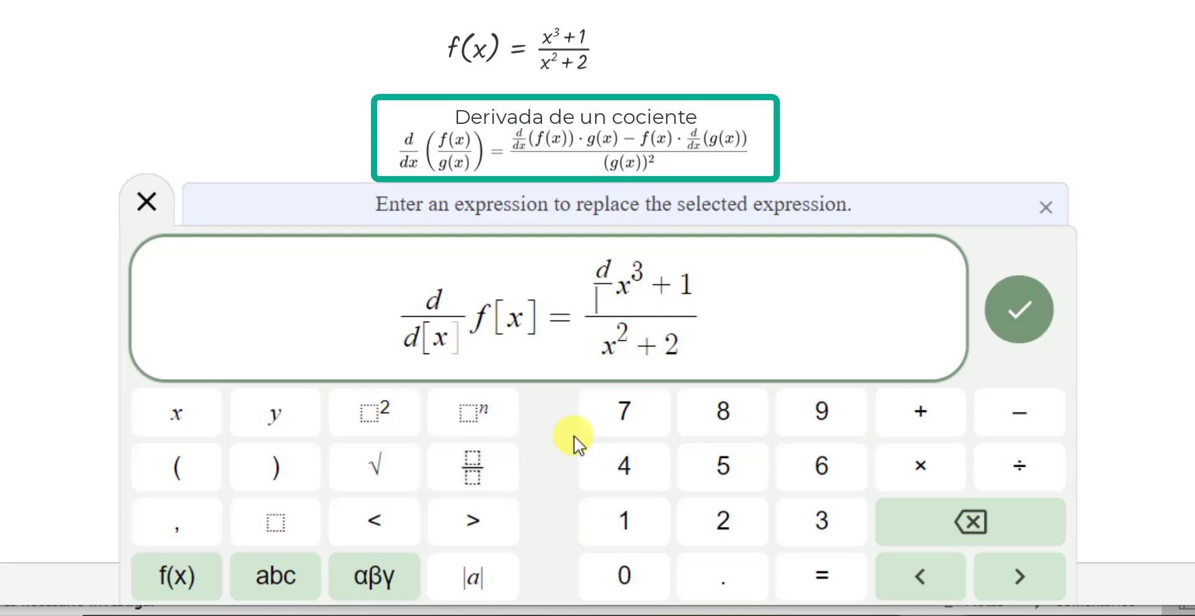
pyautogui.press('Down')
pyautogui.write('d[x')
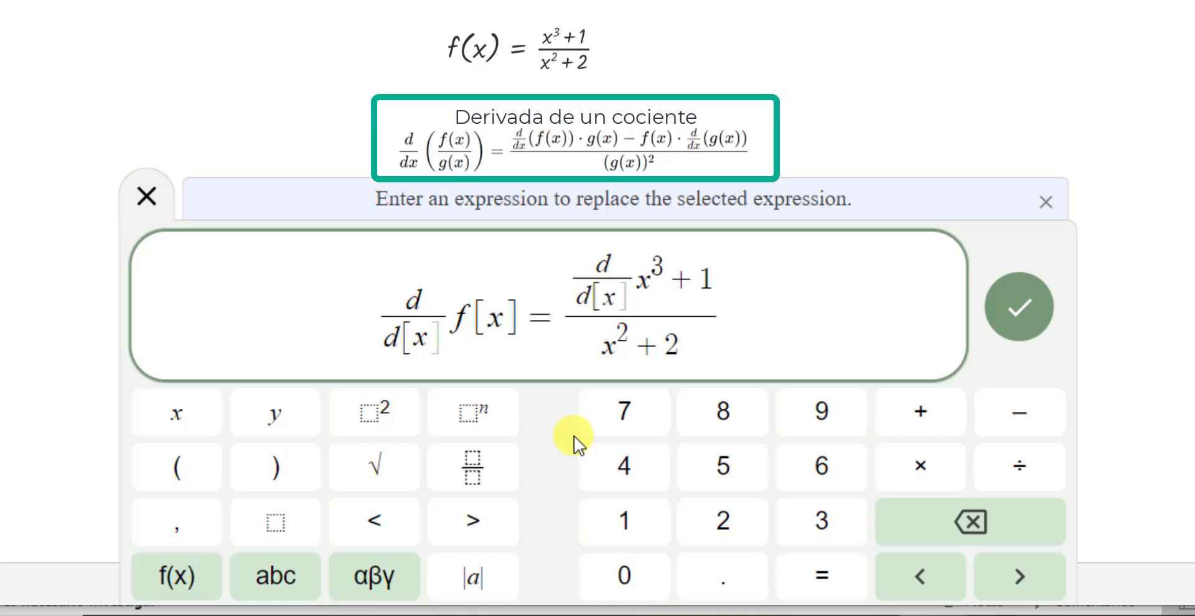
# Enclose x^3+1 in the numerator in parentheses after the derivative operator
pyautogui.press('Right')
pyautogui.press('Right')
pyautogui.write('(')
pyautogui.press('Right')
pyautogui.press('Right')
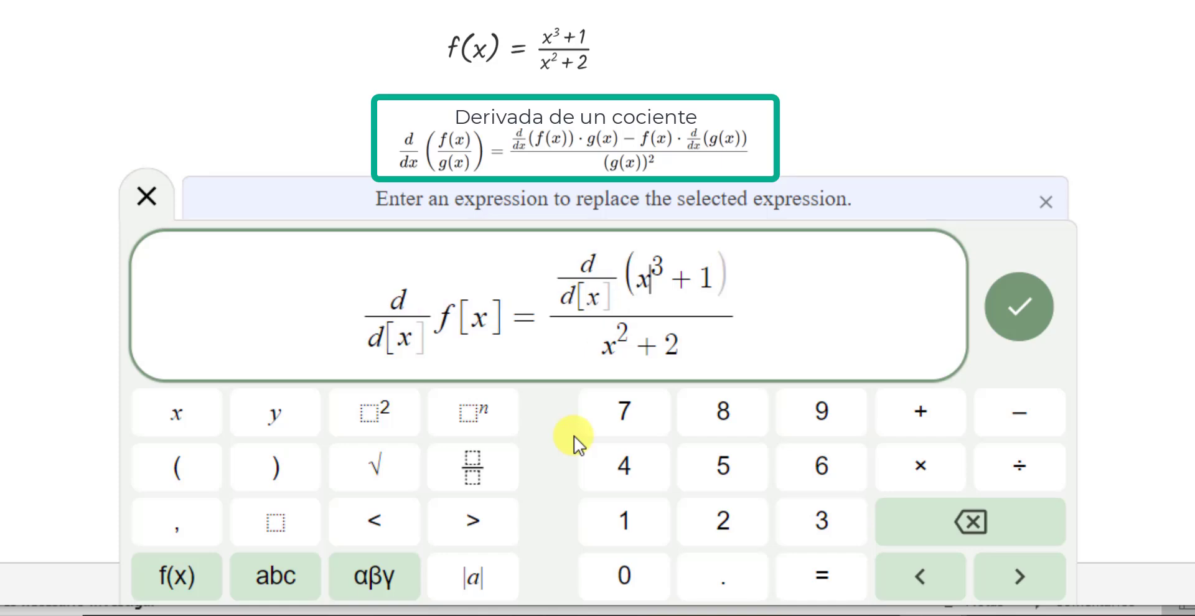
pyautogui.press('Right')
pyautogui.press('Right')
pyautogui.press('Right')
pyautogui.press('Right')
# Multiply the derivative term in the numerator by (x^2+2)
pyautogui.write('*')
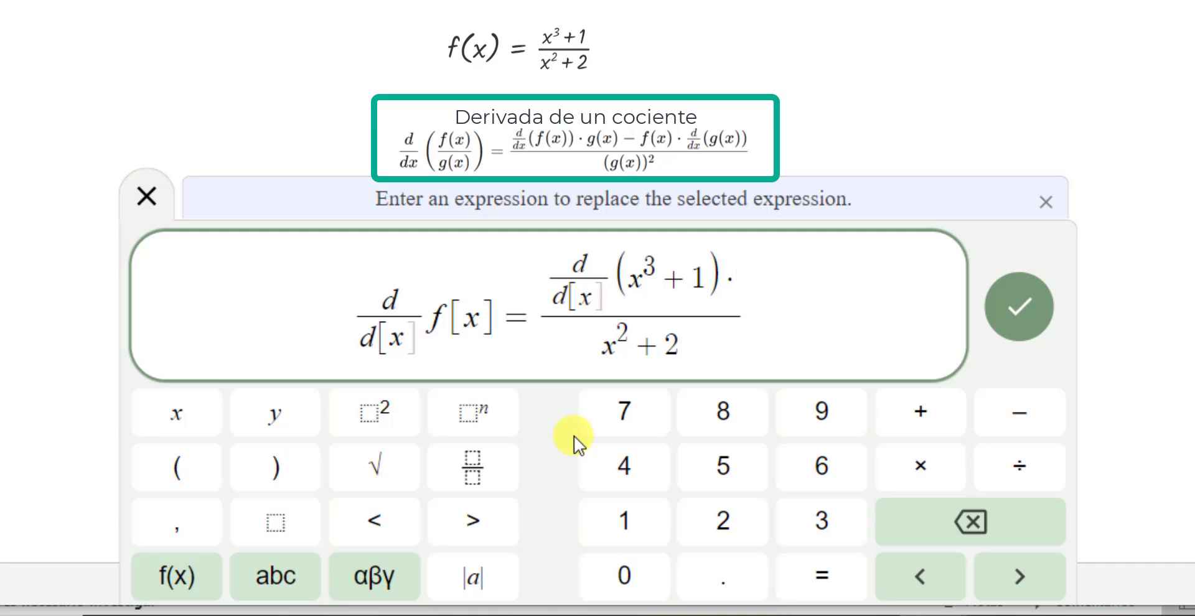
pyautogui.write('(')
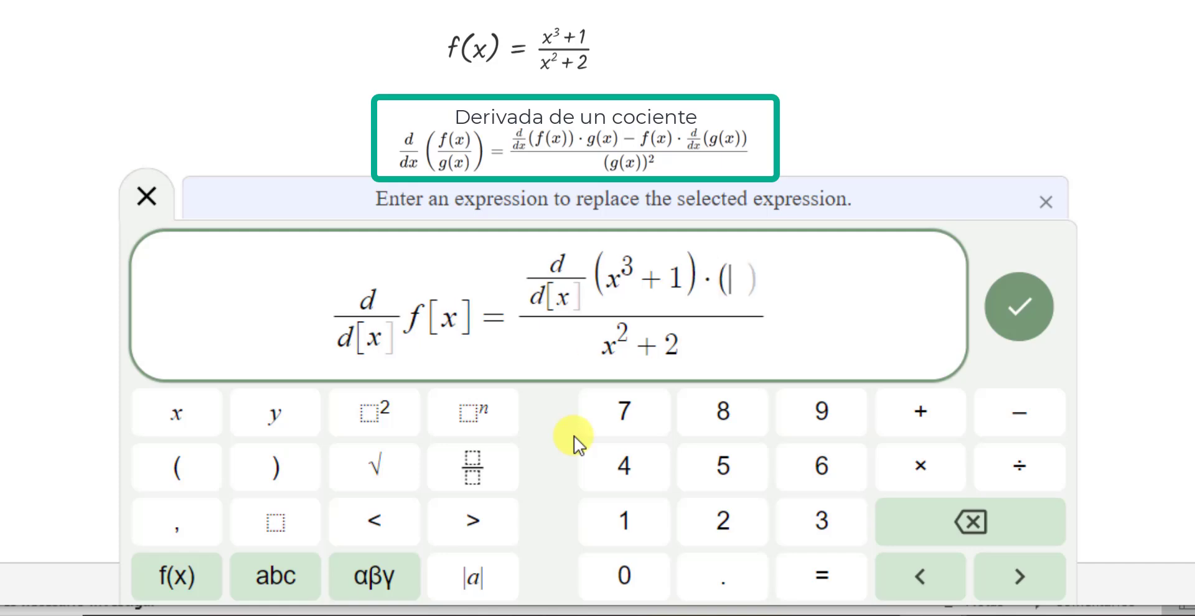
pyautogui.write('x')
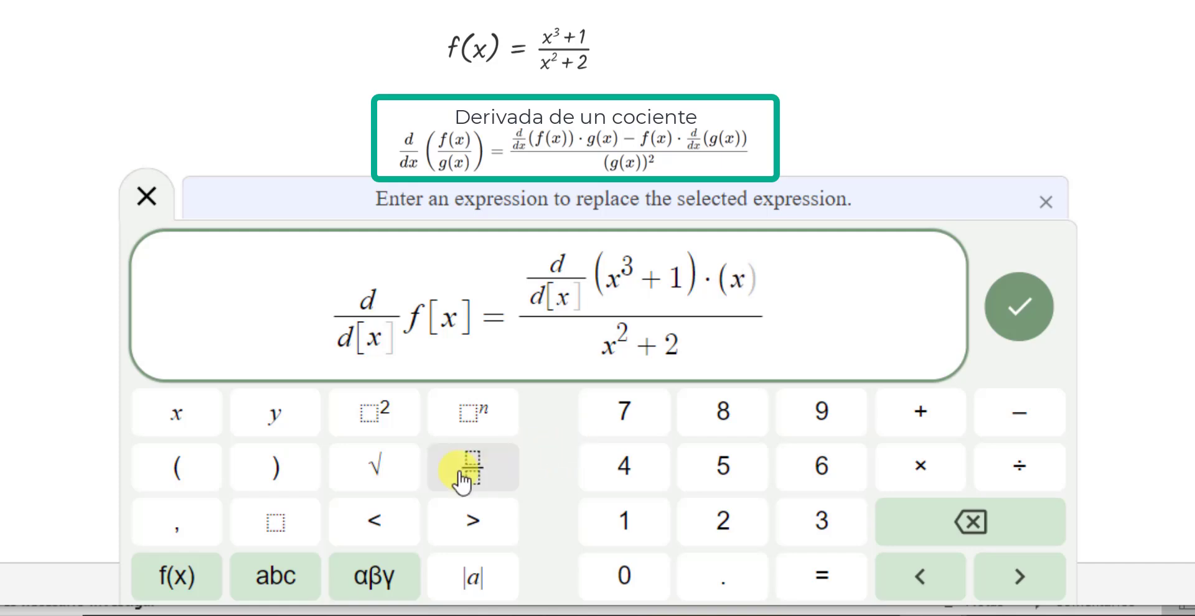
pyautogui.click(373, 423)
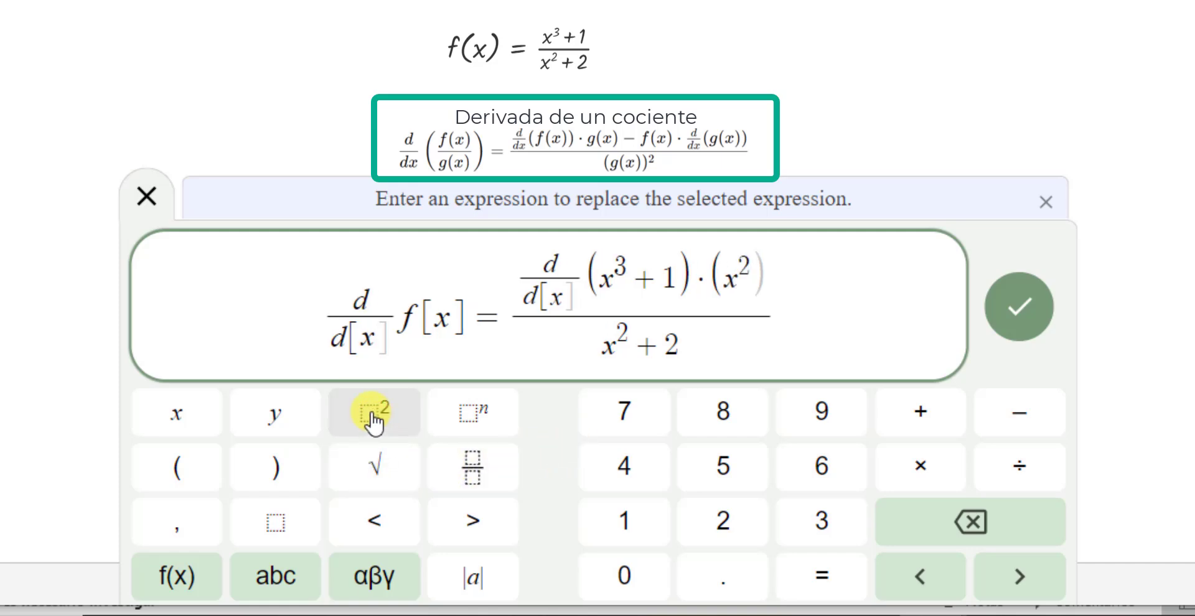
pyautogui.write('+2')
pyautogui.press('Right')
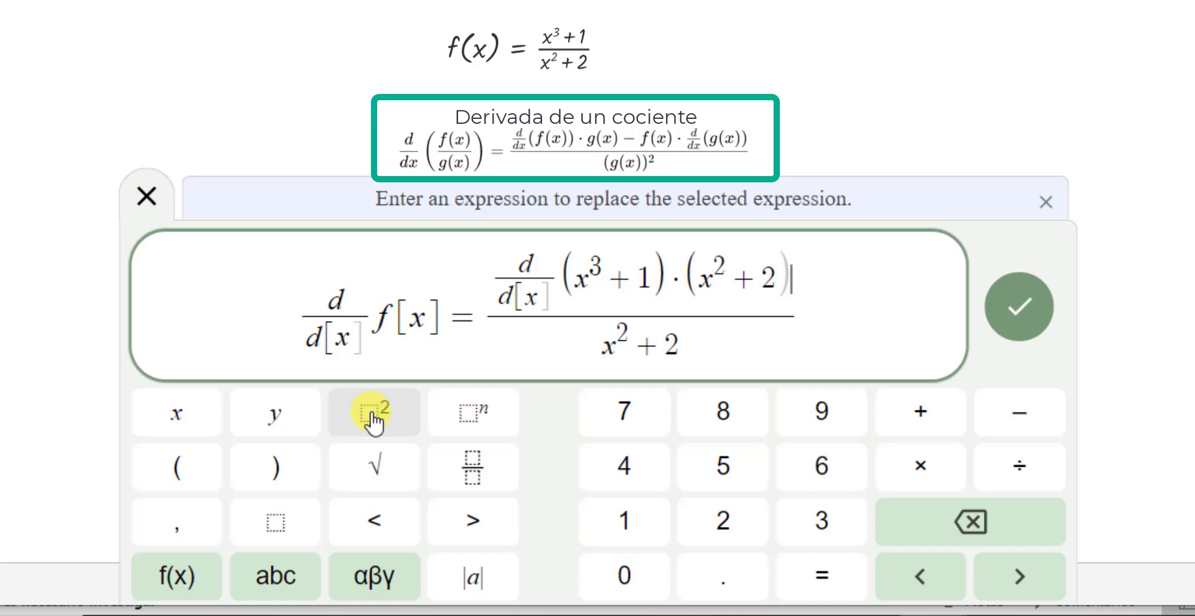
# Subtract the factor (x^3+1) in the numerator, keeping the +1 outside the exponent
pyautogui.write('-')
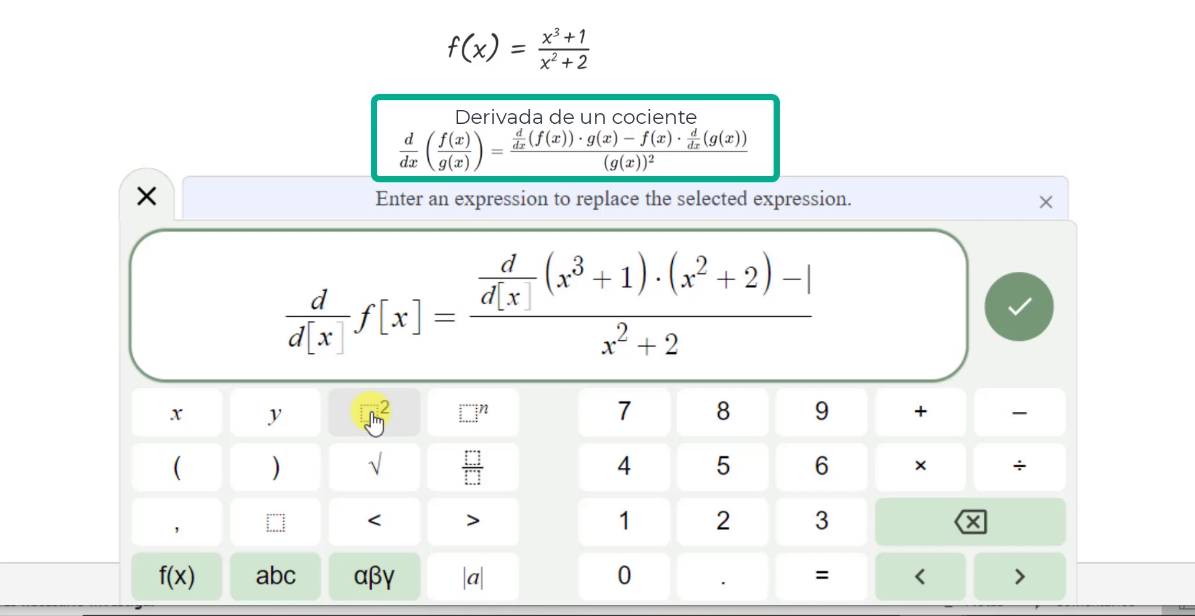
pyautogui.write('(')
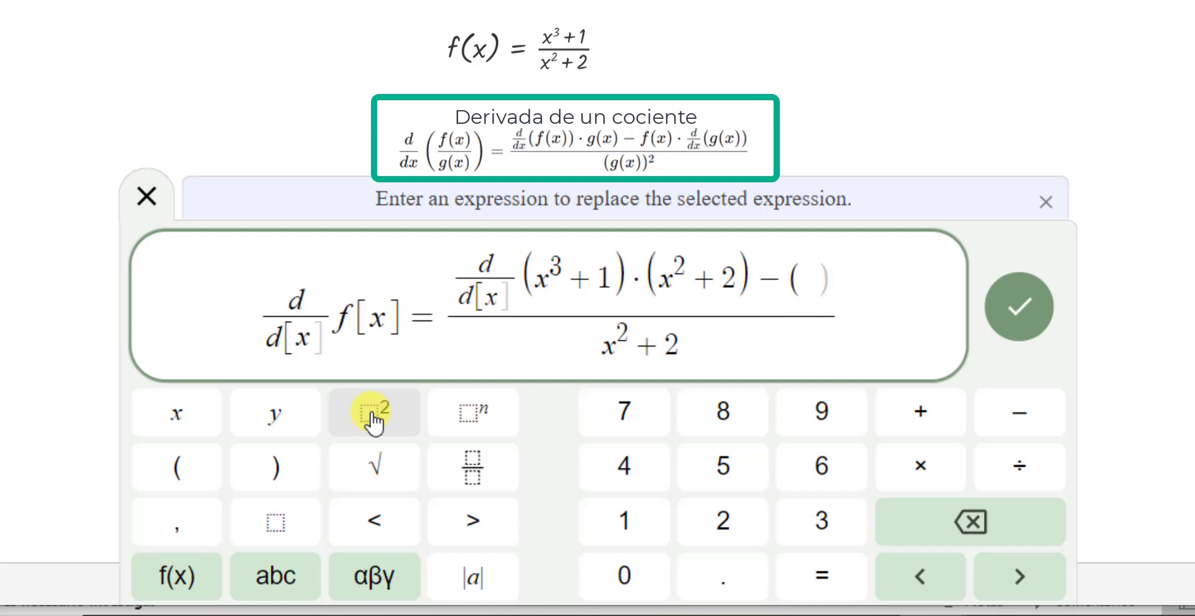
pyautogui.write('x')
pyautogui.click(474, 435)
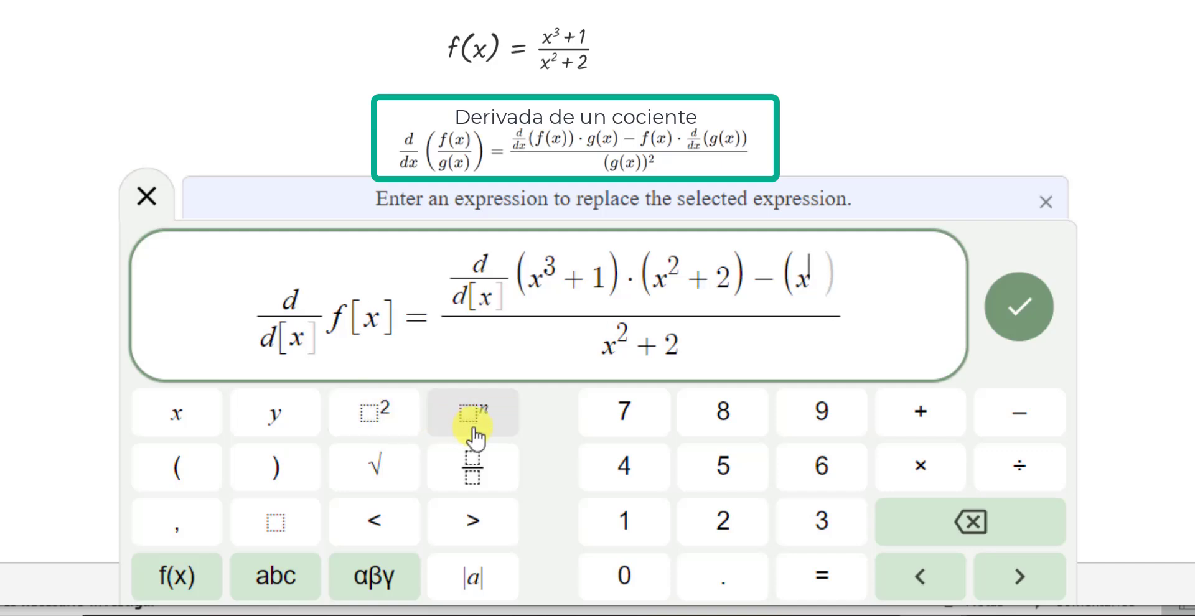
pyautogui.write('3')
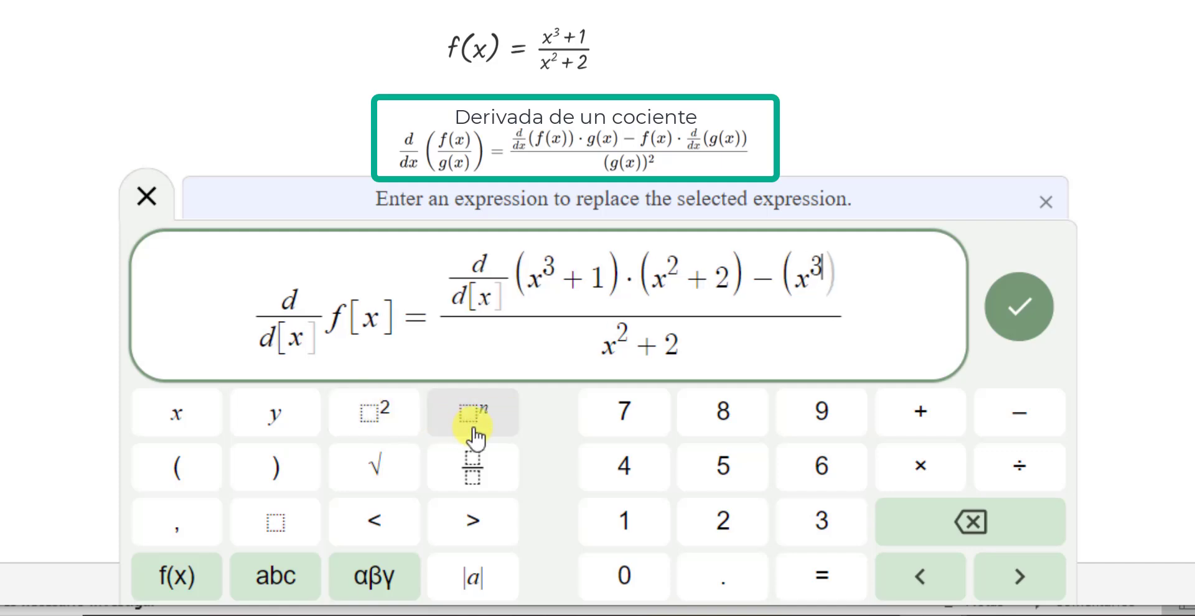
pyautogui.write('+1')
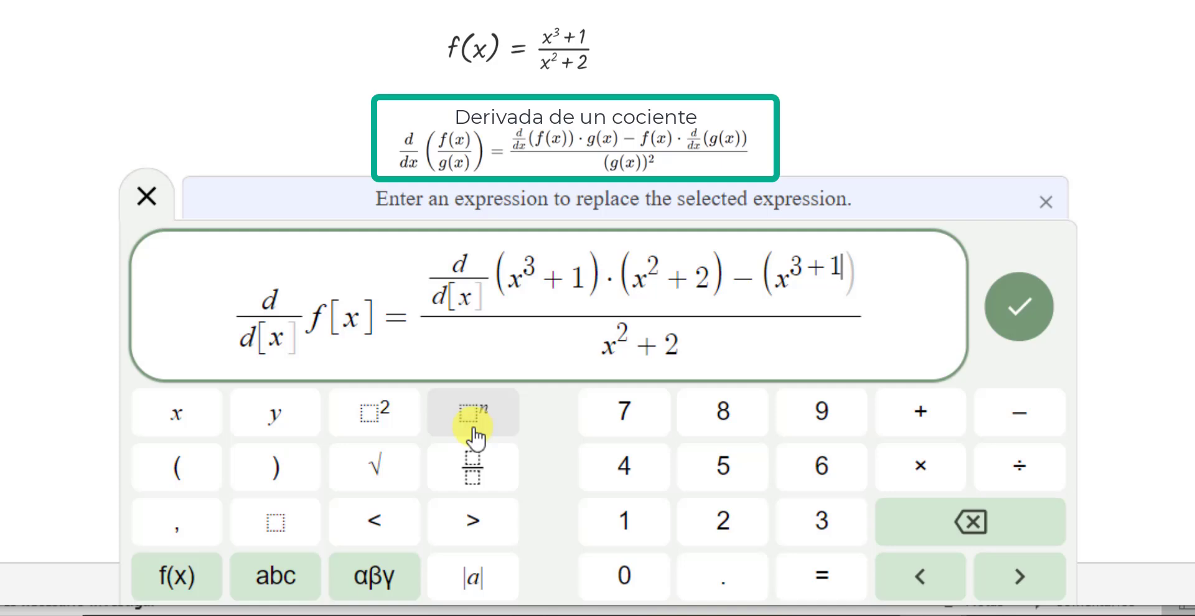
pyautogui.press('BackSpace')
pyautogui.press('BackSpace')
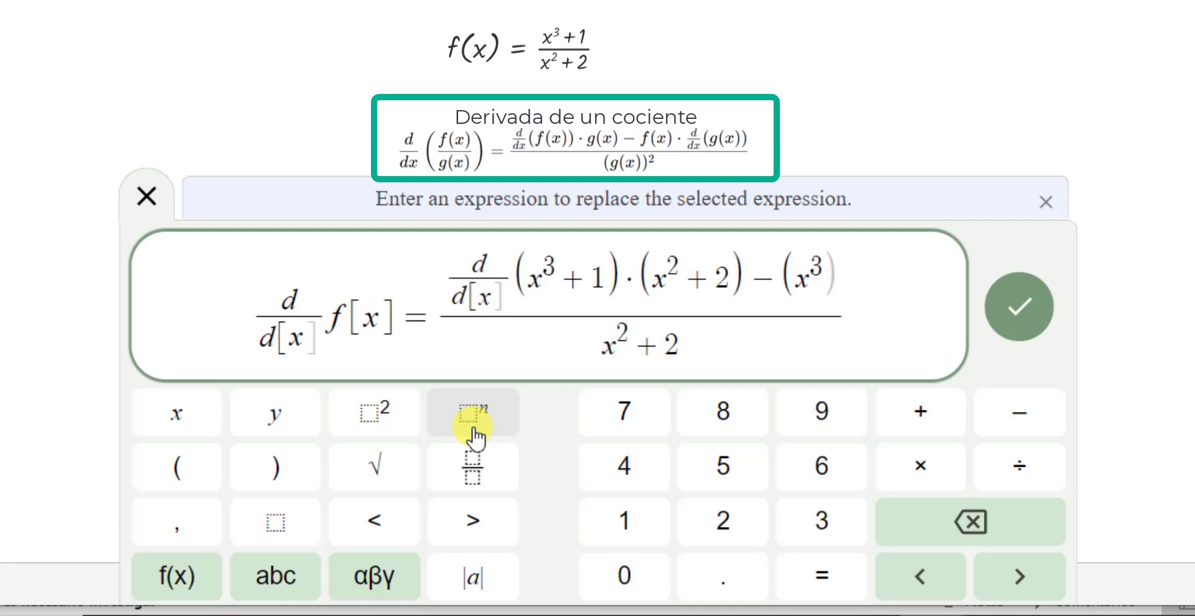
pyautogui.press('Right')
pyautogui.write('+1')
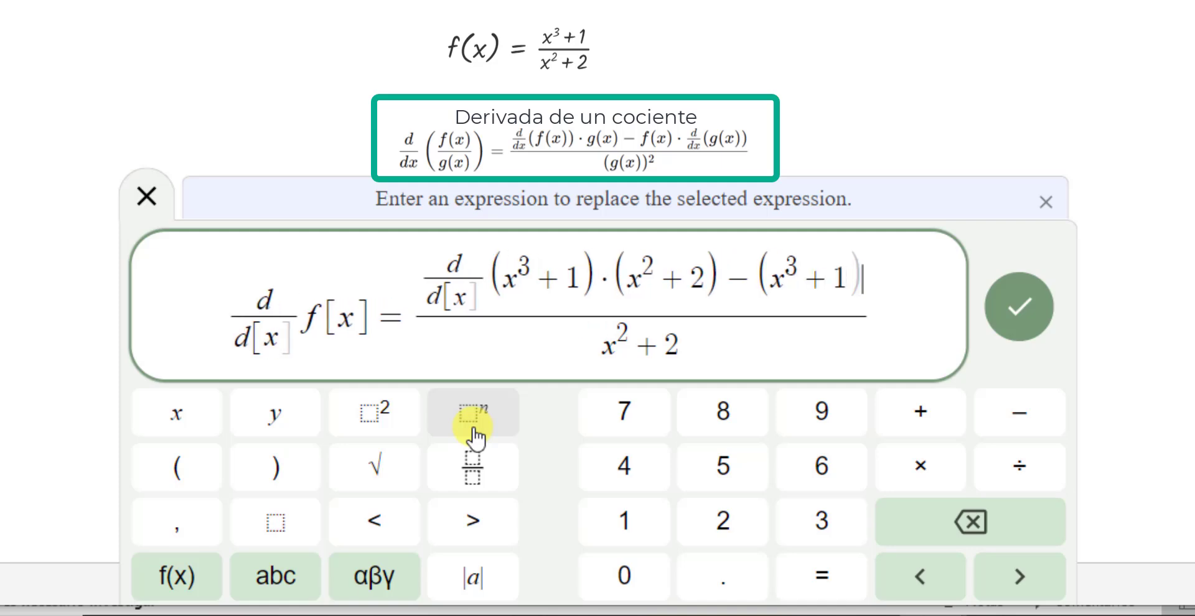
# Multiply the subtracted (x^3+1) by d/d[x] followed by an empty pair of parentheses
pyautogui.write(')*')
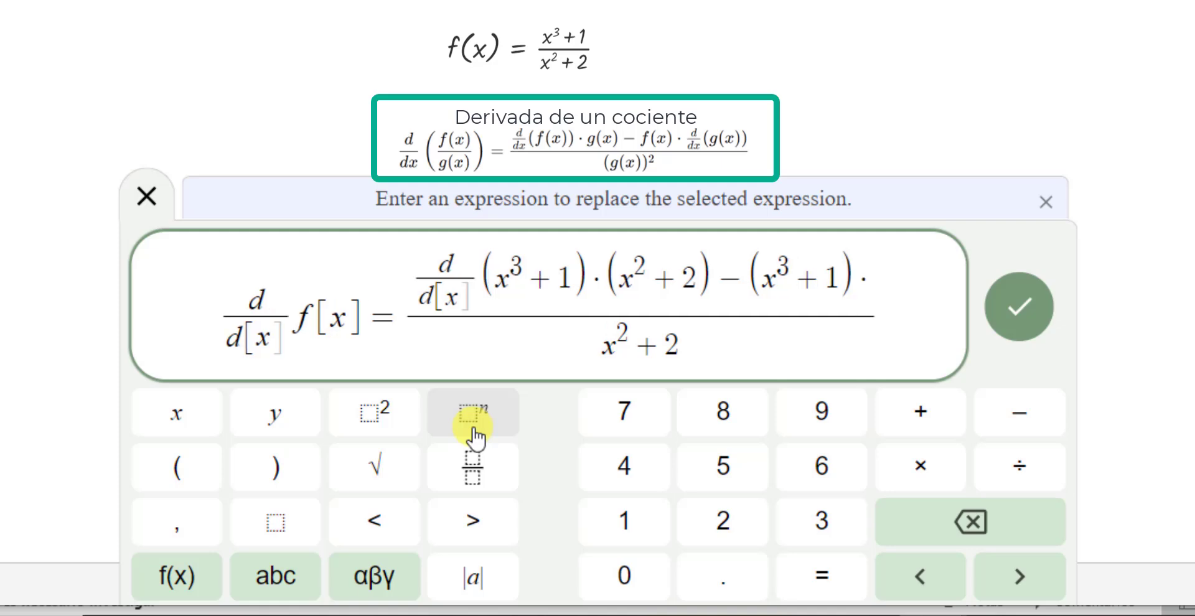
pyautogui.write('(')
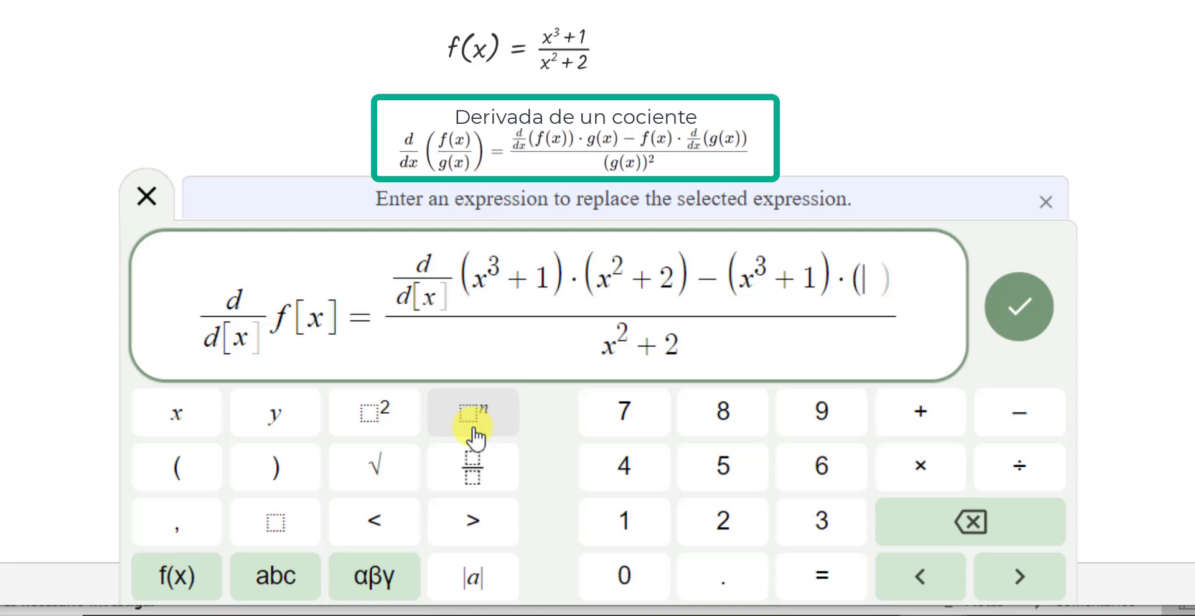
pyautogui.press('Left')
pyautogui.click(476, 474)
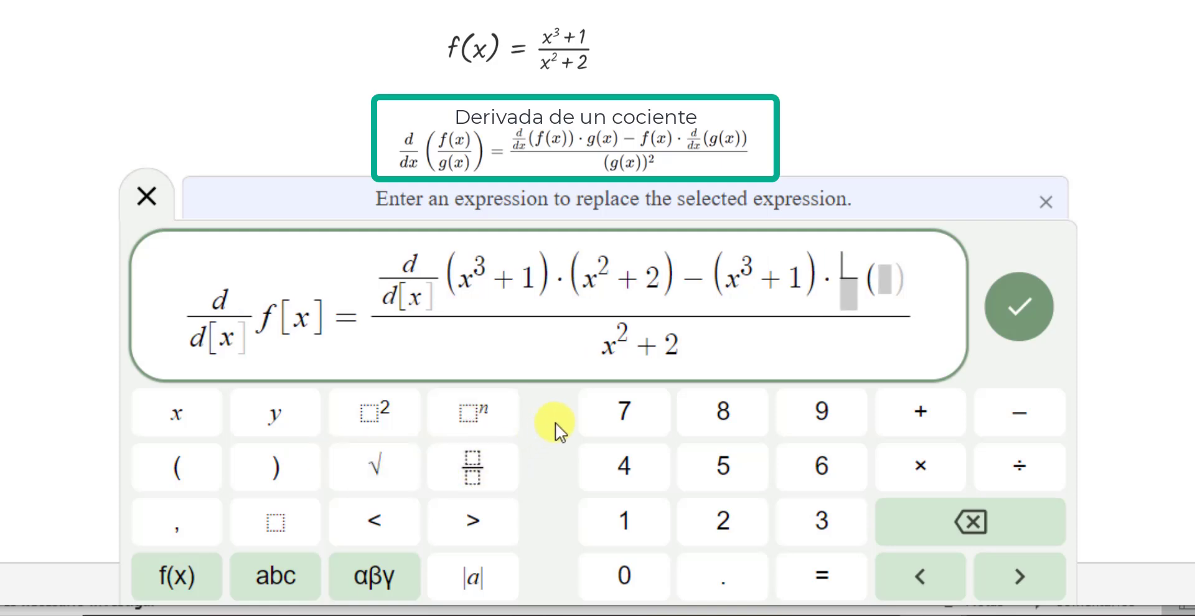
pyautogui.write('d')
pyautogui.press('Down')
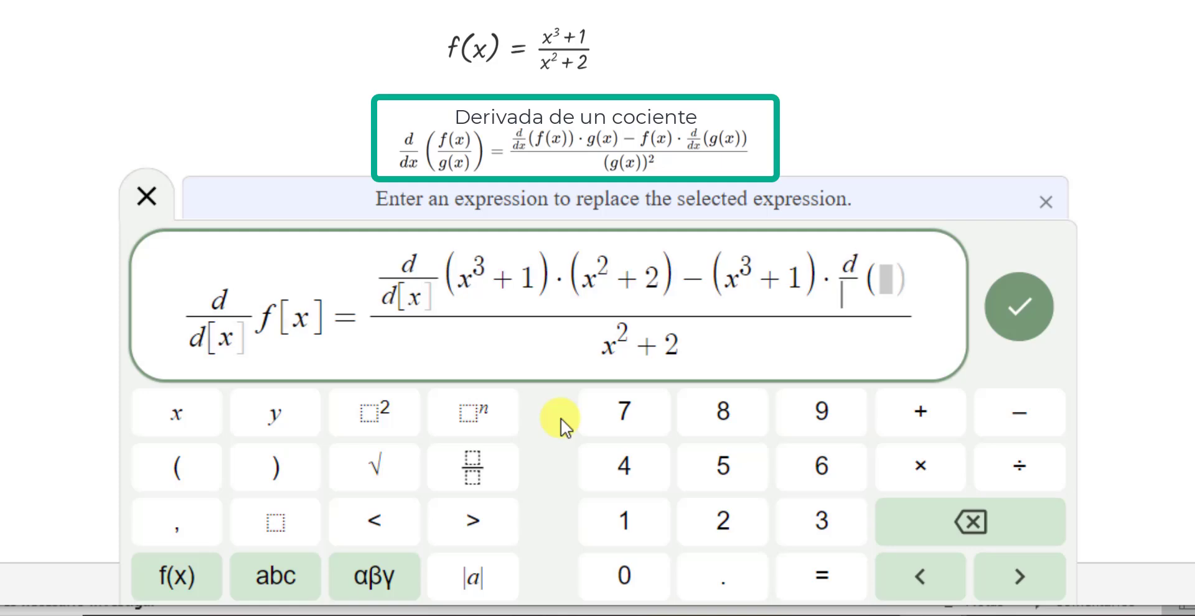
pyautogui.write('d(x')
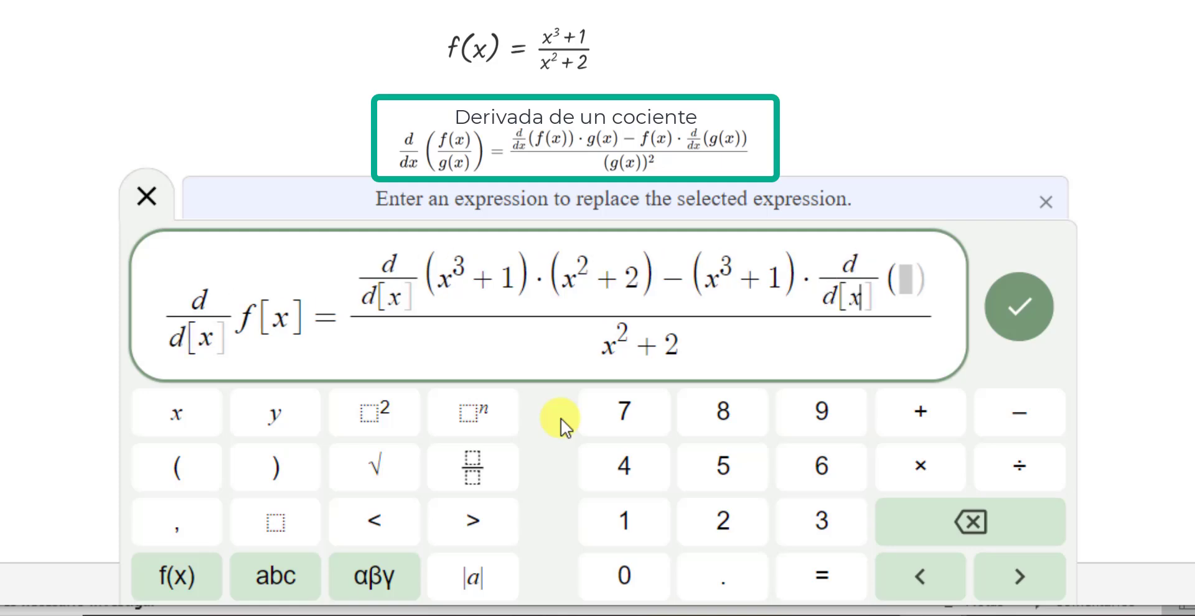
# Fill the empty parentheses after the second derivative operator with x^2+2
pyautogui.press('Right')
pyautogui.press('Right')
pyautogui.press('Right')
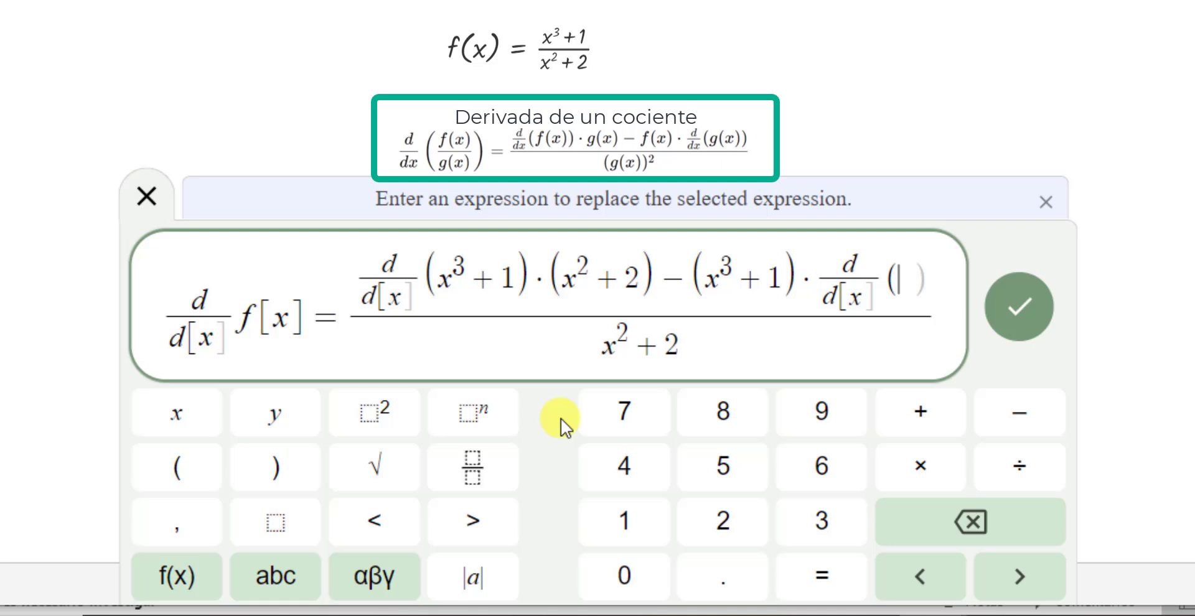
pyautogui.write('x')
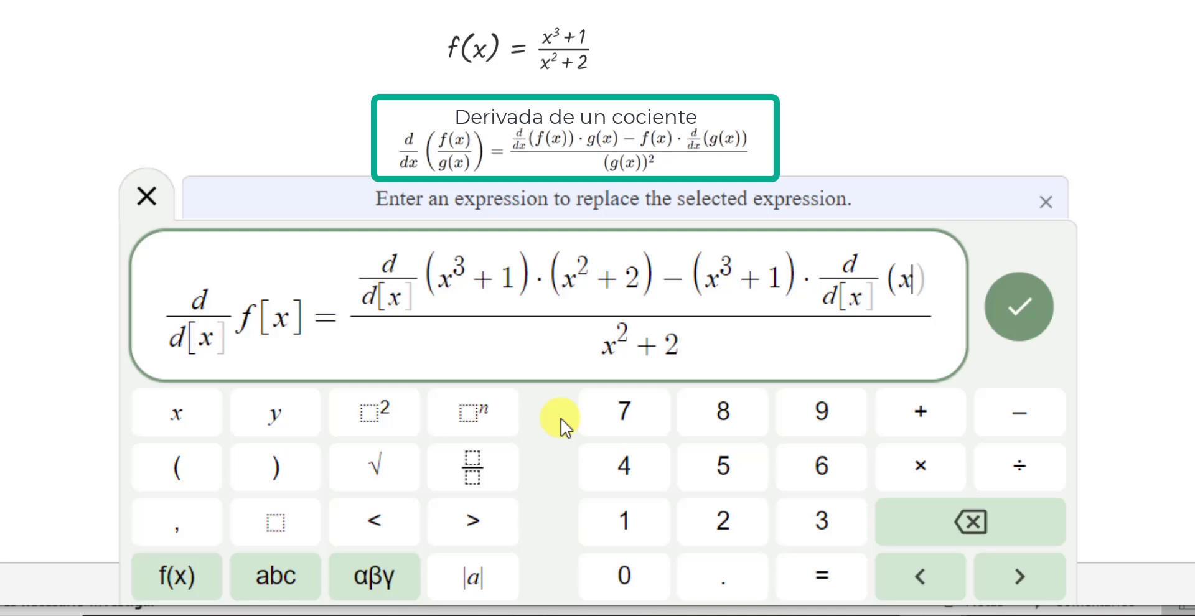
pyautogui.click(386, 425)
pyautogui.write('+ ')
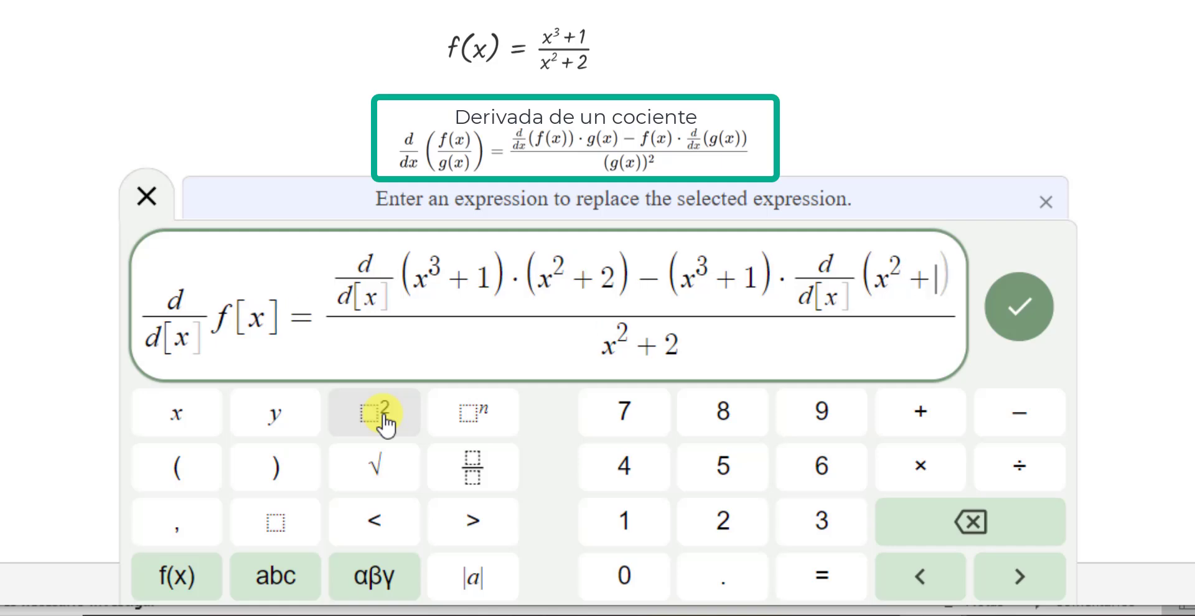
pyautogui.write('2')
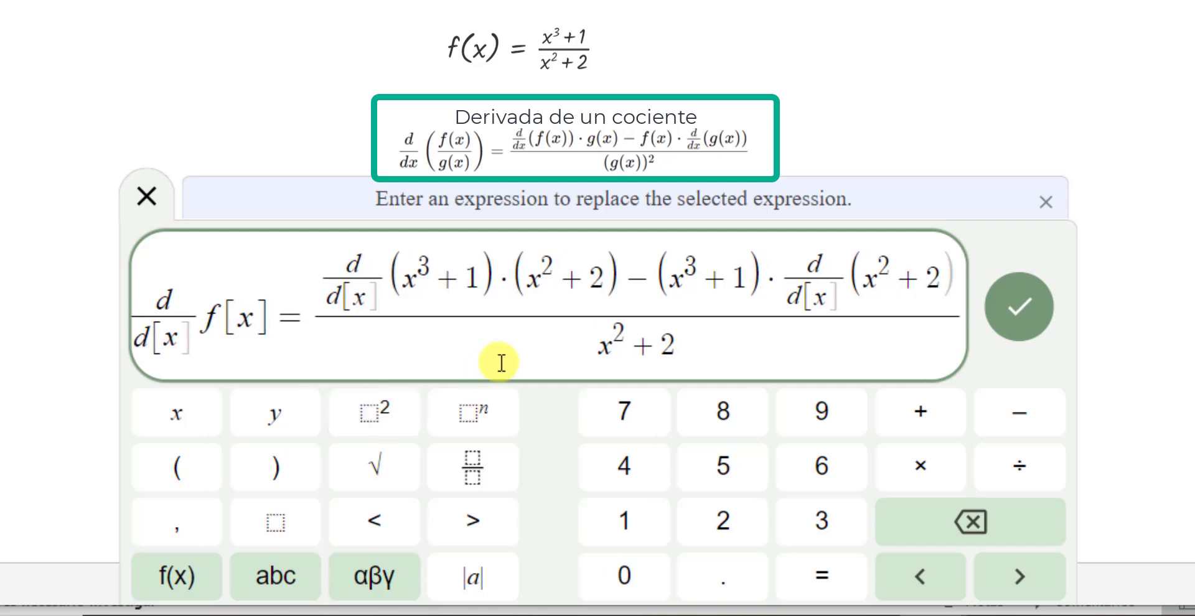
# Enclose the denominator x^2+2 in parentheses, square it, and add the completed quotient-rule line to the whiteboard
pyautogui.click(594, 344)
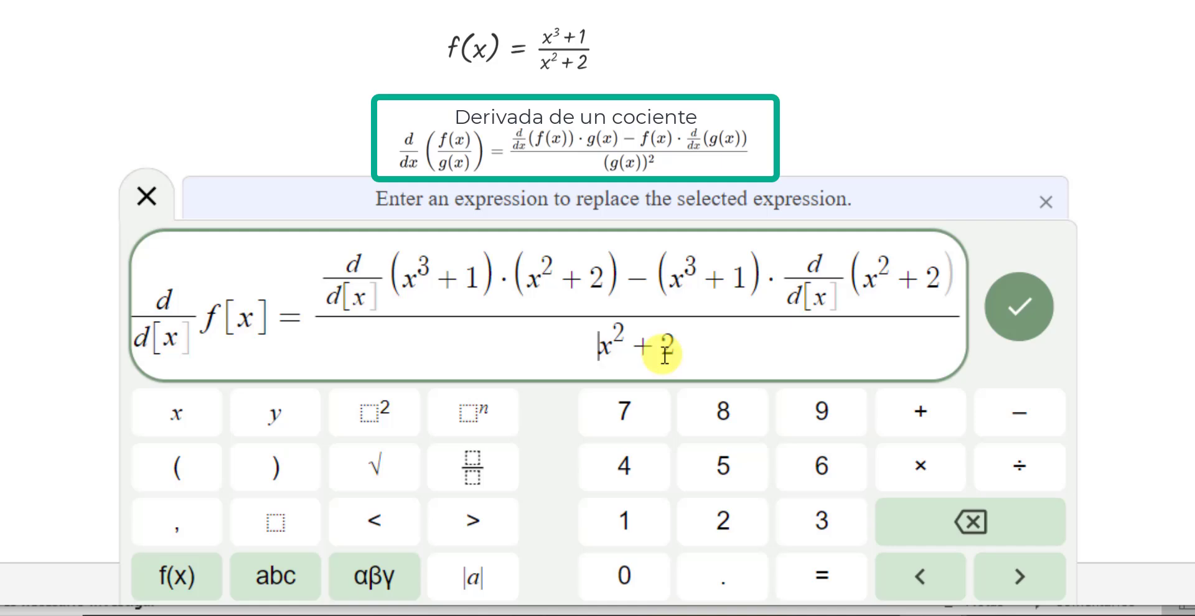
pyautogui.write('(')
pyautogui.press('Right')
pyautogui.press('Right')
pyautogui.press('Right')
pyautogui.press('Right')
pyautogui.press('Right')
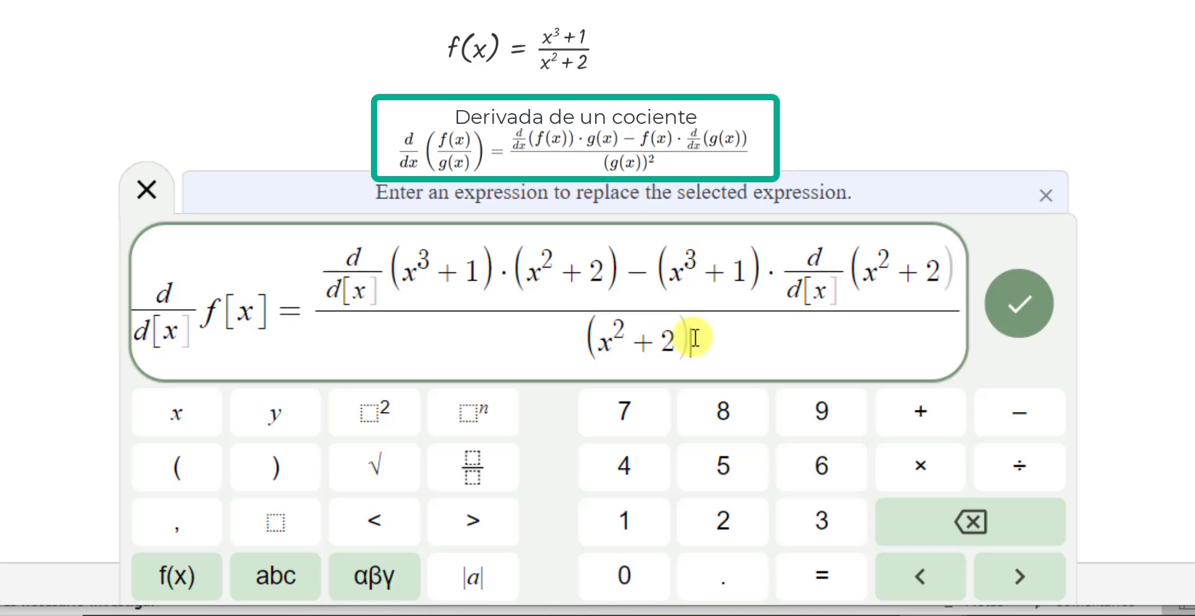
pyautogui.click(380, 428)
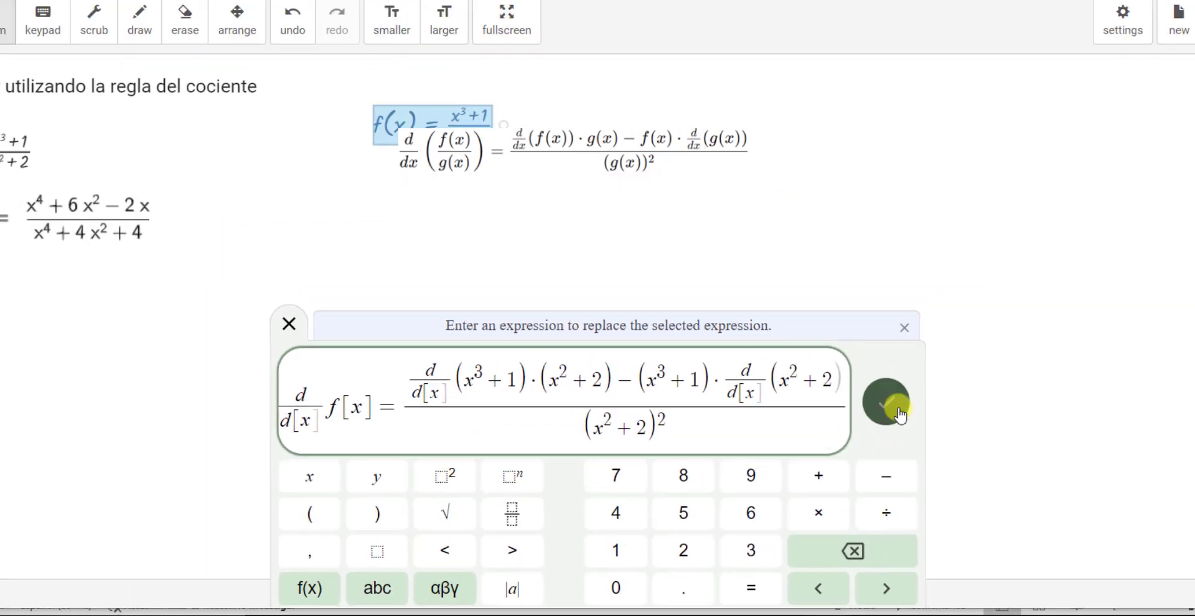
pyautogui.click(1018, 303)
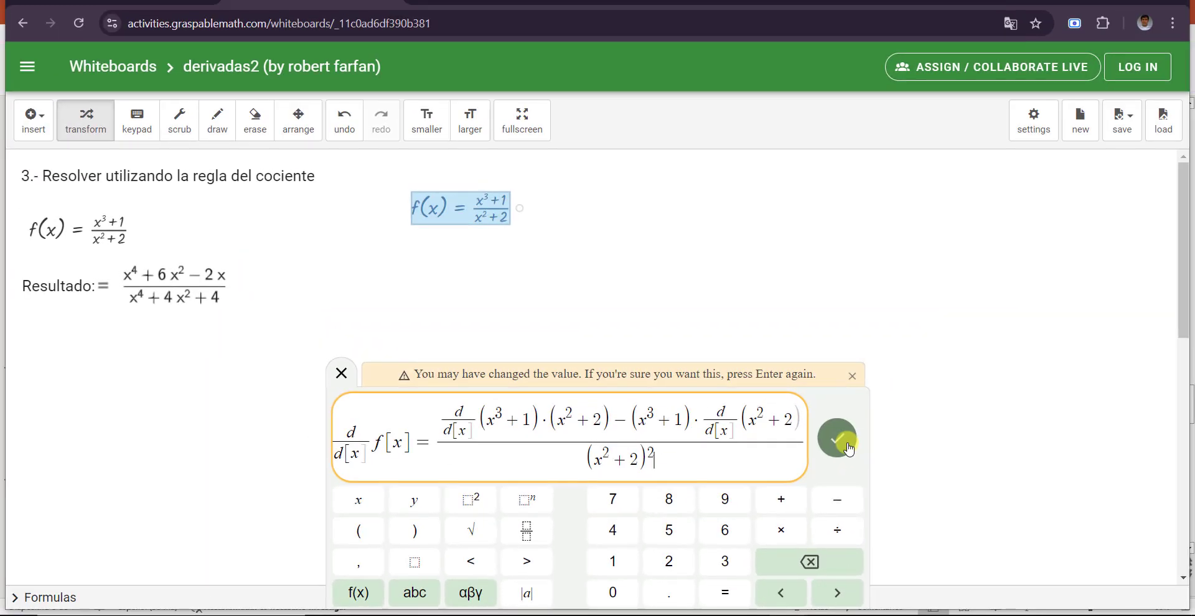
pyautogui.click(1019, 303)
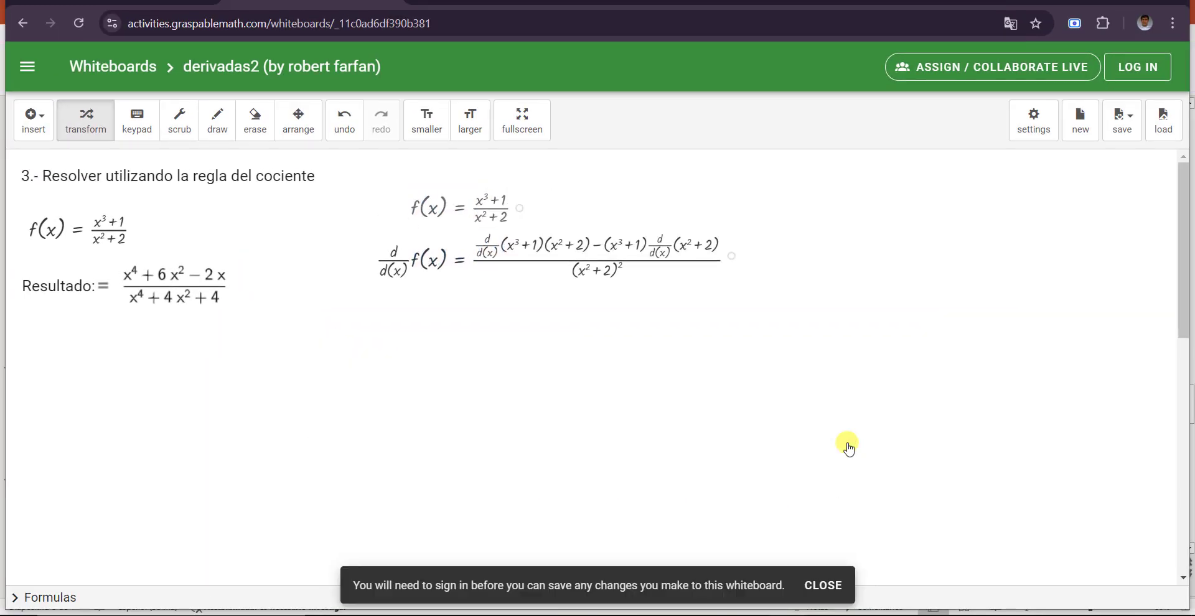
# Open the quotient-rule line for transformation and replace x^3 with 3x^2 in the first numerator factor
pyautogui.click(692, 353)
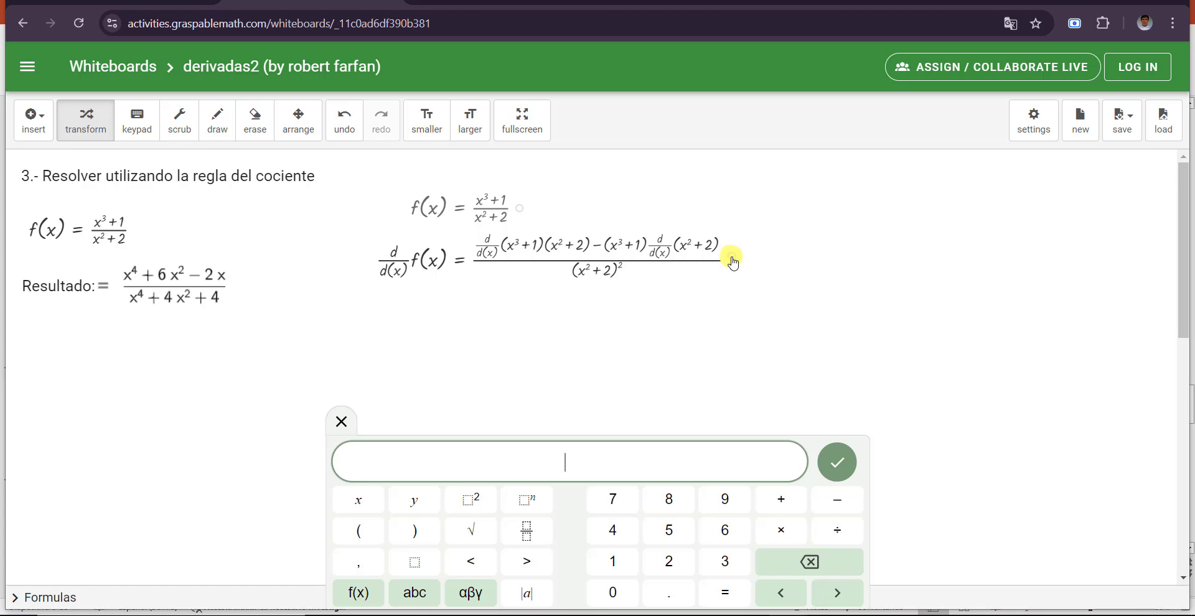
pyautogui.click(733, 261)
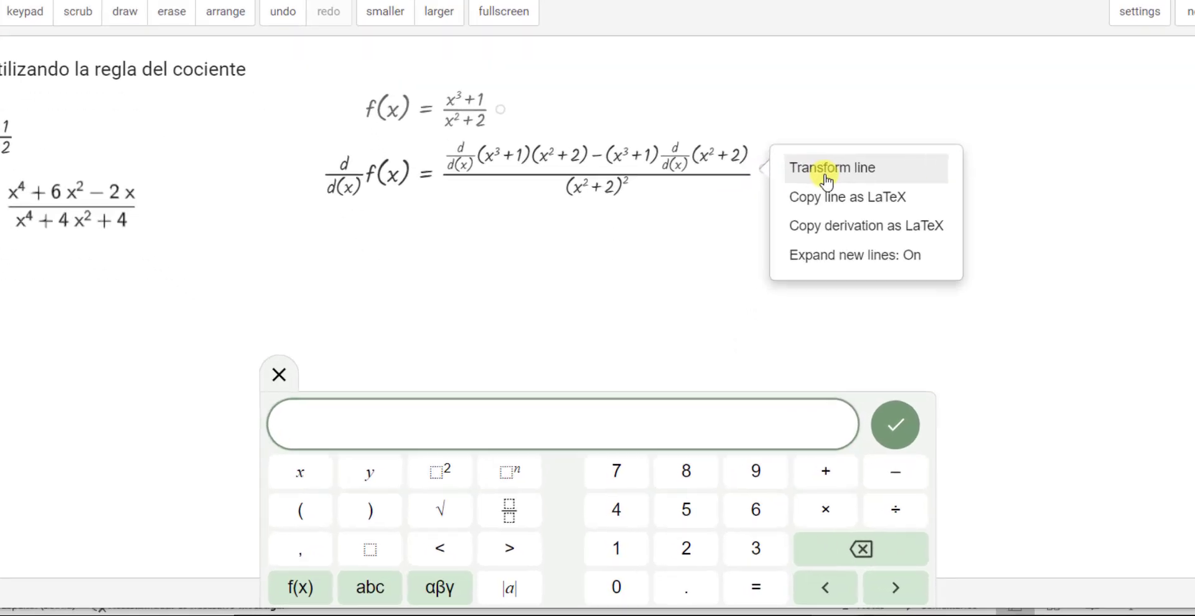
pyautogui.click(781, 264)
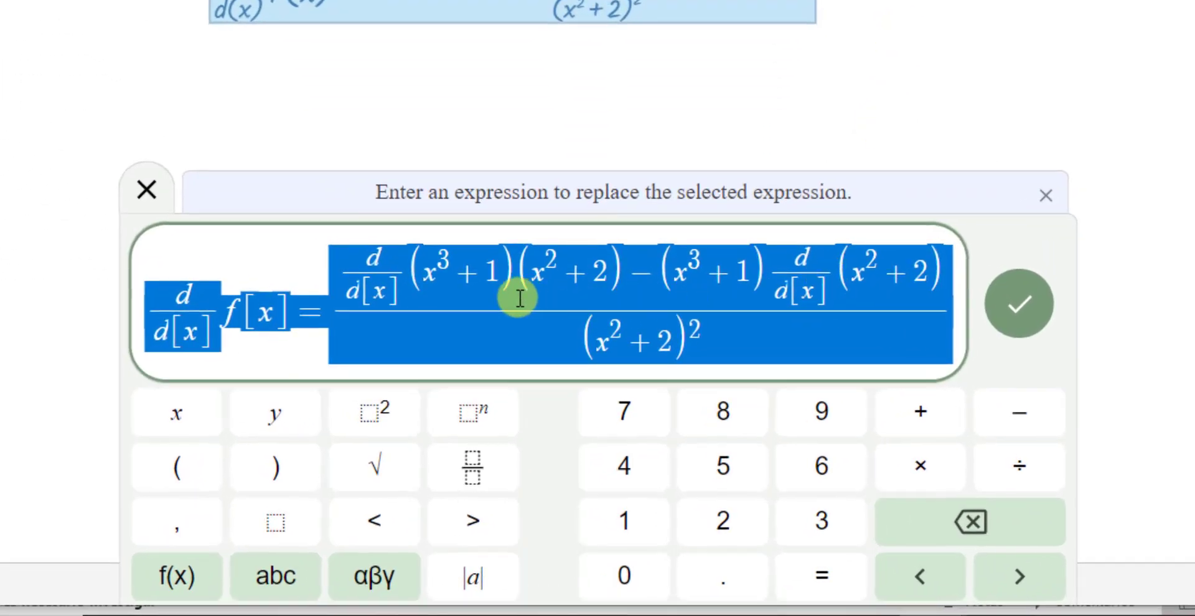
pyautogui.click(404, 269)
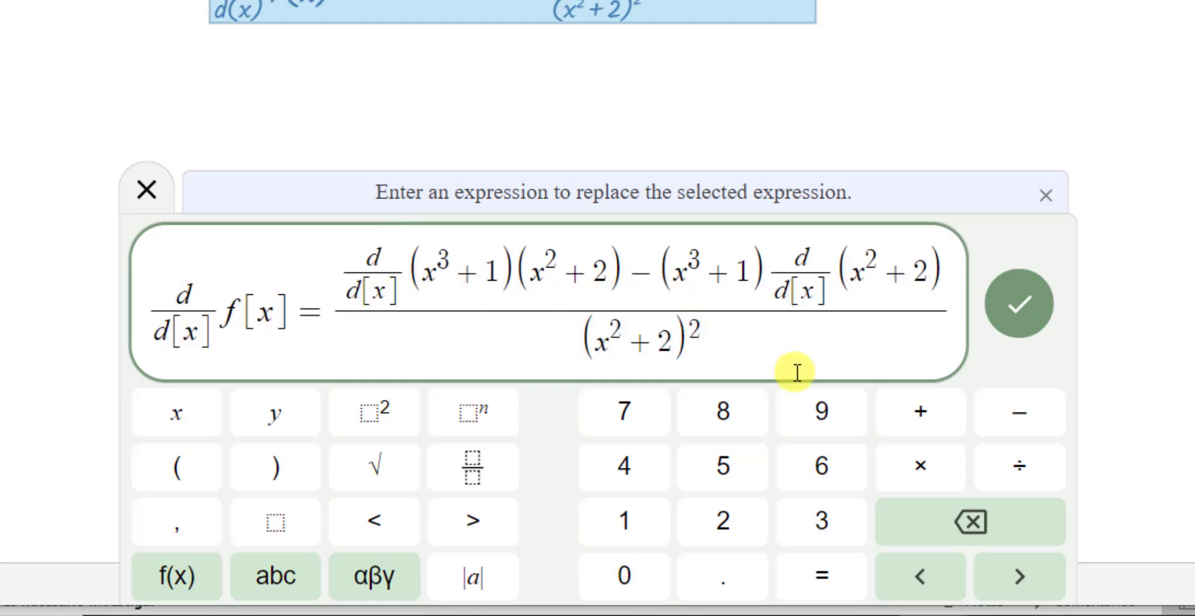
pyautogui.press('Right')
pyautogui.press('Right')
pyautogui.write('3')
pyautogui.press('Right')
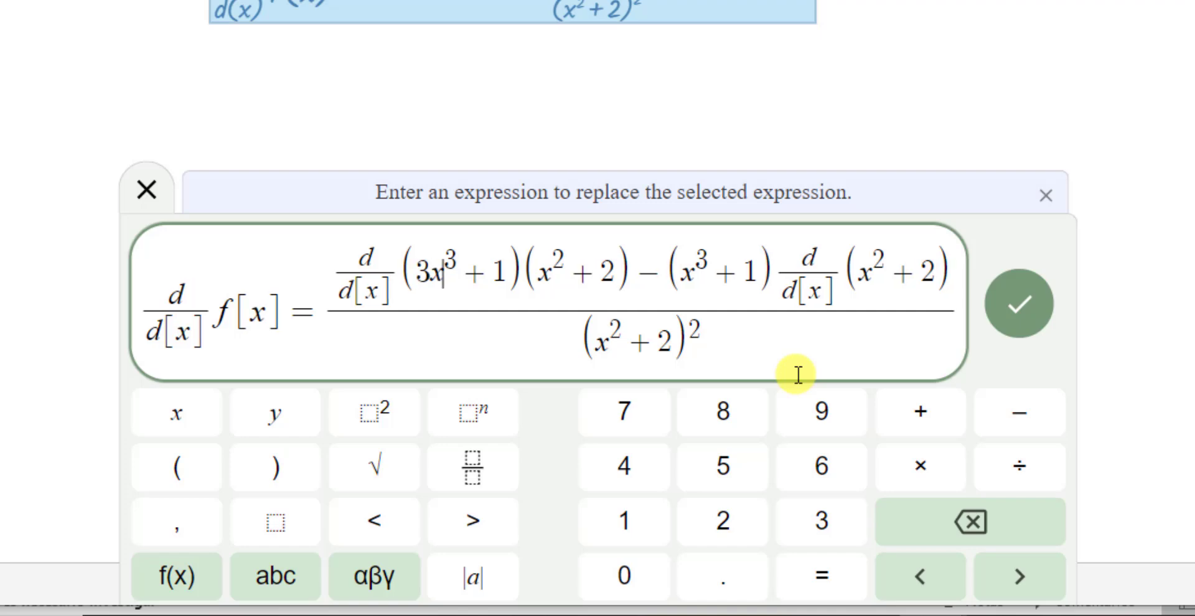
pyautogui.press('Delete')
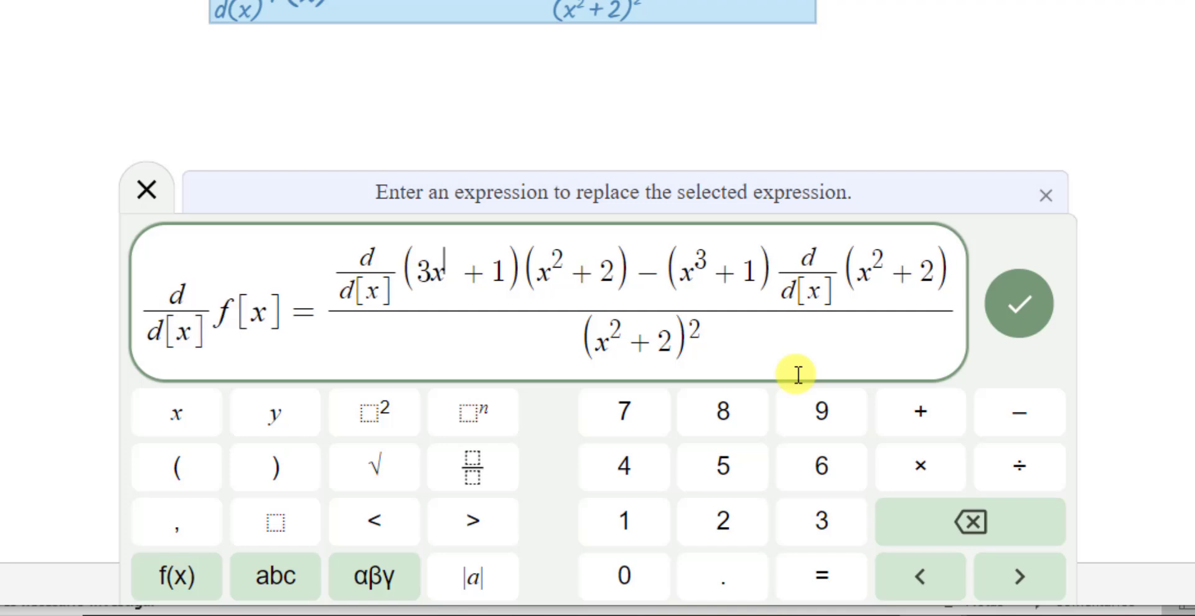
pyautogui.write('^2')
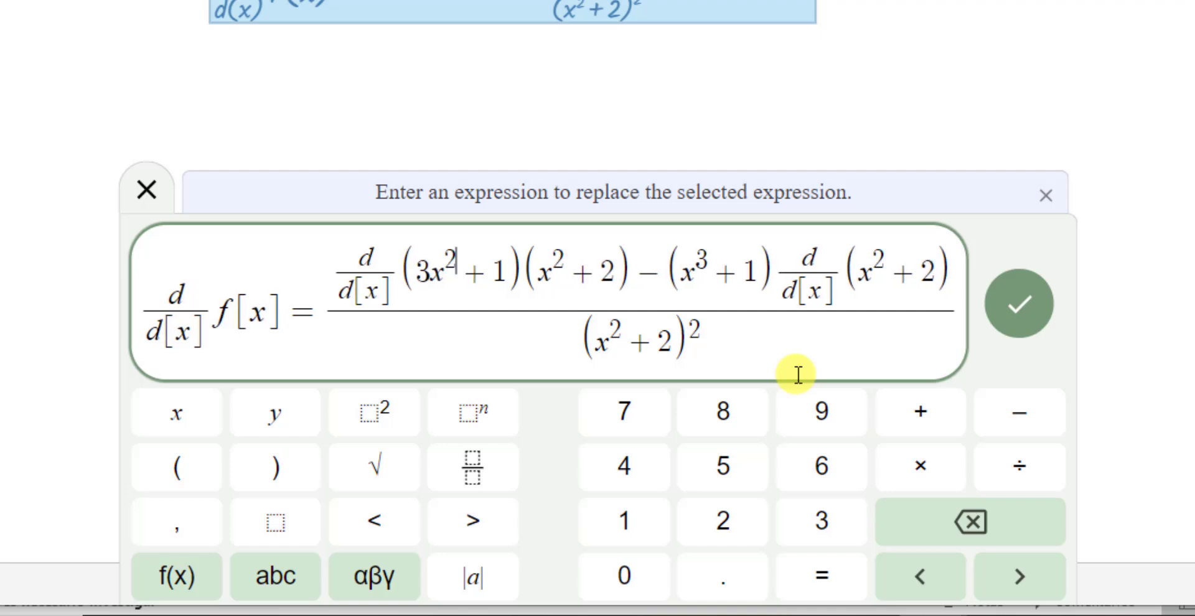
# Replace the constant 1 in the first numerator factor with 0 and remove that zero term, leaving (3x^2)
pyautogui.press('Right')
pyautogui.press('Right')
pyautogui.press('Right')
pyautogui.press('BackSpace')
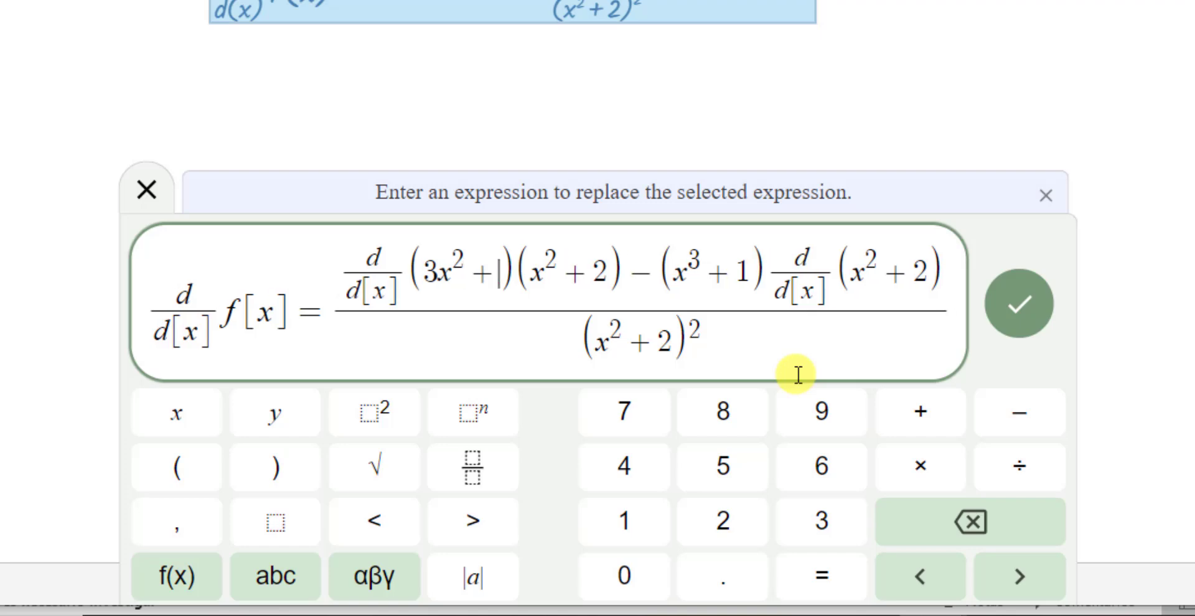
pyautogui.write('0')
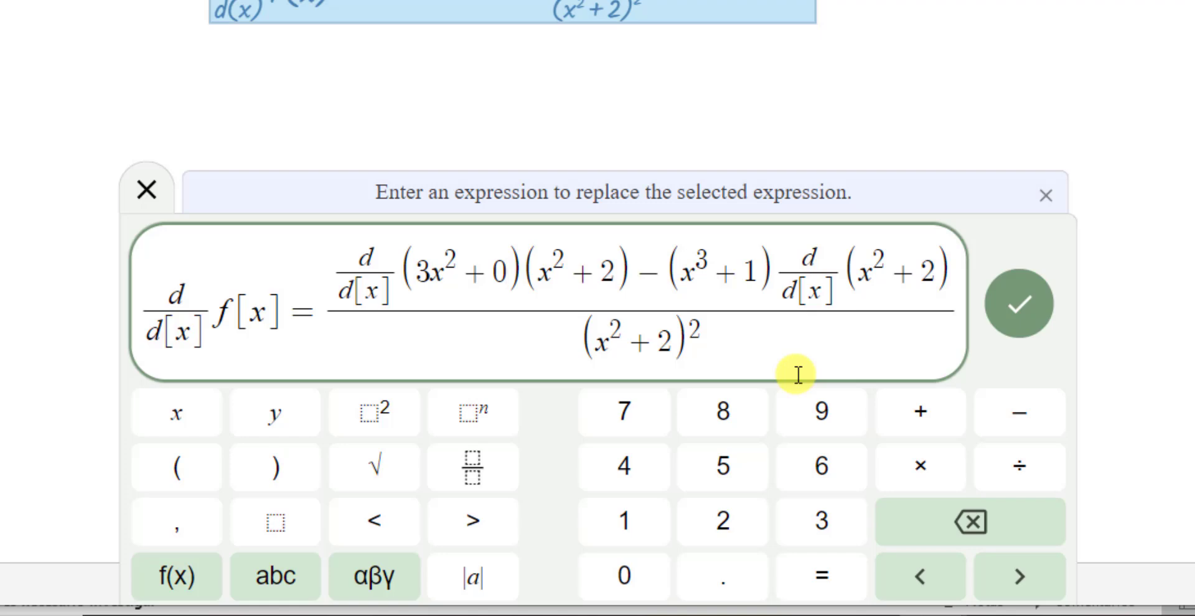
pyautogui.press('BackSpace')
pyautogui.press('BackSpace')
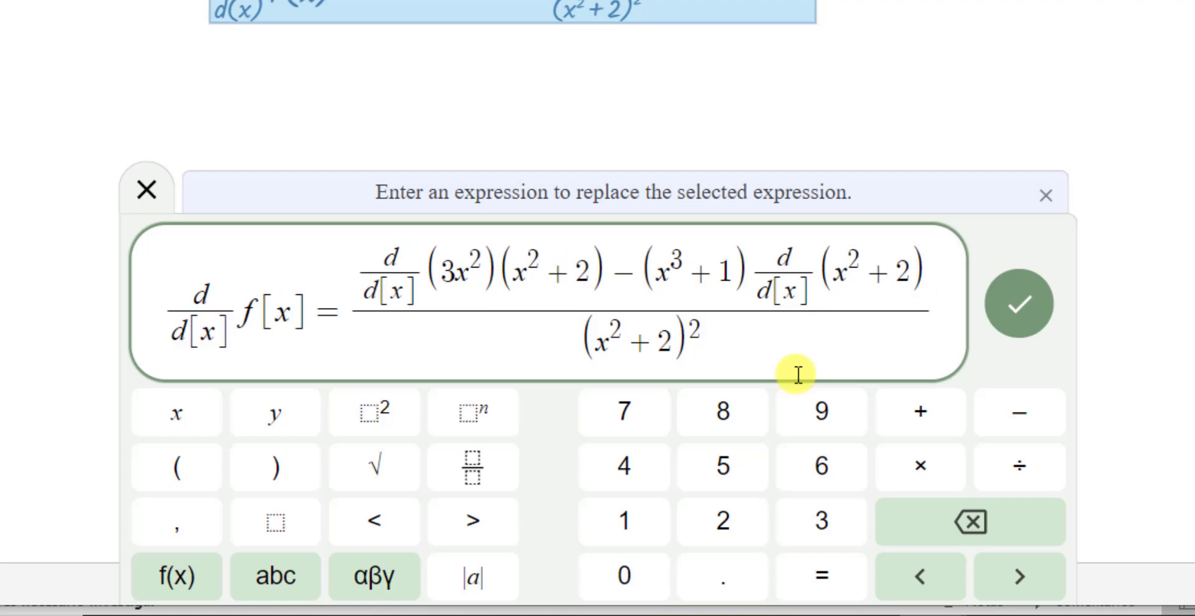
# Delete the d/d[x] operator in front of (3x^2) in the numerator
pyautogui.click(413, 267)
pyautogui.moveTo(427, 271); pyautogui.dragTo(390, 264)
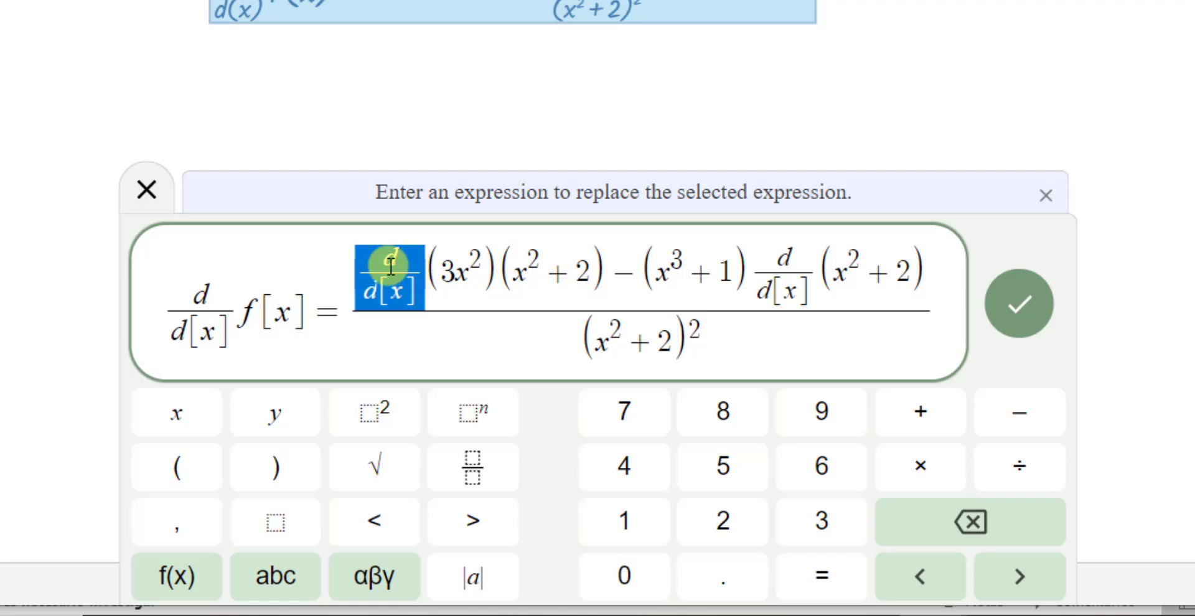
pyautogui.press('BackSpace')
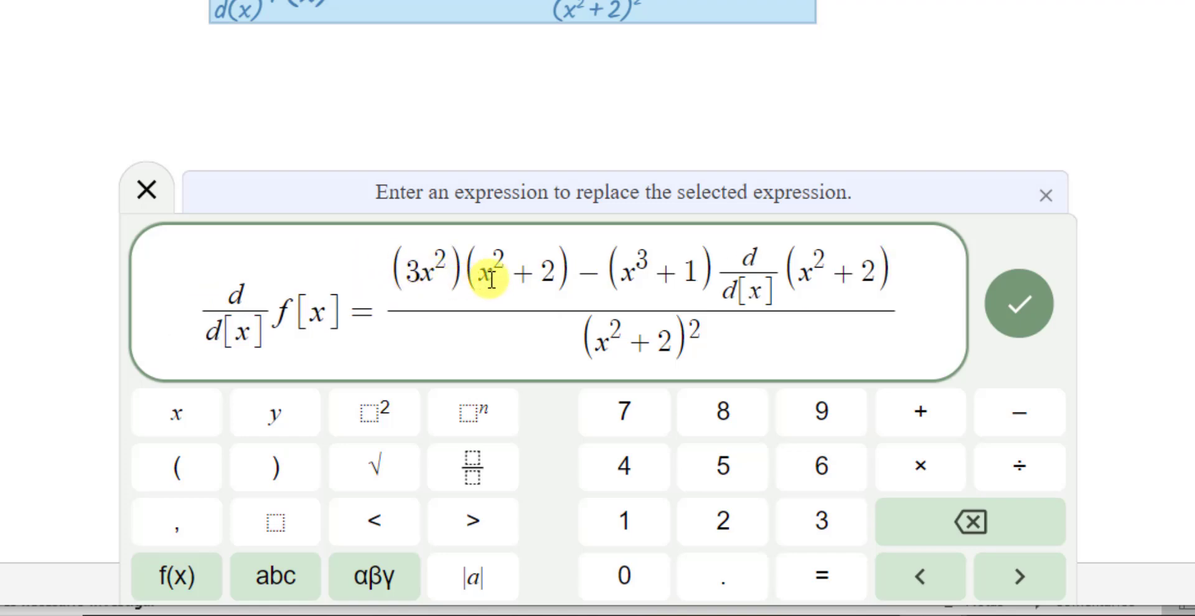
# Replace x^2 with 2x in the numerator's last factor
pyautogui.moveTo(731, 275); pyautogui.dragTo(755, 280)
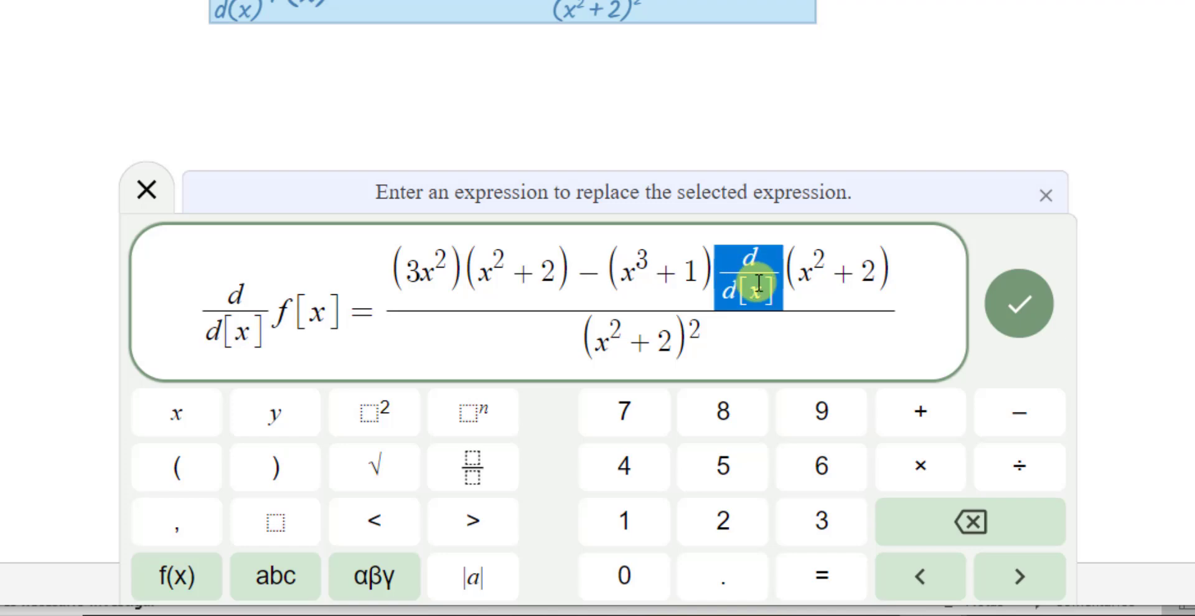
pyautogui.click(802, 272)
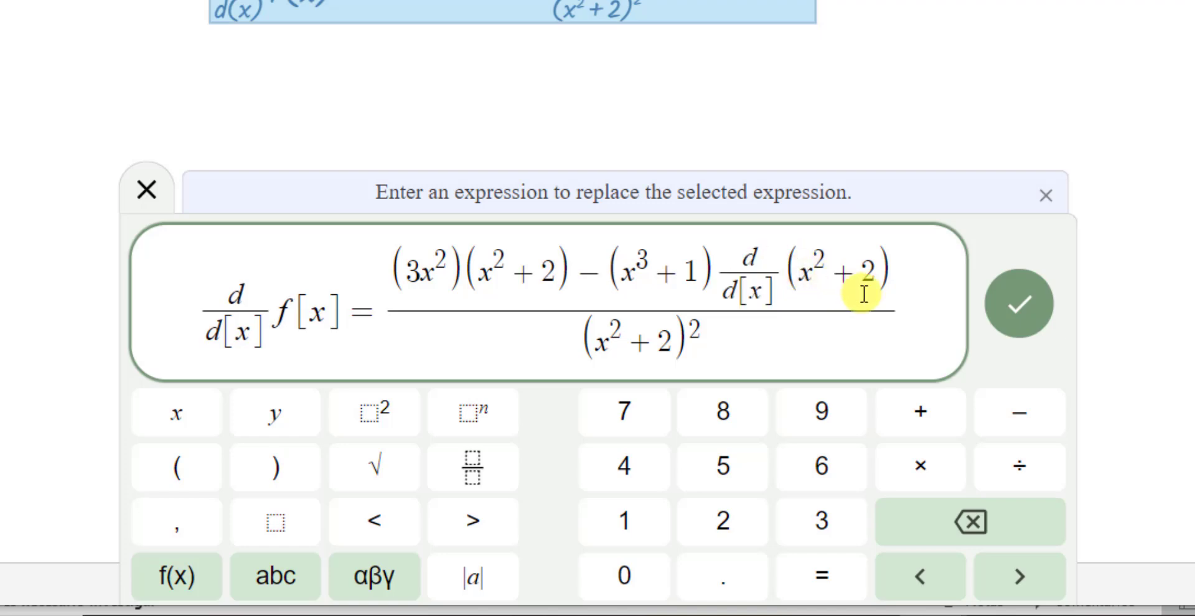
pyautogui.write('2')
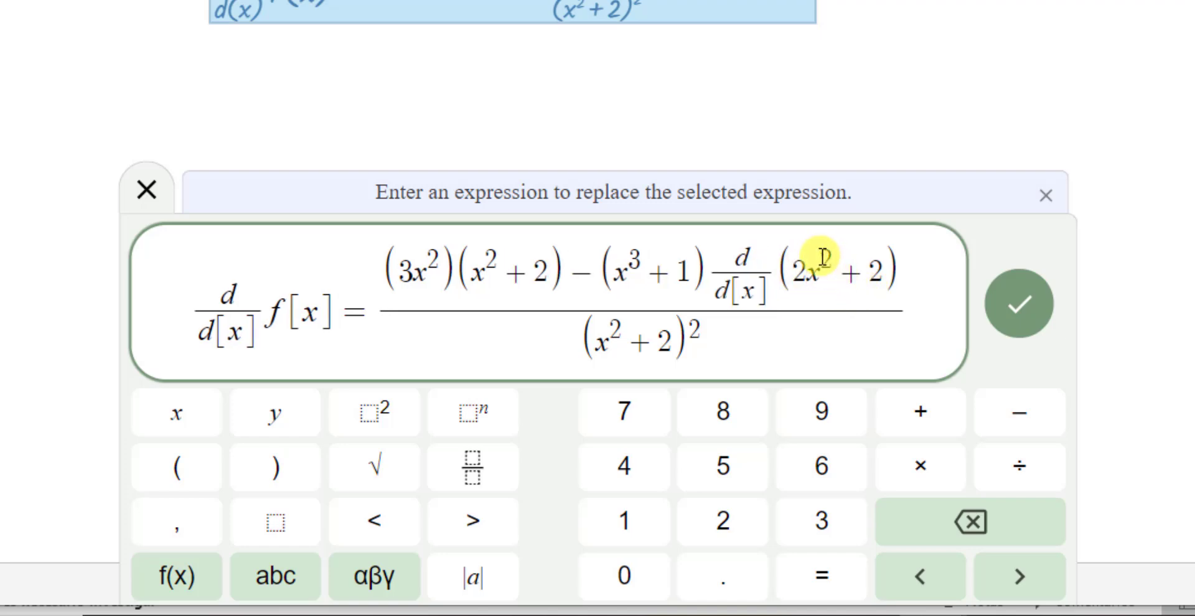
pyautogui.press('BackSpace')
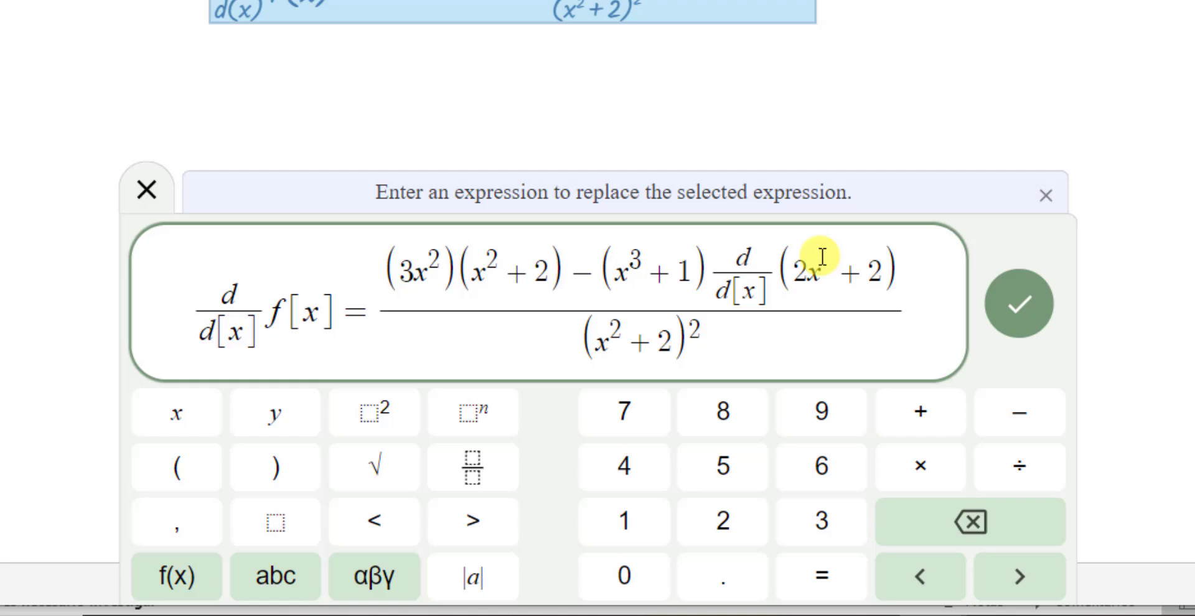
pyautogui.press('BackSpace')
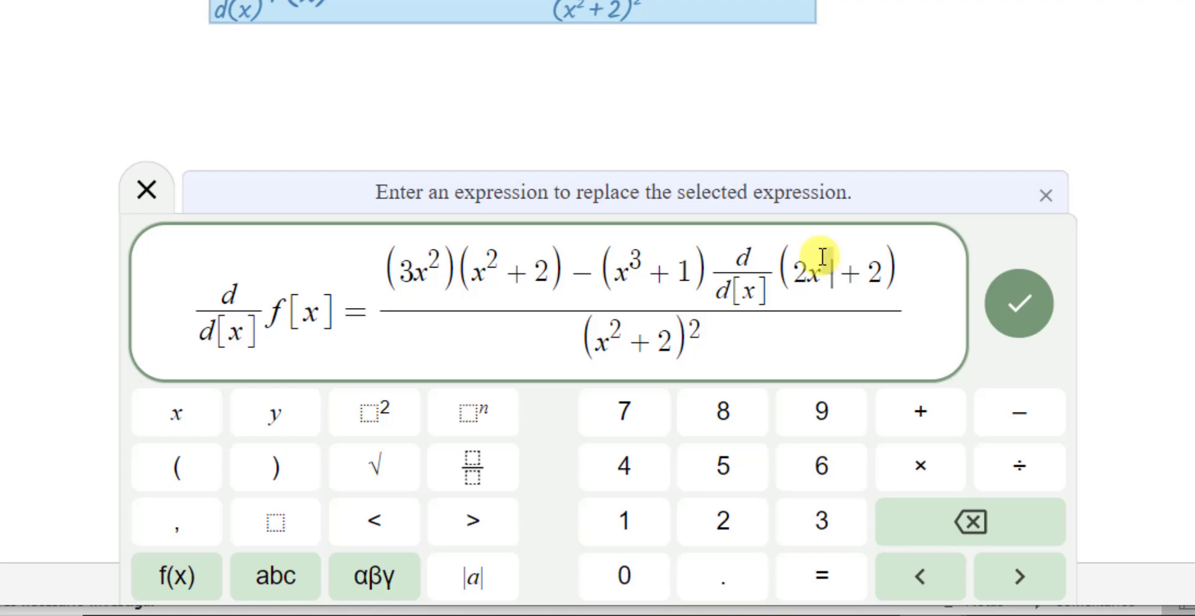
pyautogui.press('BackSpace')
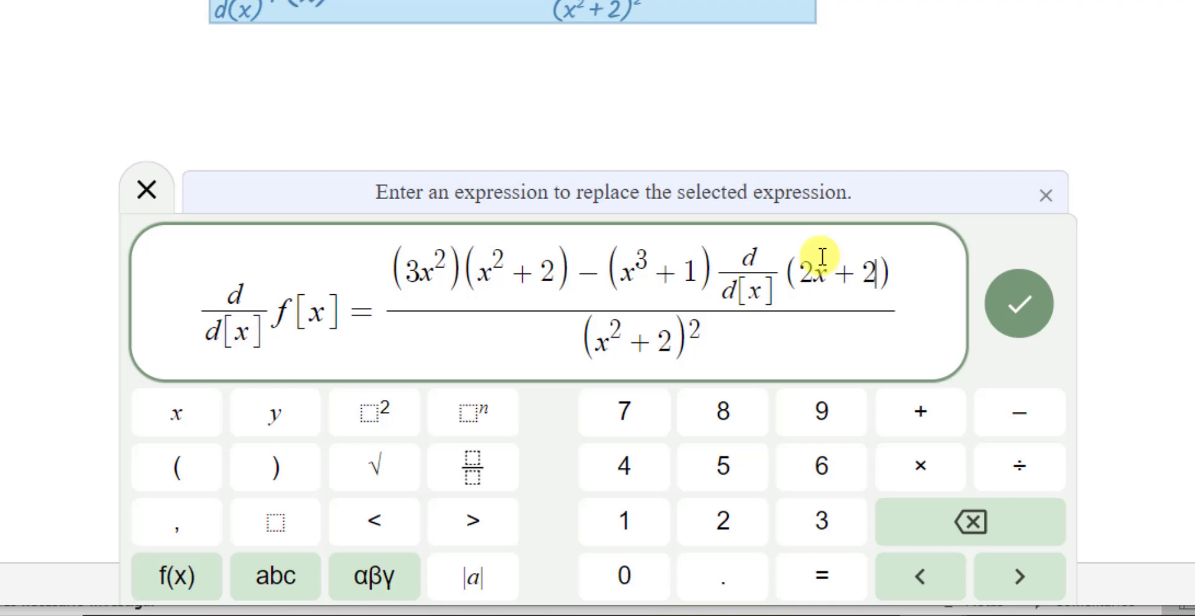
# Replace the constant 2 in the last numerator factor with 0 and remove that zero term, leaving (2x)
pyautogui.press('BackSpace')
pyautogui.write('0')
pyautogui.hotkey('shift', 'Left')
pyautogui.hotkey('shift', 'Left')
pyautogui.press('BackSpace')
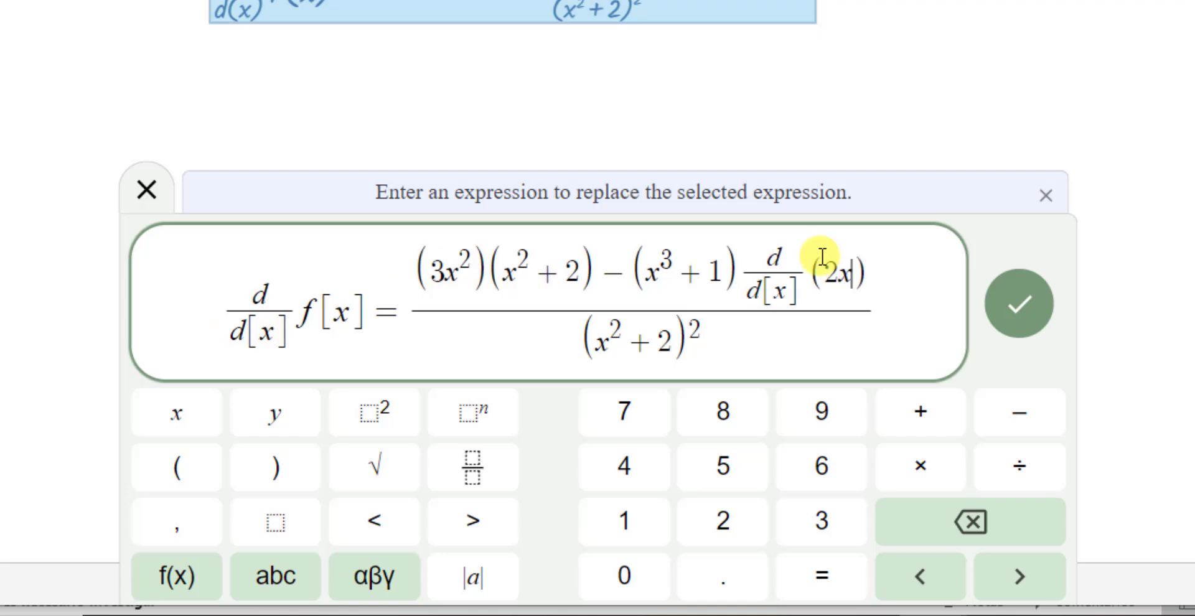
# Replace the d/d[x] operator before (2x) with a multiplication sign and add the transformed line to the whiteboard
pyautogui.moveTo(811, 273); pyautogui.dragTo(796, 280)
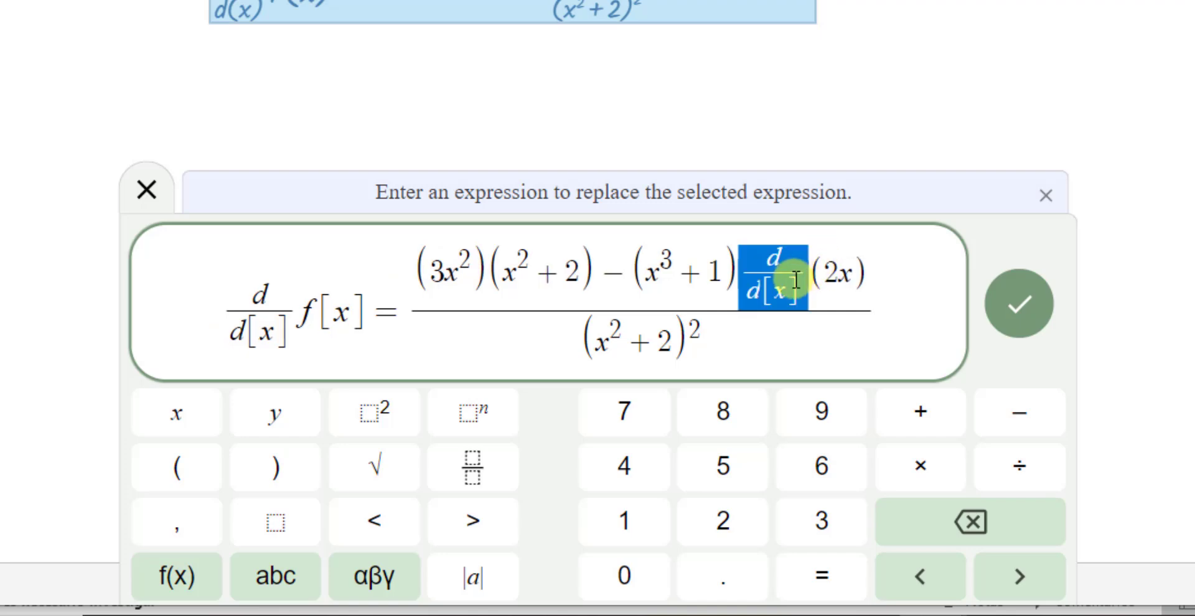
pyautogui.write('*')
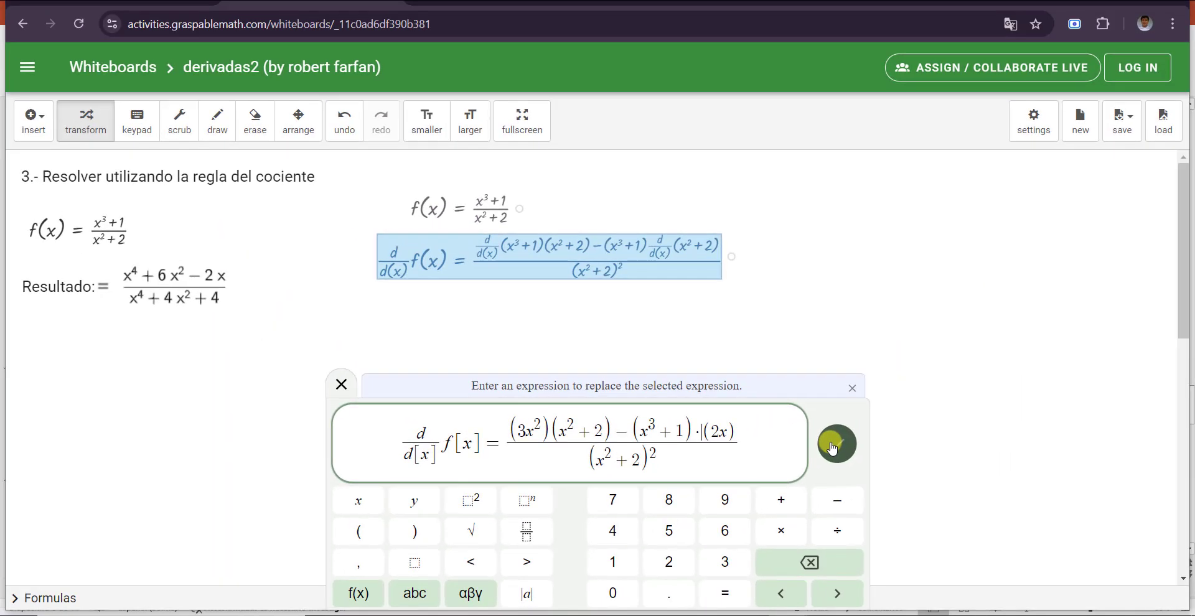
pyautogui.click(832, 445)
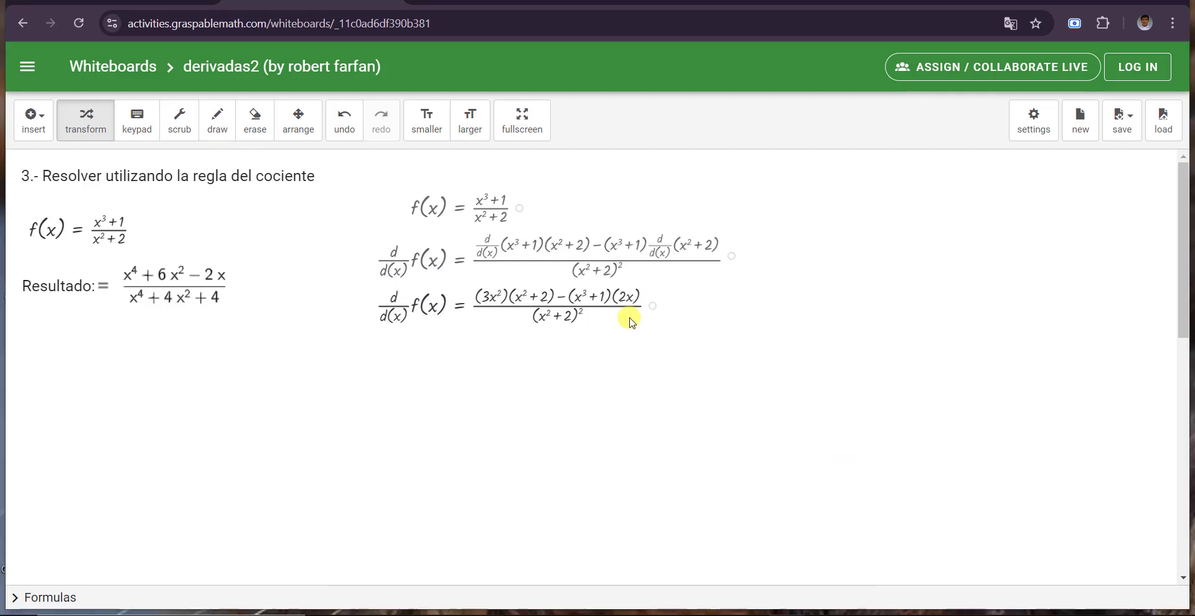
# Distribute (3x^2) over (x^2+2) and multiply the x from (2x) into (x^3+1) to get (x^4+x1)2
pyautogui.moveTo(475, 287); pyautogui.dragTo(506, 305)
pyautogui.moveTo(495, 298); pyautogui.dragTo(532, 298)
pyautogui.moveTo(649, 342)
pyautogui.mouseDown()
pyautogui.moveTo(601, 341)
pyautogui.moveTo(647, 343)
pyautogui.mouseUp()
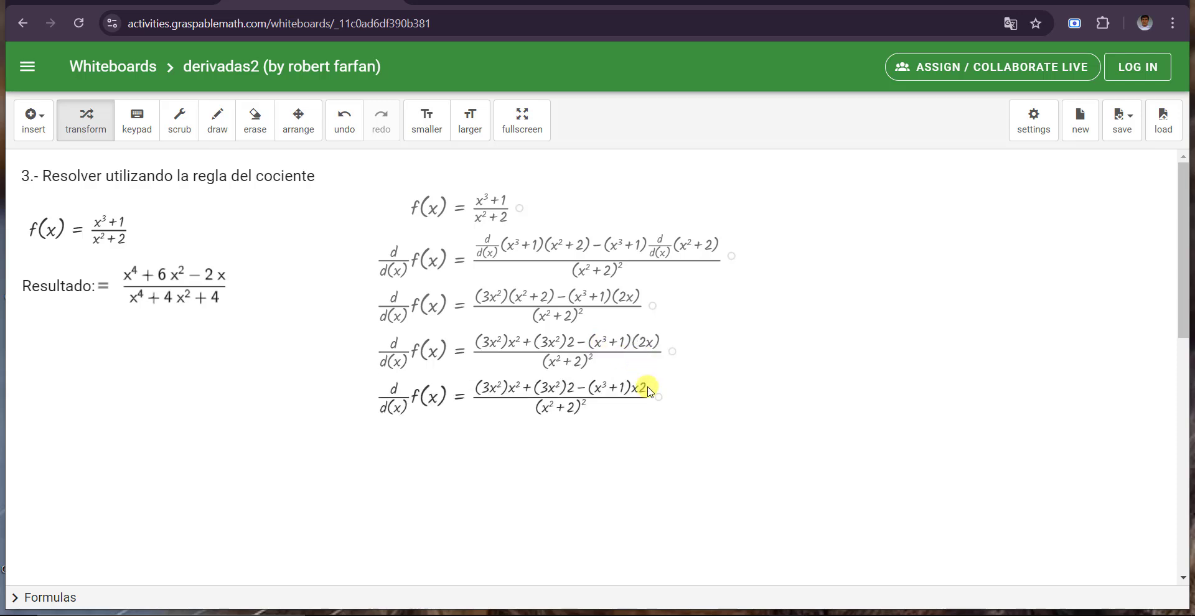
pyautogui.moveTo(632, 389); pyautogui.dragTo(604, 388)
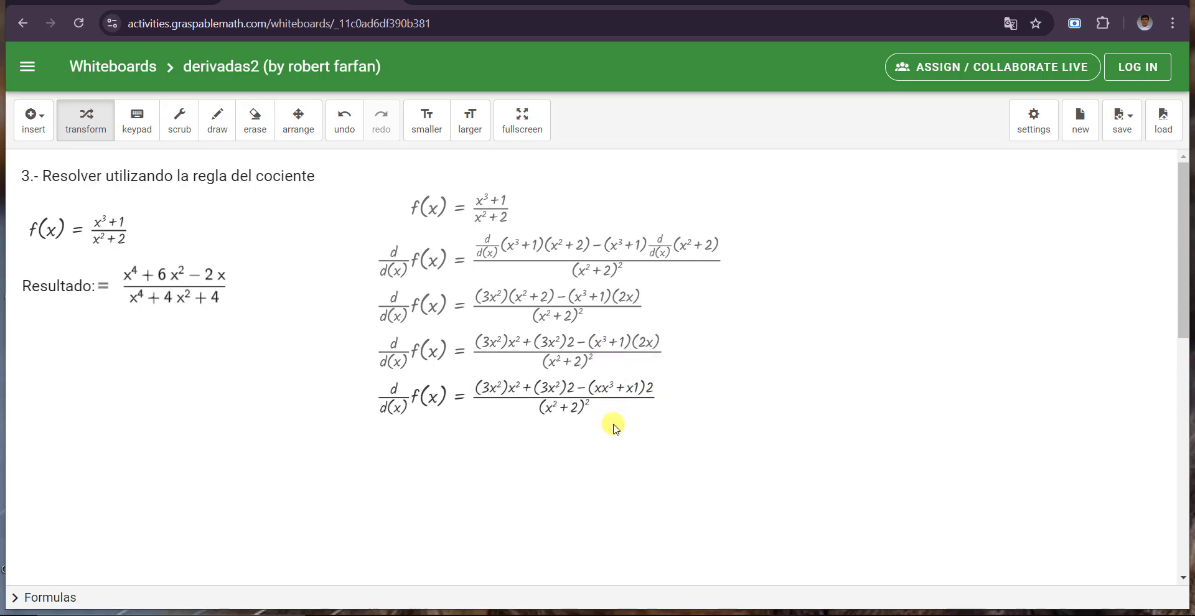
pyautogui.moveTo(607, 435); pyautogui.dragTo(596, 434)
# Multiply out the remaining numerator products and combine the x^4 terms to get x^4+6x^2-2x
pyautogui.moveTo(645, 481); pyautogui.dragTo(626, 488)
pyautogui.moveTo(640, 525); pyautogui.dragTo(467, 525)
pyautogui.click(503, 521)
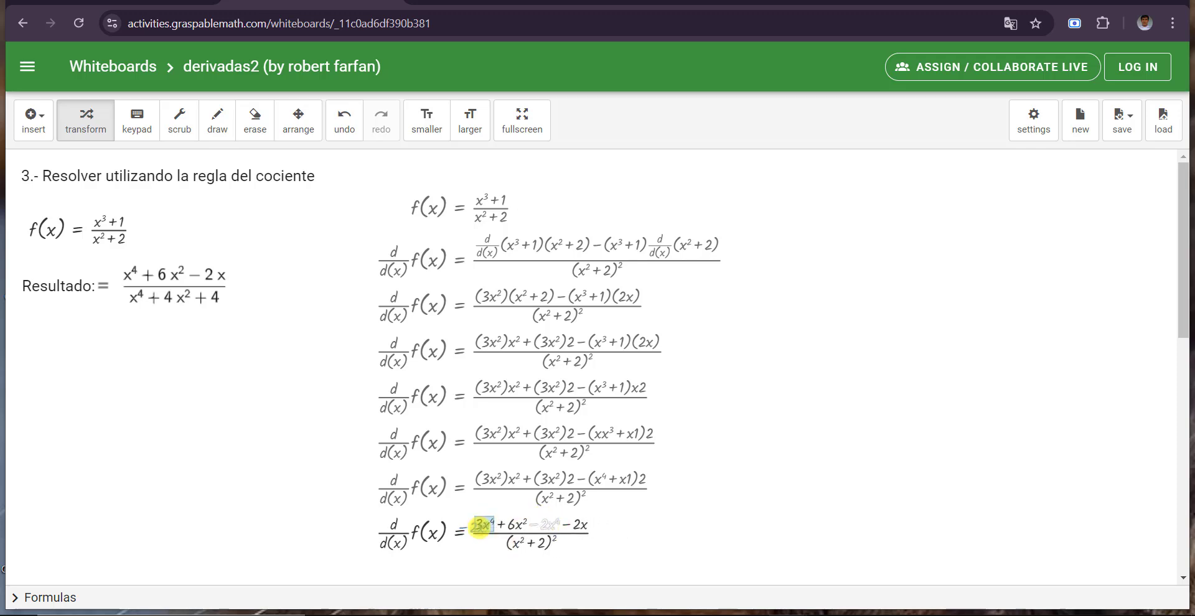
# Expand the squared denominator (x^2+2)^2 into x^4+4x^2+4
pyautogui.click(533, 536)
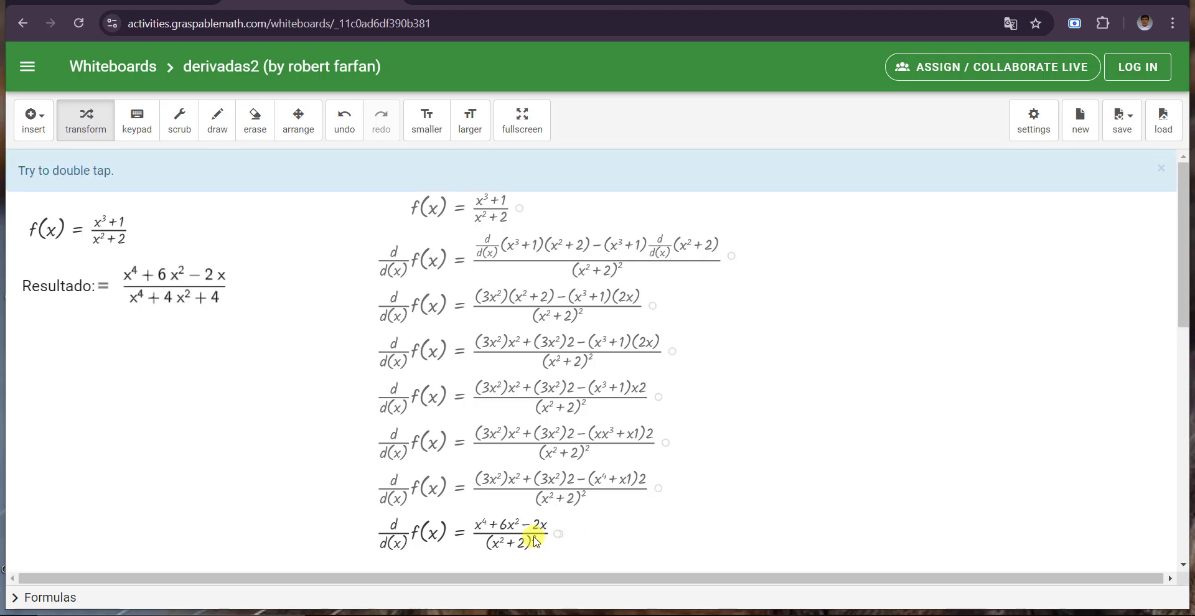
pyautogui.doubleClick(534, 537)
pyautogui.click(525, 545)
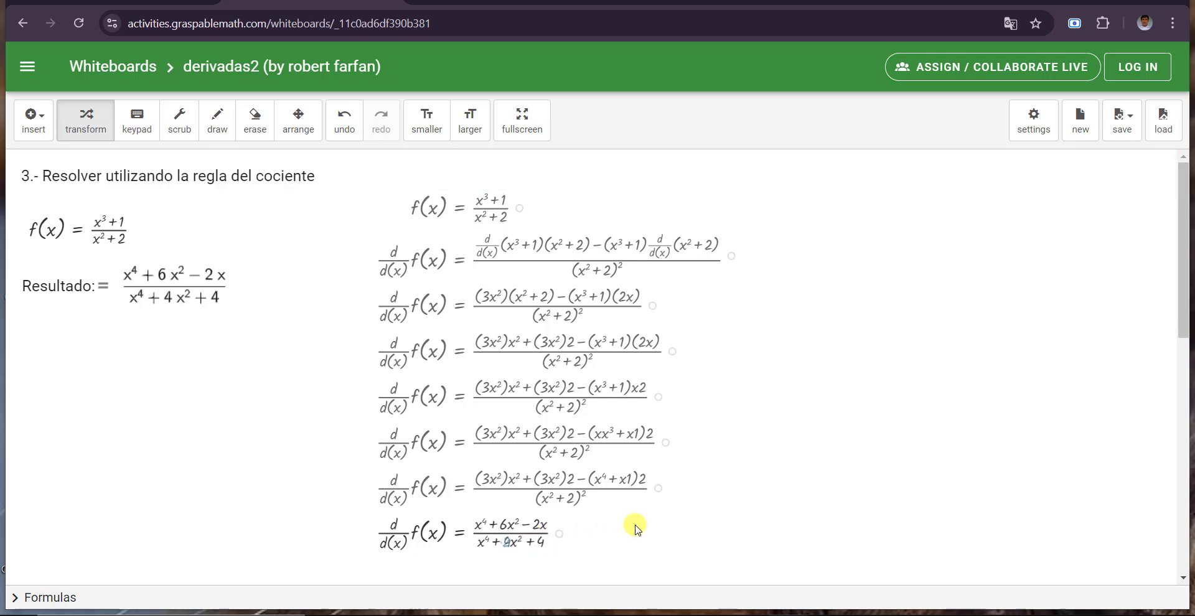